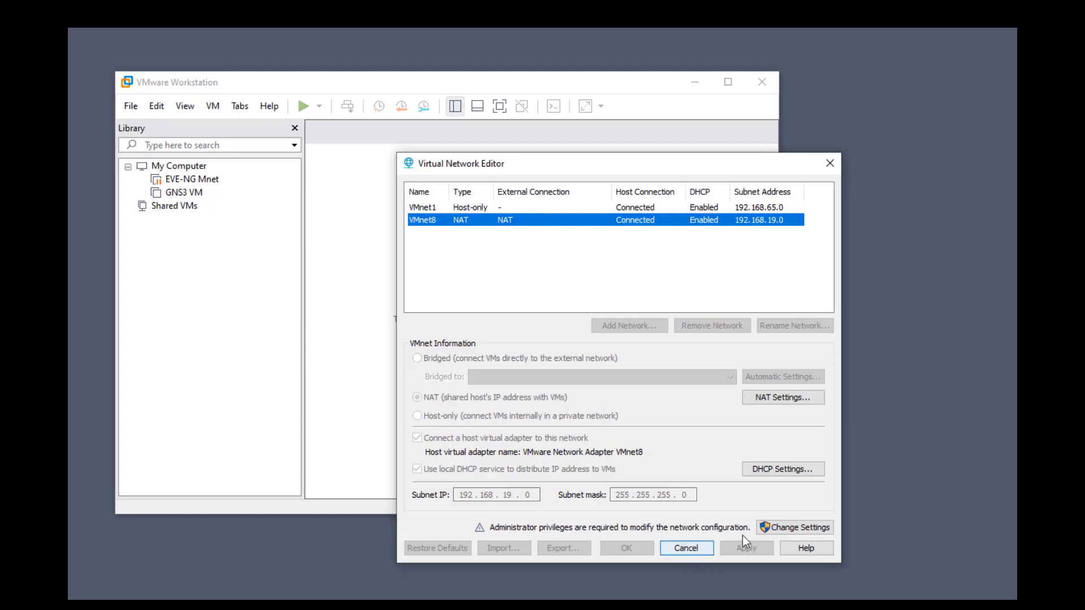
Unlock admin settings and change VMnet1's subnet from 192.168.65.0 to 192.168.56.0
left_click(795, 533)
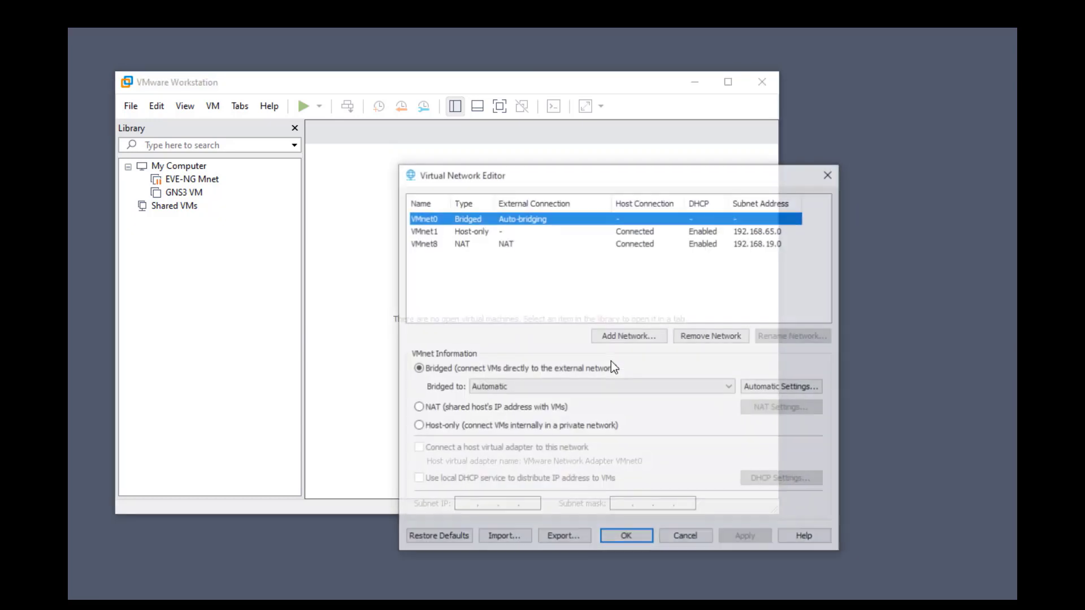
left_click(450, 231)
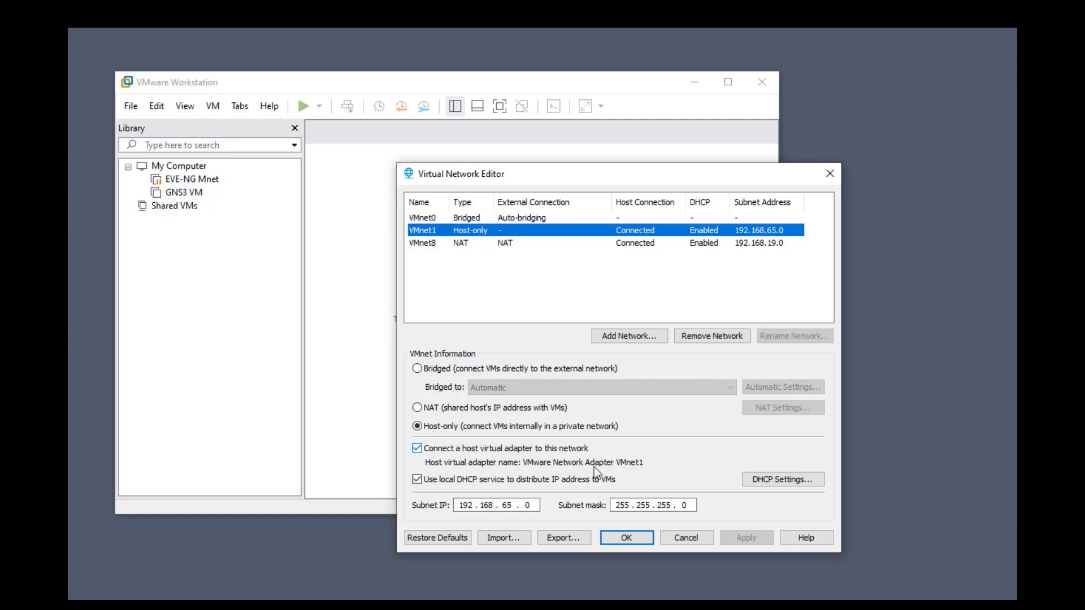
left_click(512, 506)
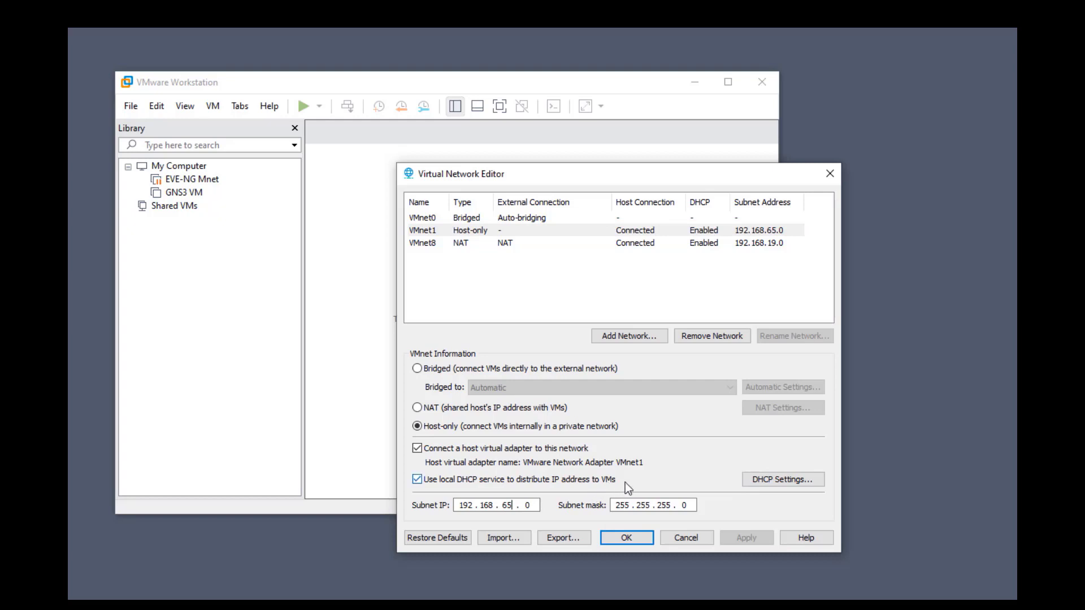
key("BackSpace")
key("BackSpace")
type("56")
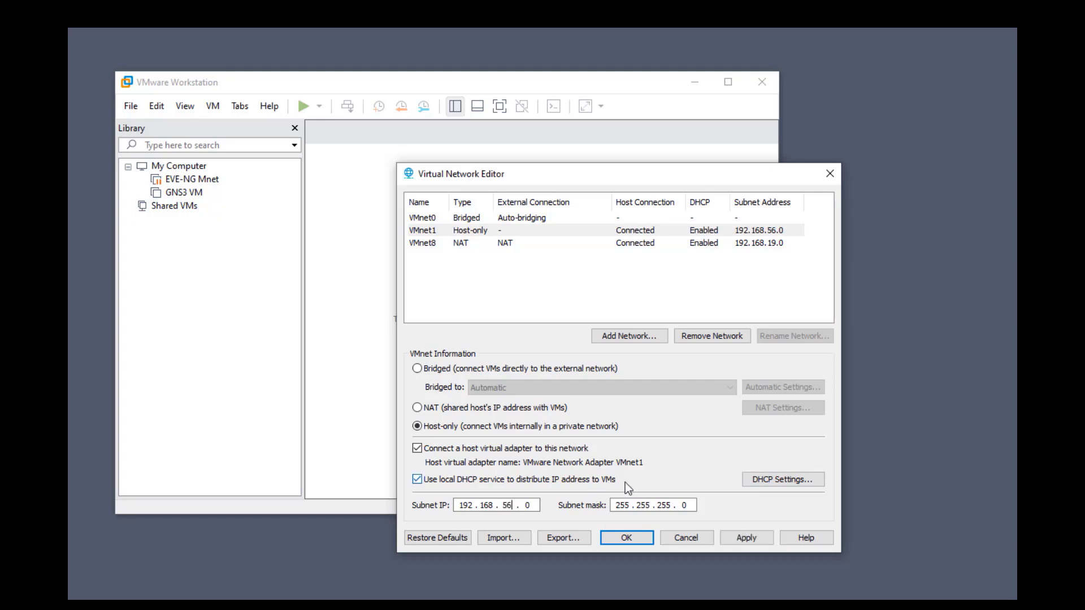
Open VMnet1's DHCP settings and set the starting IP address to 192.168.56.9
left_click(766, 481)
left_click(551, 277)
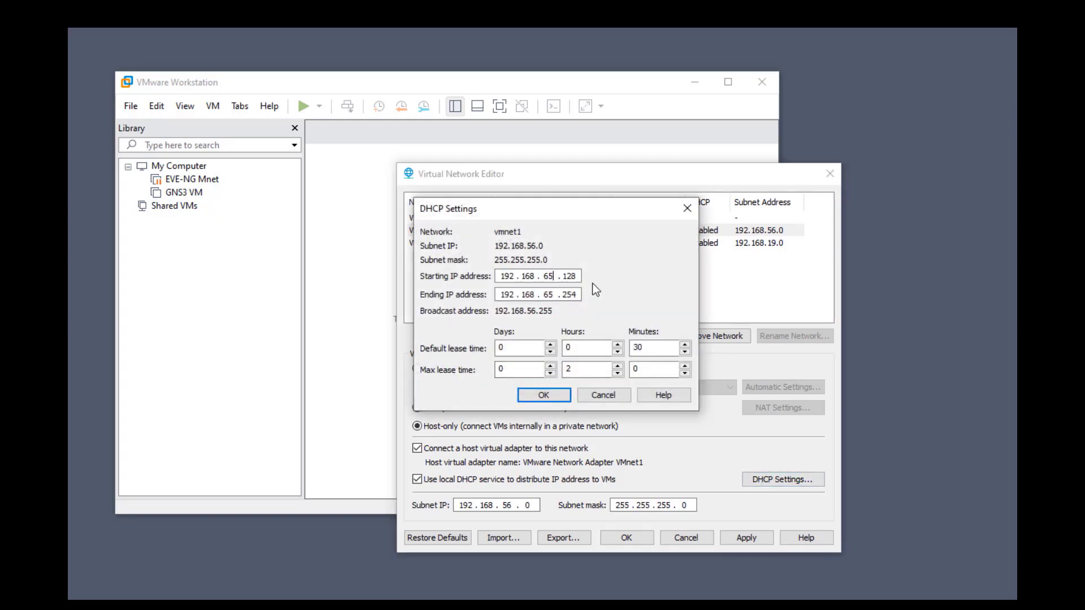
key("BackSpace")
key("BackSpace")
type("56")
key("Tab")
left_click(576, 277)
type("9")
Set the DHCP ending IP address to 192.168.56.25
key("BackSpace")
key("BackSpace")
key("BackSpace")
type("255")
key("BackSpace")
key("BackSpace")
key("BackSpace")
type("255")
key("Left")
key("Left")
key("Left")
key("Left")
key("BackSpace")
type("8 . 56")
key("Tab")
left_click(580, 294)
type("5")
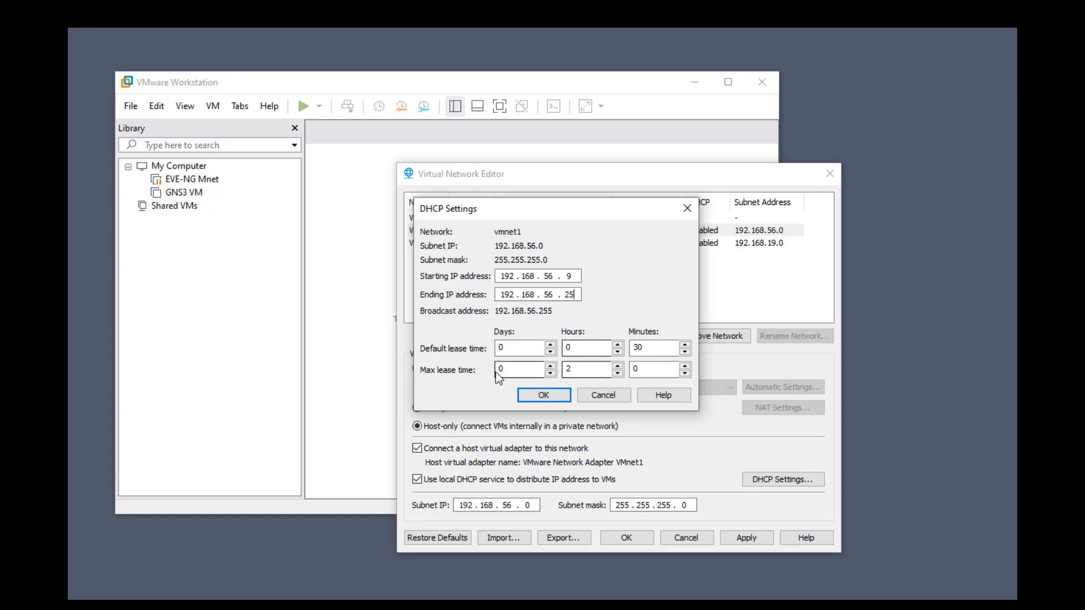
Change the default lease hours to 1 after 8 is rejected, and save the DHCP settings
double_click(579, 348)
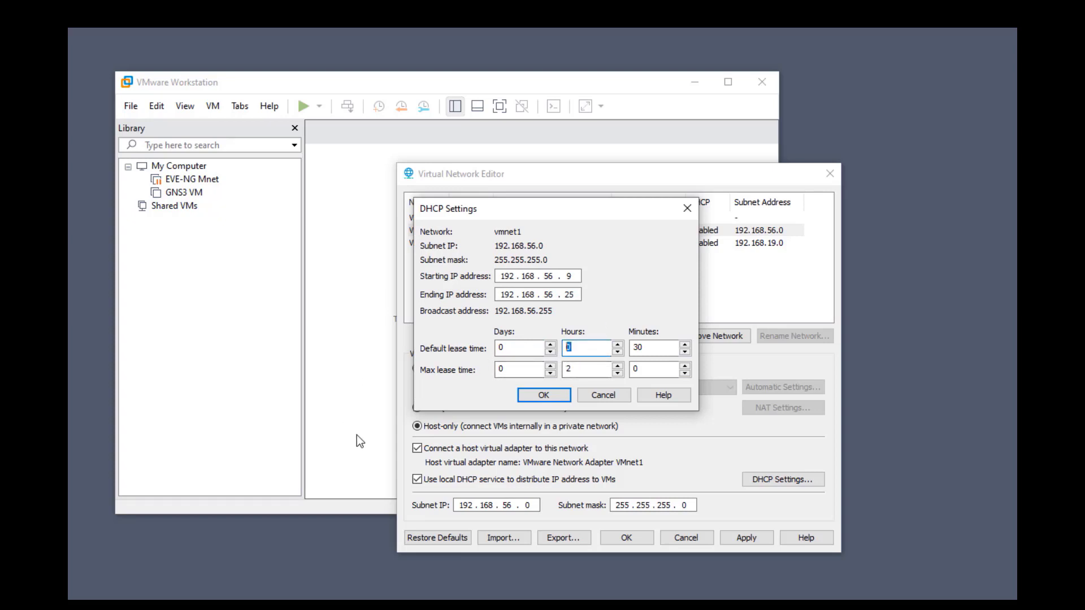
type("8")
left_click(544, 398)
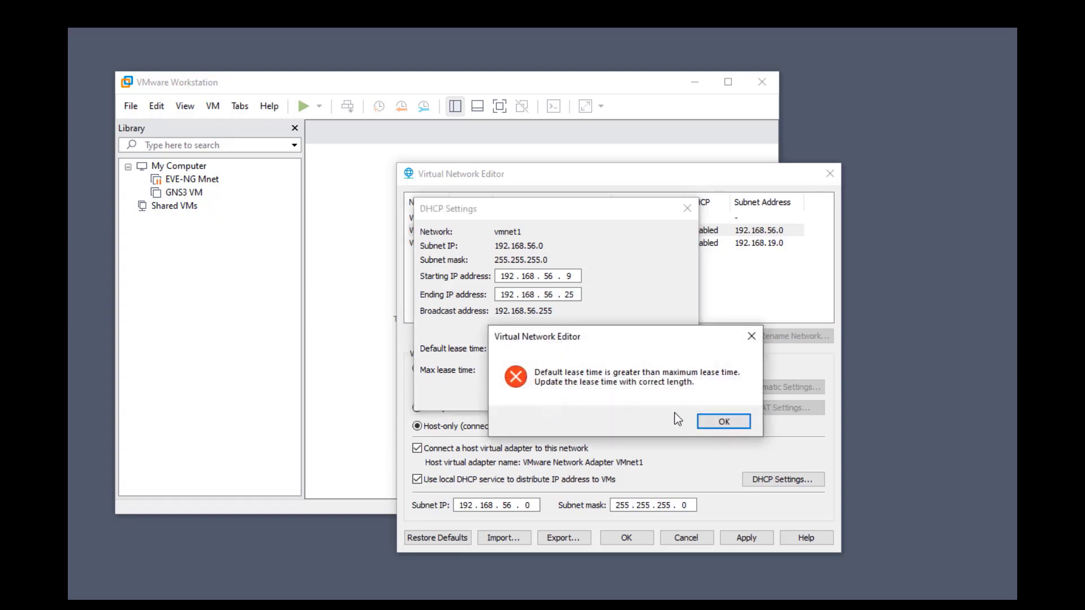
left_click(714, 423)
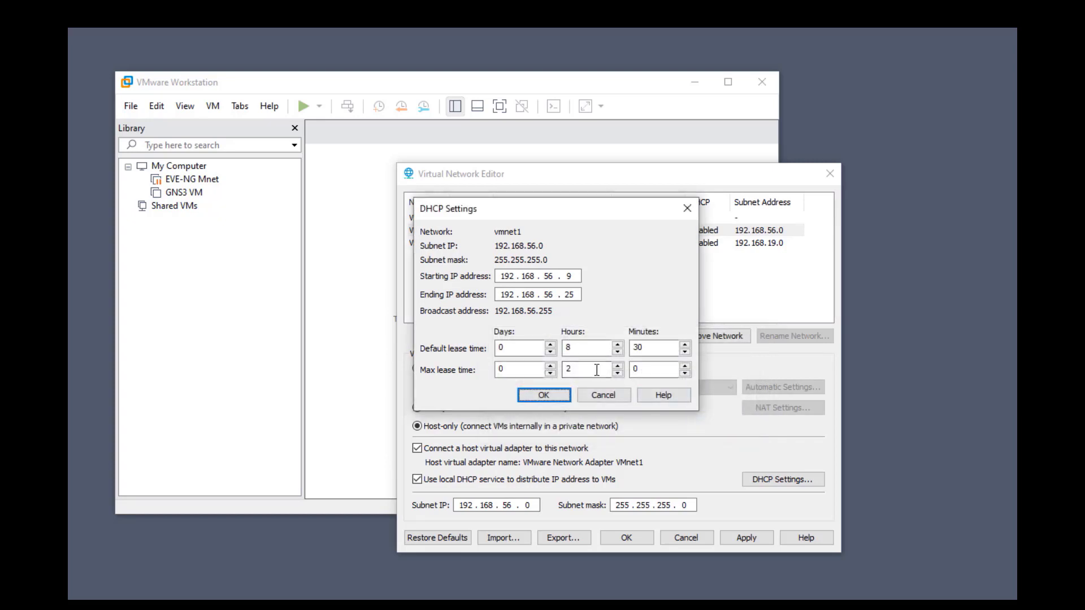
double_click(588, 348)
type("1")
left_click(534, 397)
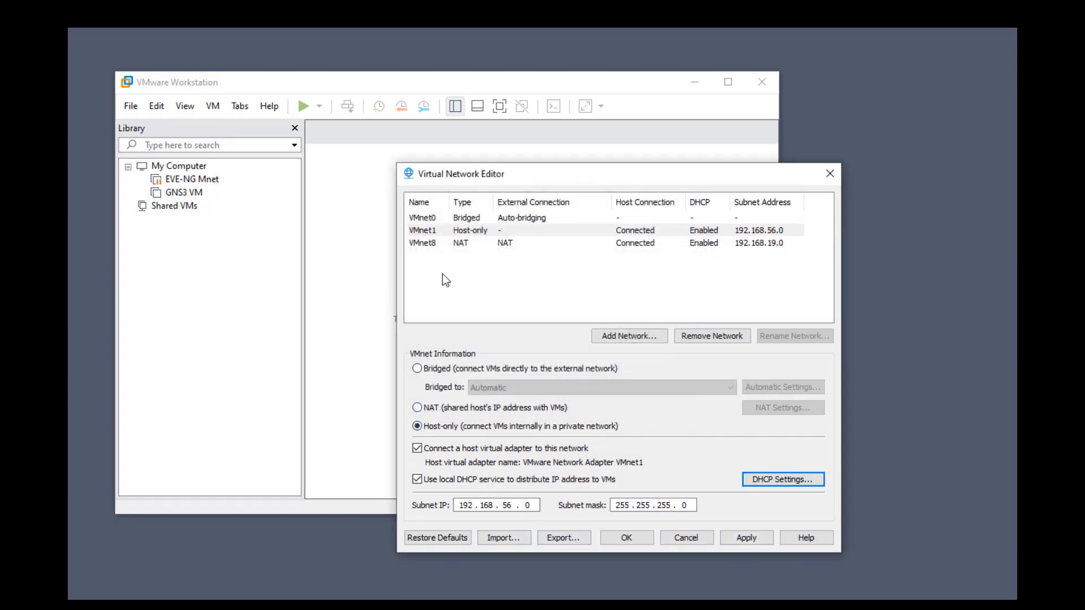
left_click(441, 232)
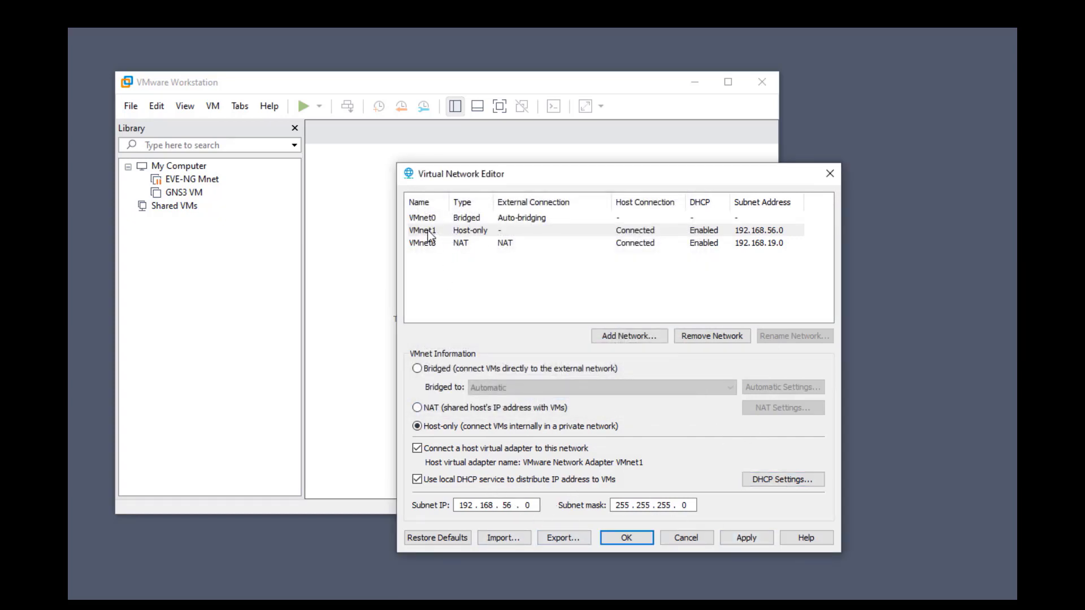
Apply the VMnet1 changes, cancel an Add Network attempt, and close the editor with OK
left_click(726, 541)
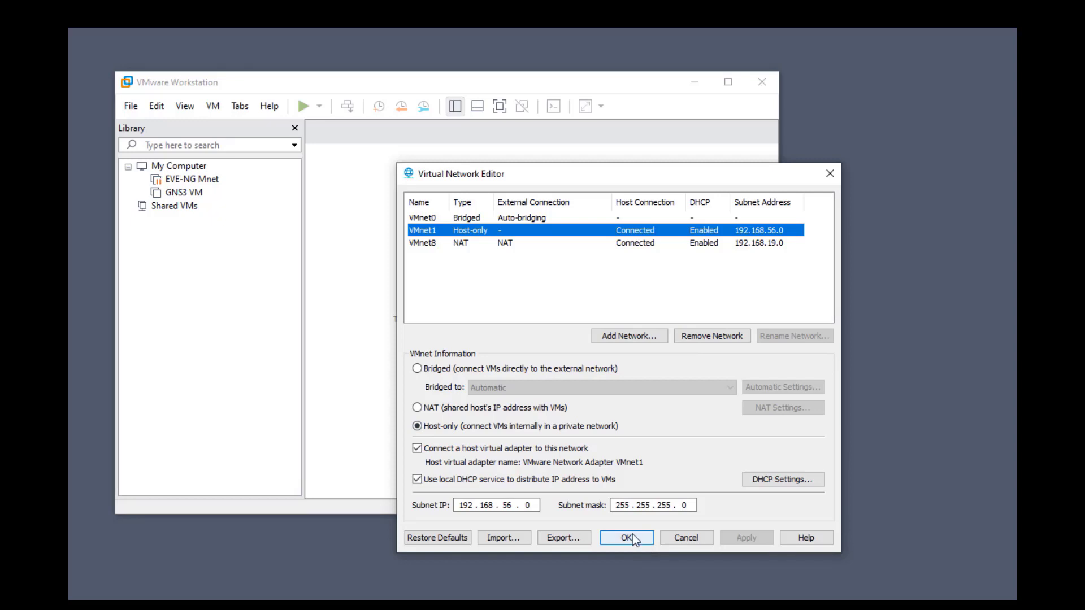
left_click(608, 336)
left_click(646, 358)
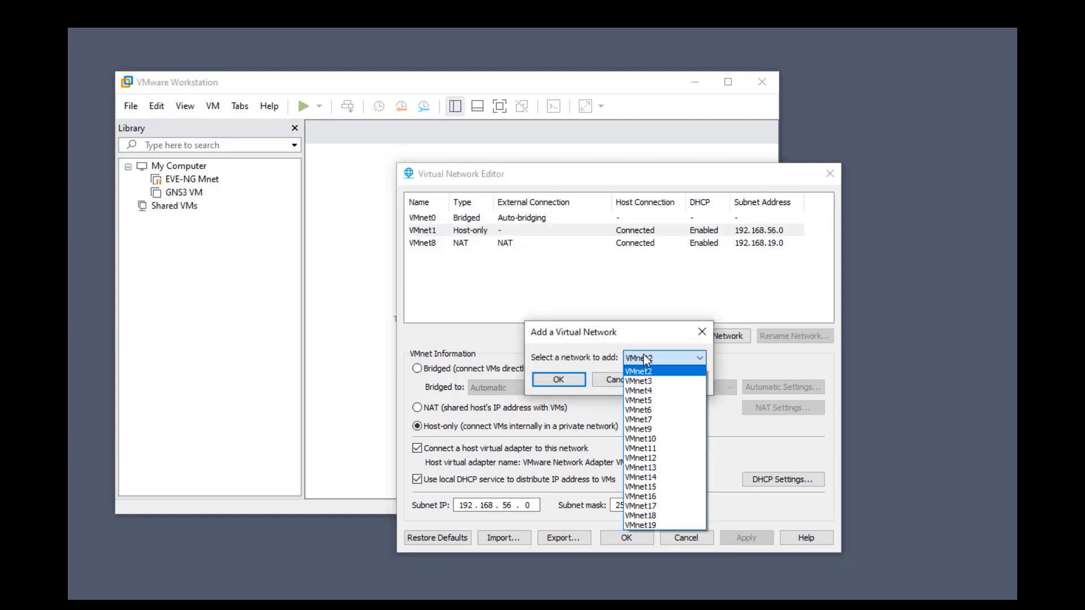
left_click(634, 379)
left_click(635, 379)
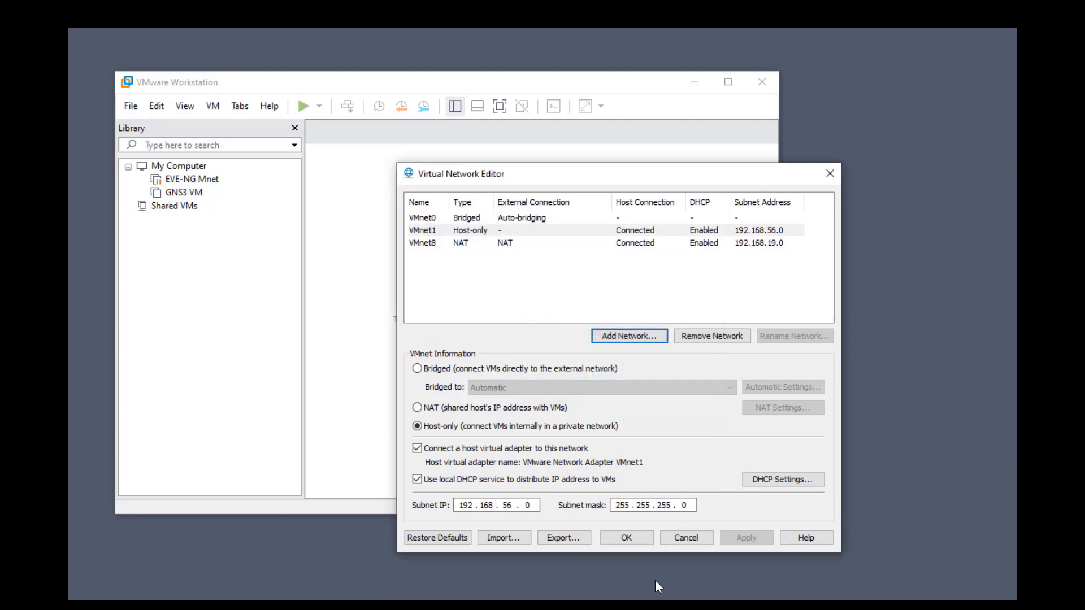
left_click(638, 534)
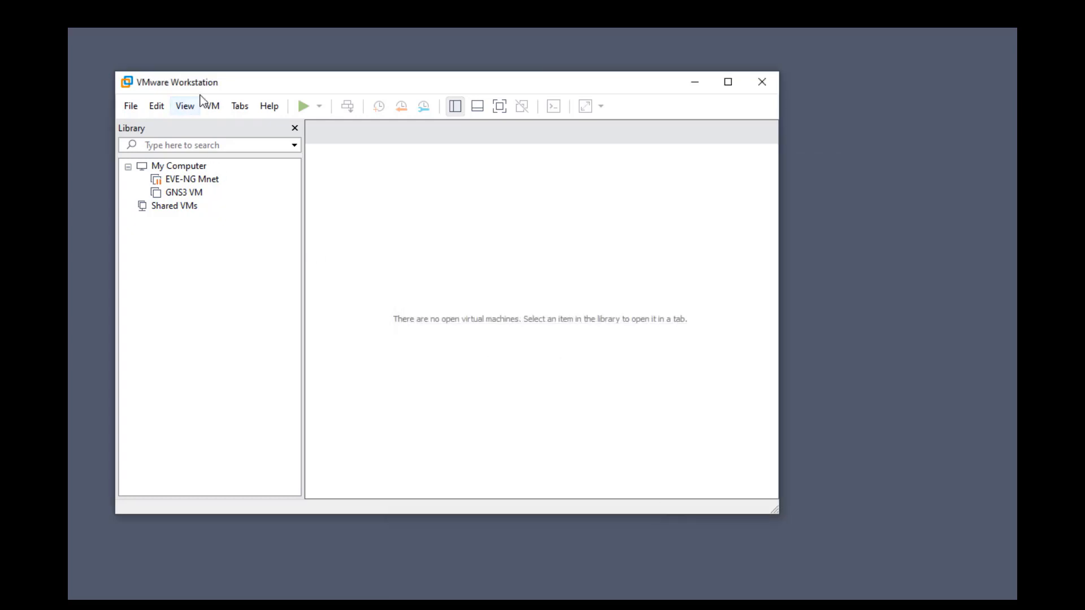
Start a new virtual machine from the File menu using the Custom configuration
left_click(157, 106)
left_click(159, 106)
left_click(177, 108)
left_click(134, 108)
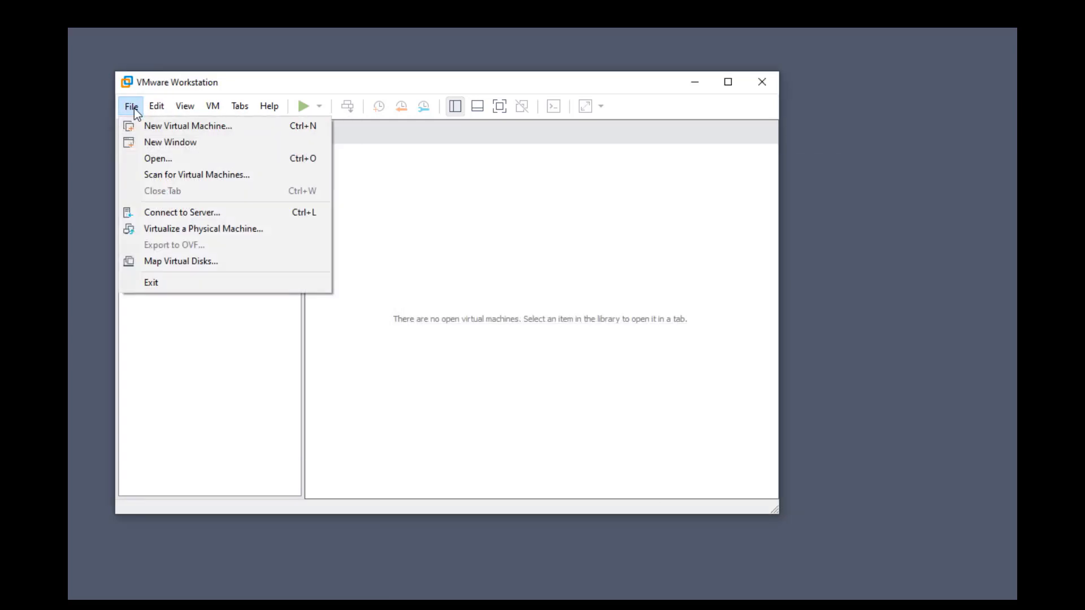
left_click(148, 121)
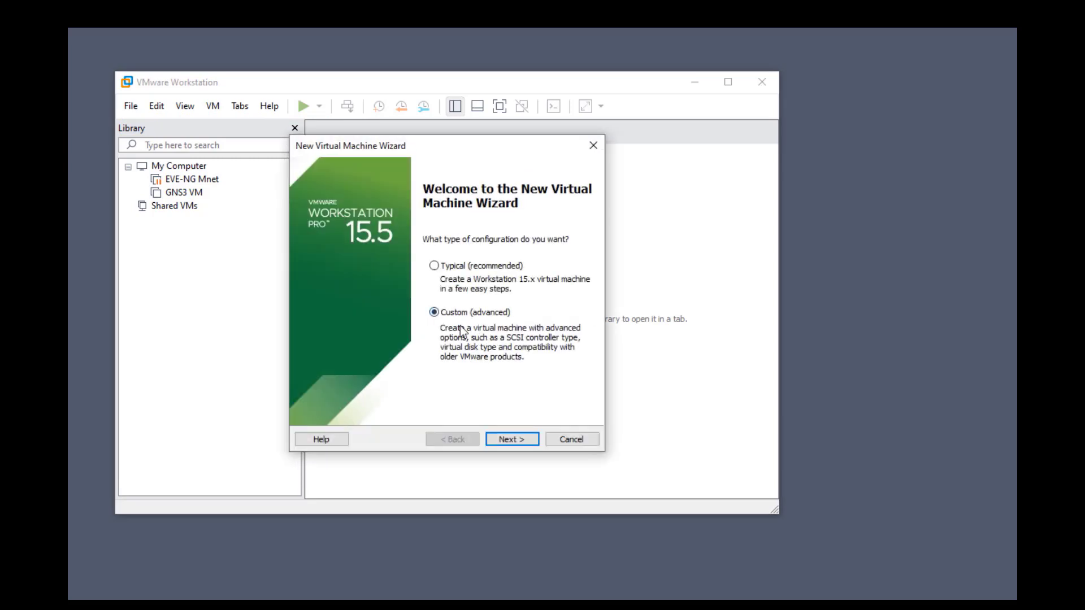
left_click(527, 440)
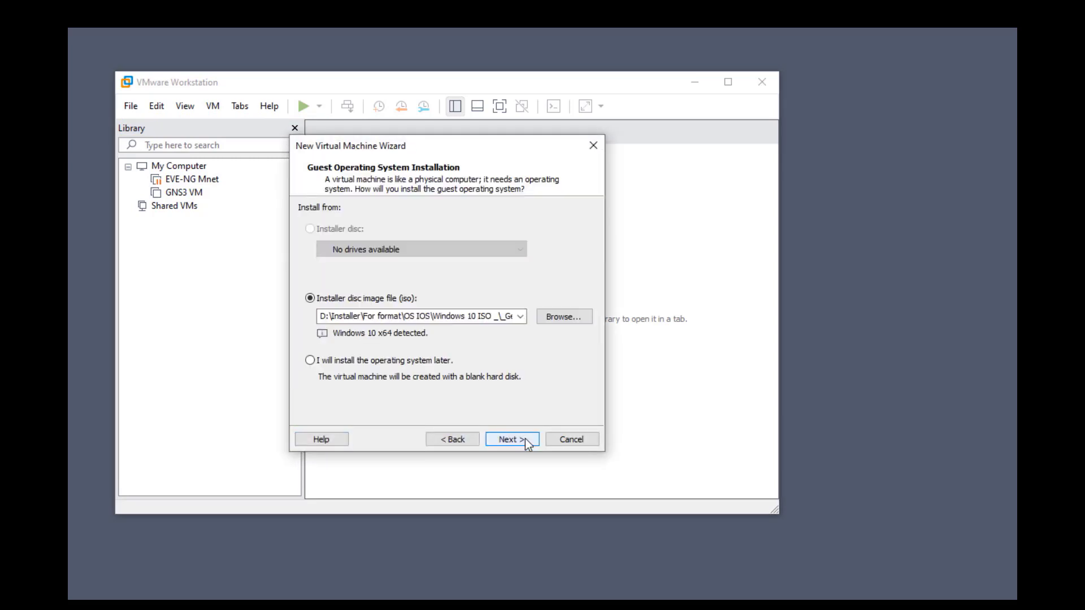
Select the Windows 10 ISO as the installer disc image and advance to naming
left_click(565, 317)
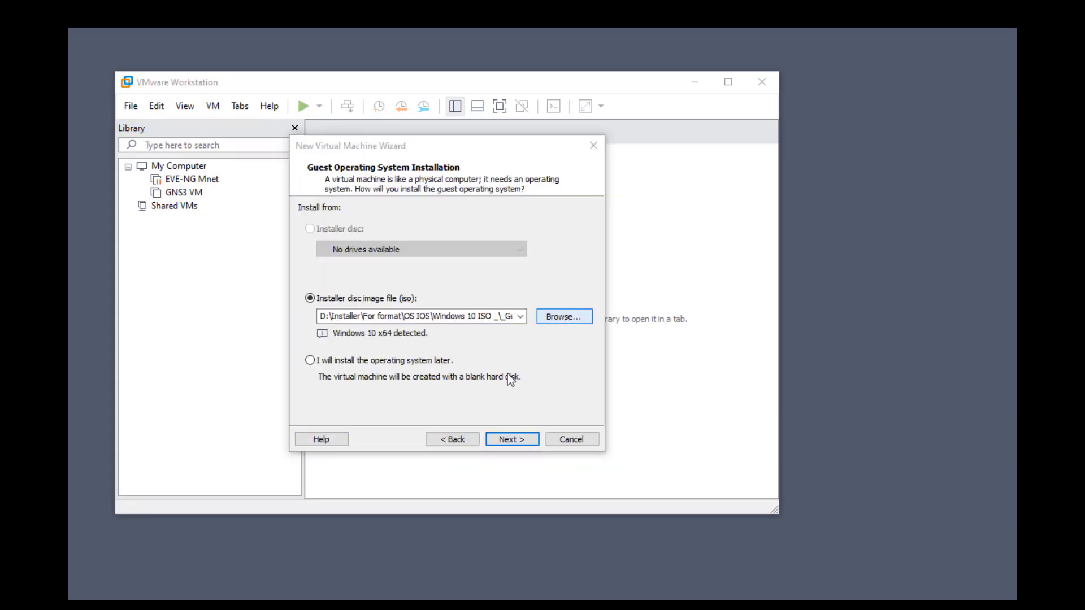
left_click(487, 266)
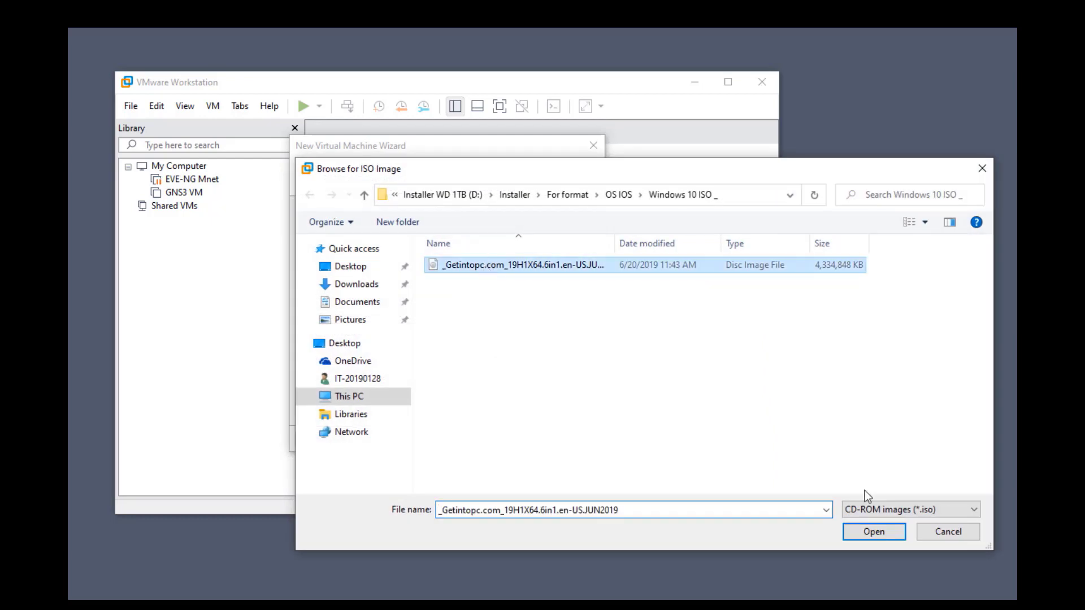
left_click(883, 531)
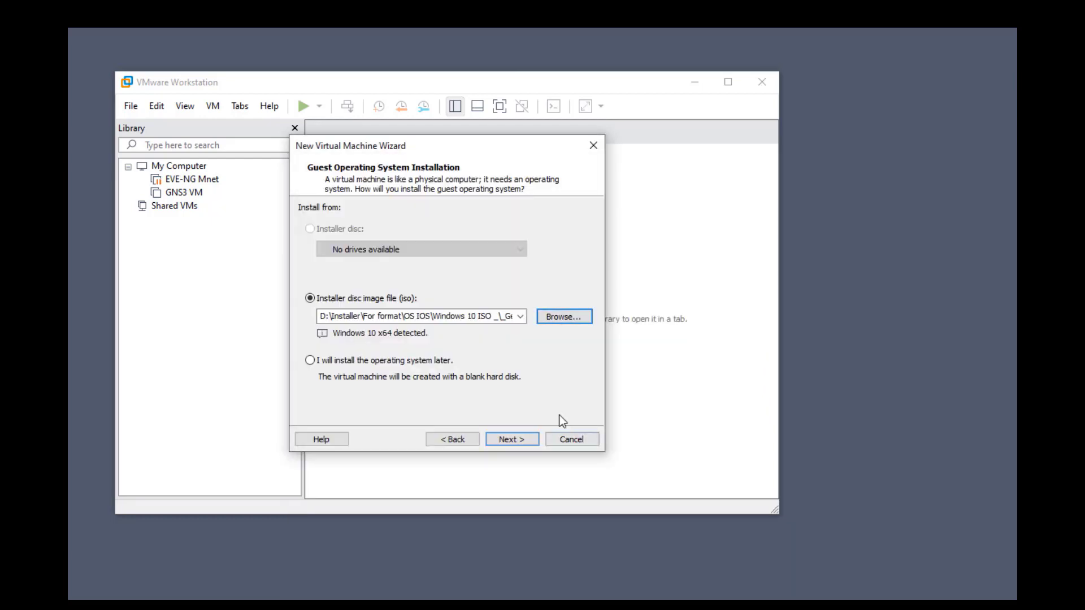
left_click(524, 438)
left_click(386, 228)
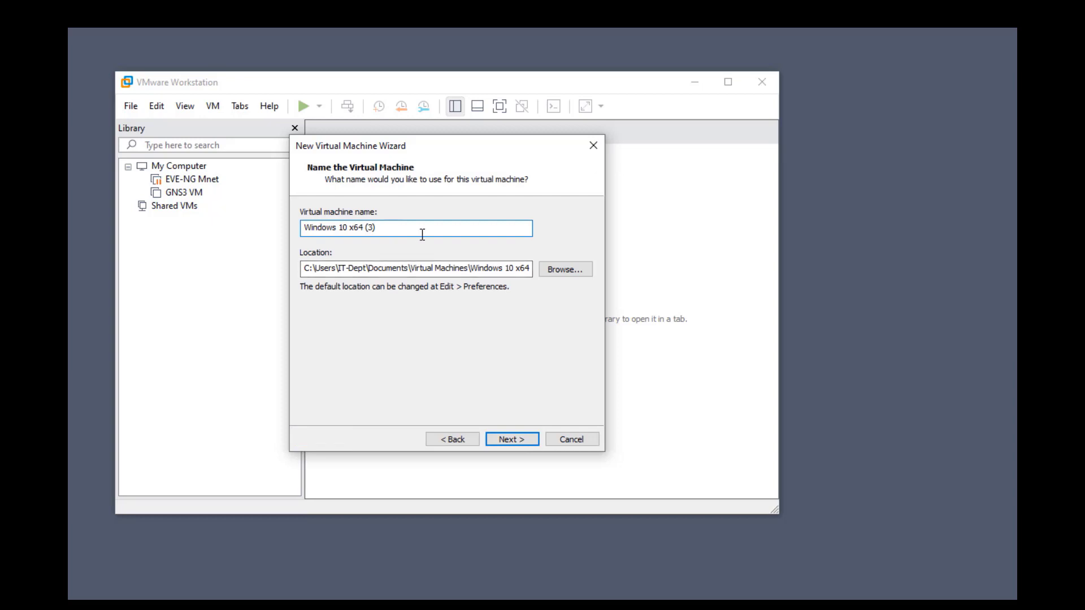
Name the machine Windows 10 x64, hit the path-exists error, and browse locations without changing
key("BackSpace")
key("BackSpace")
key("BackSpace")
left_click(509, 440)
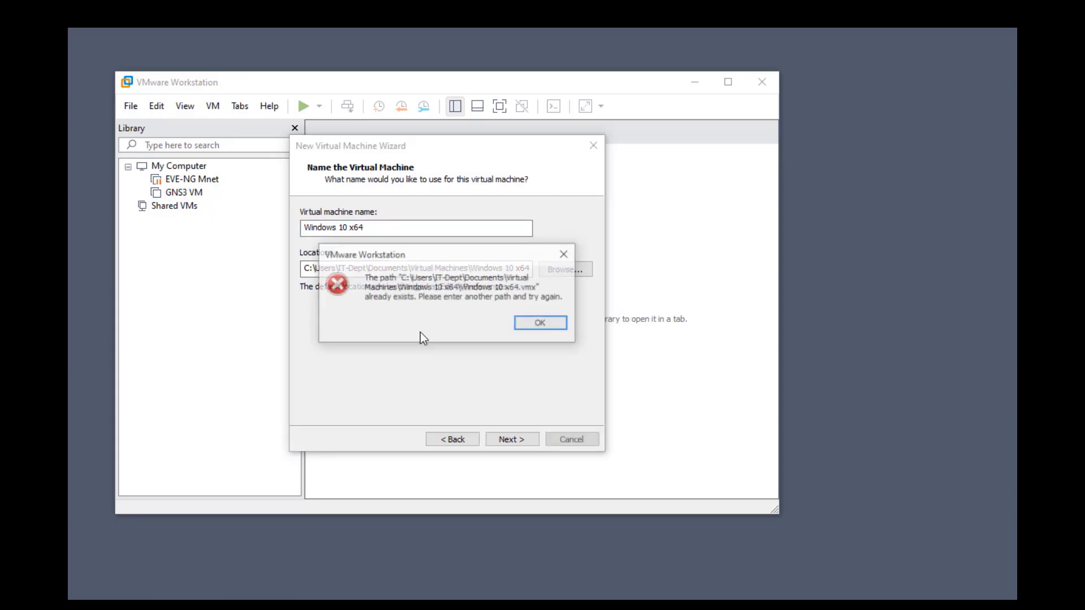
left_click(543, 324)
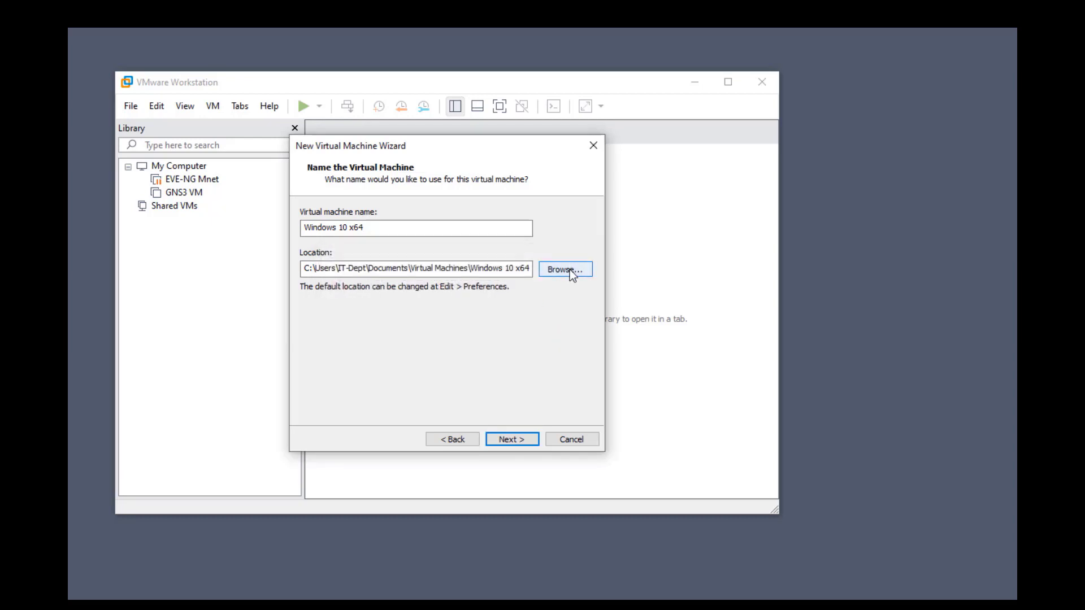
left_click(469, 227)
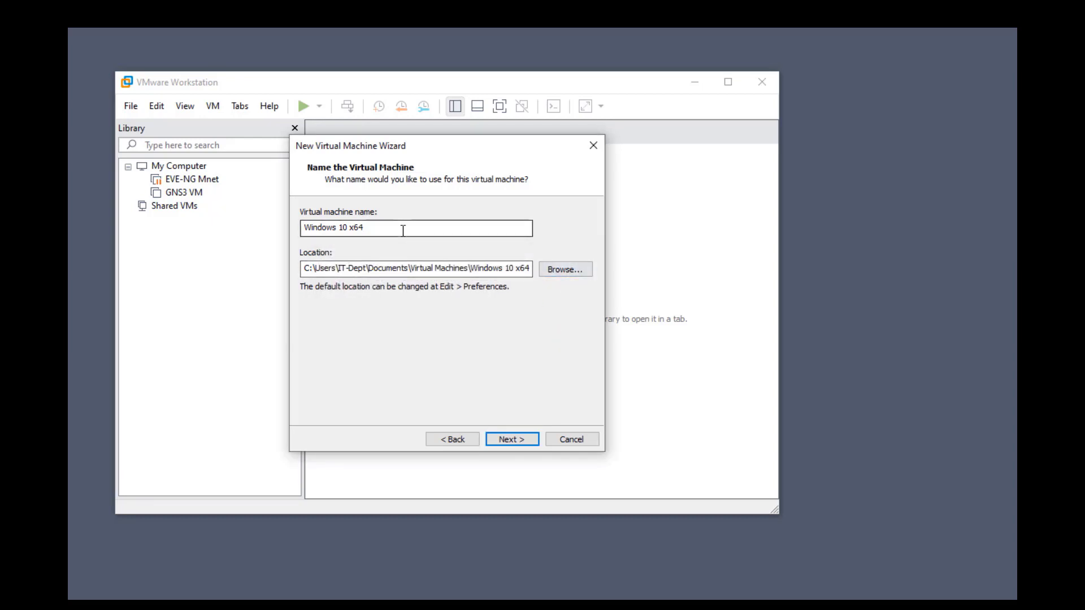
left_click(566, 275)
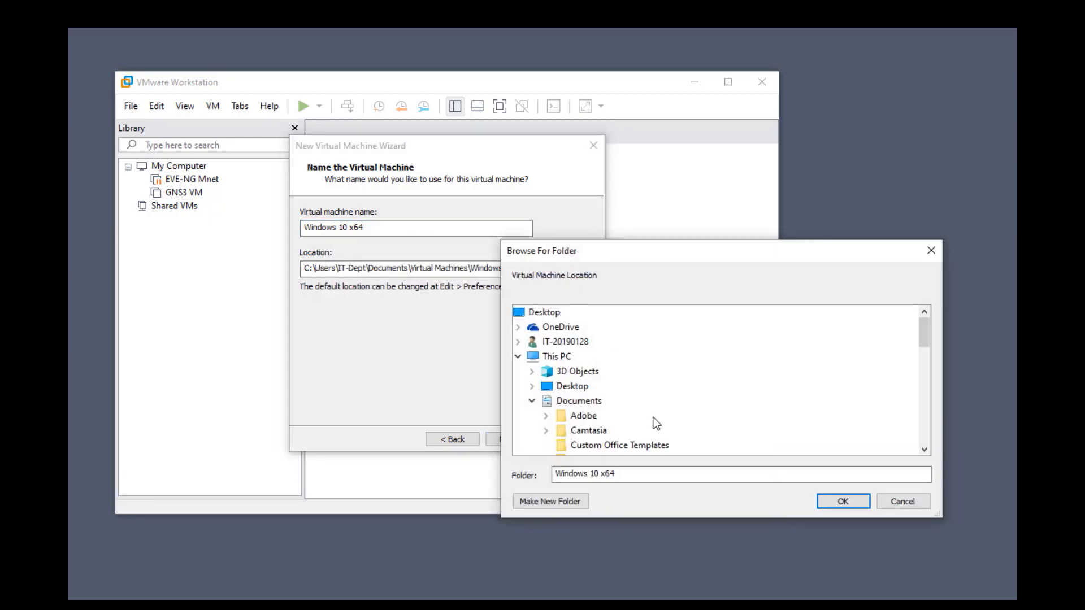
scroll(734, 418, "down", 10)
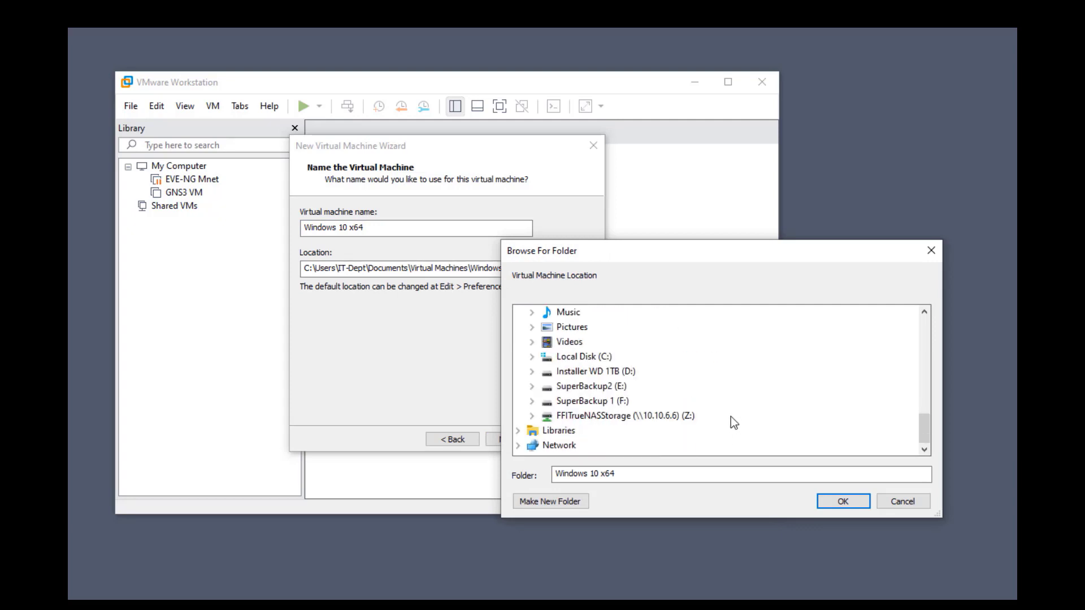
scroll(730, 416, "up", 6)
scroll(731, 416, "up", 5)
left_click(902, 502)
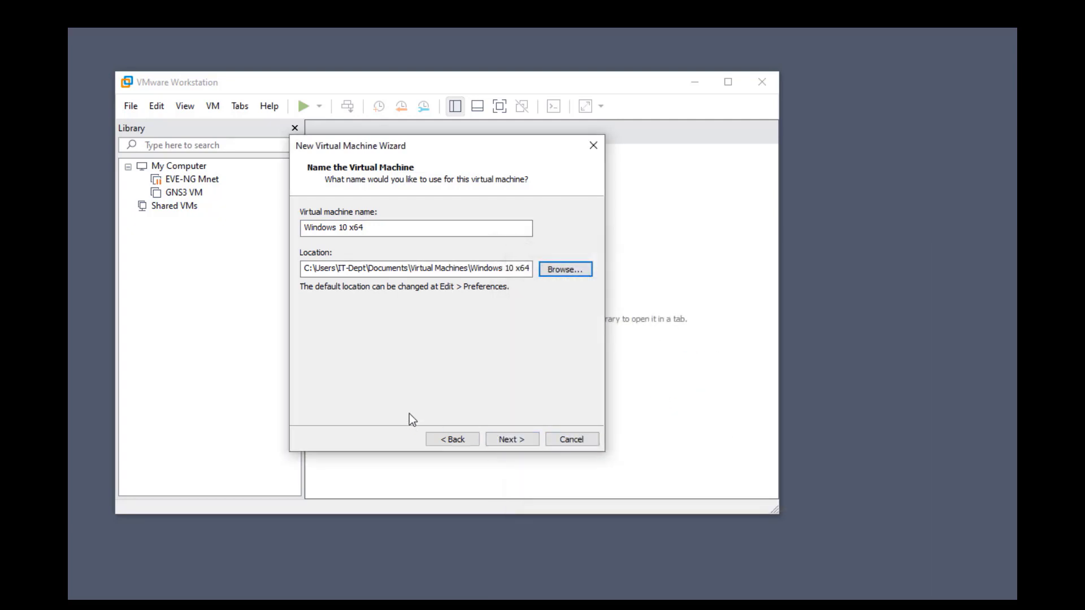
Recheck the ISO path and return to the naming page after another path-exists error
left_click(453, 439)
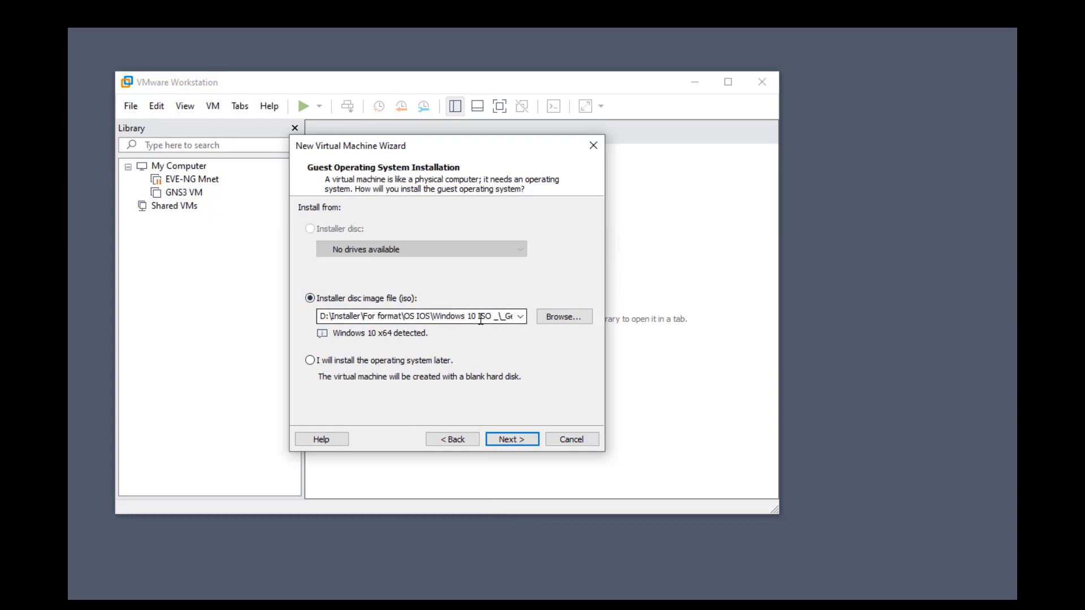
double_click(512, 317)
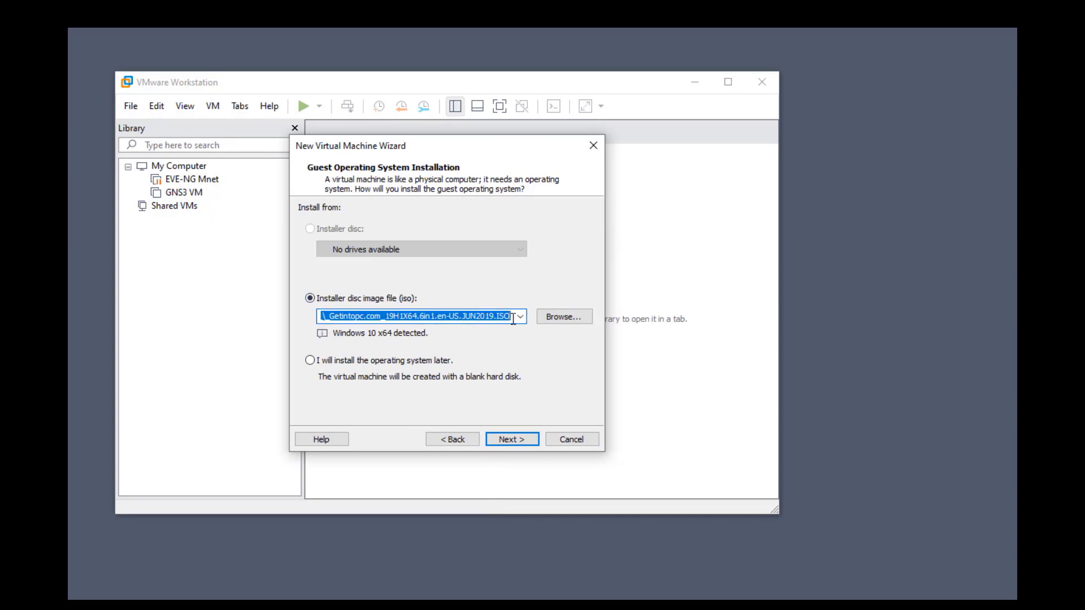
left_click(511, 439)
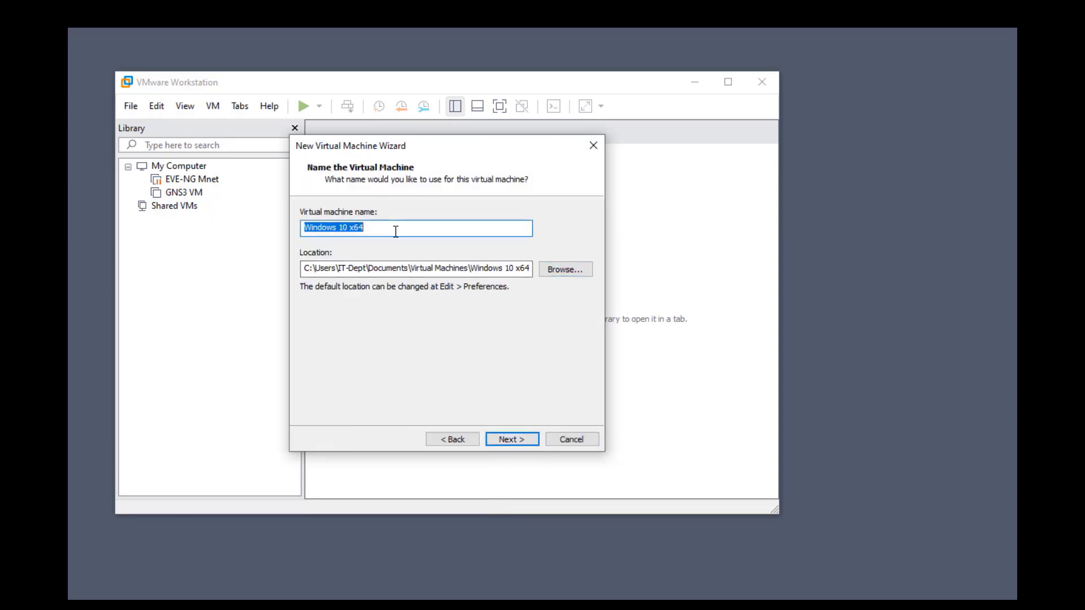
left_click(511, 440)
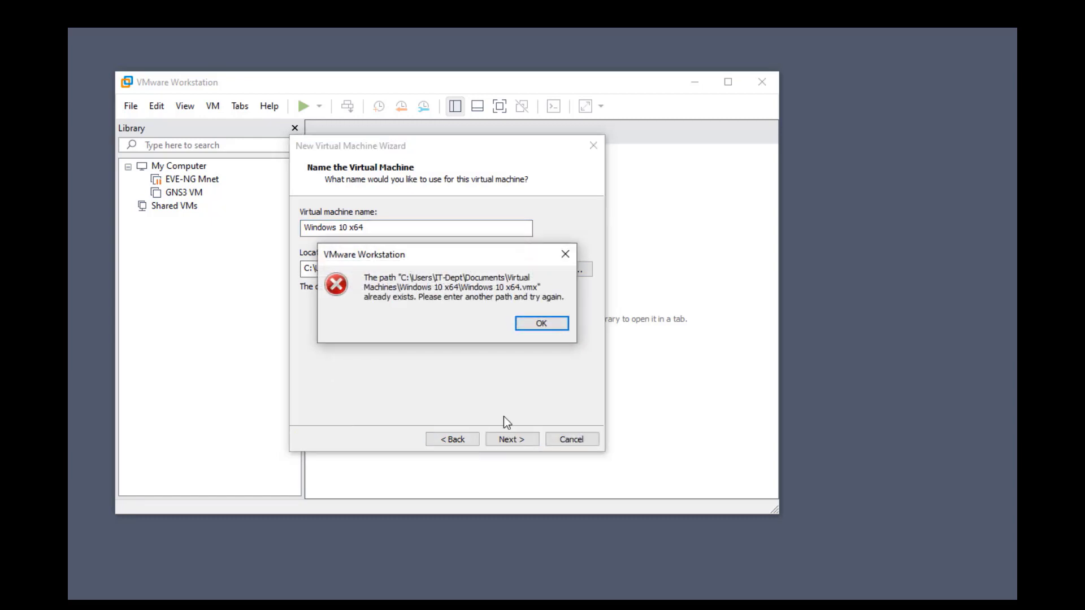
left_click(541, 328)
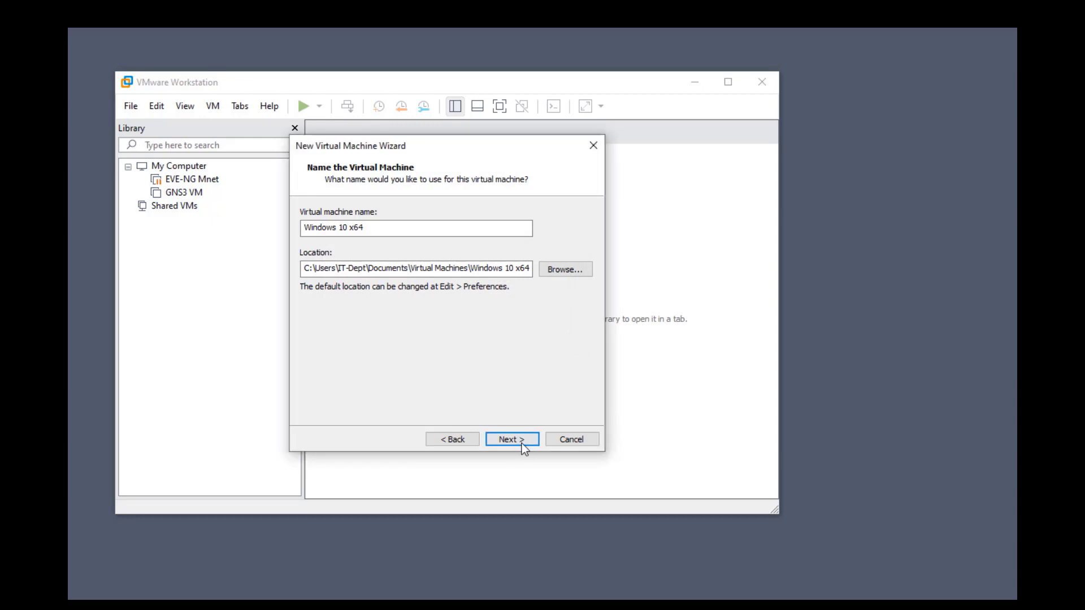
left_click(463, 437)
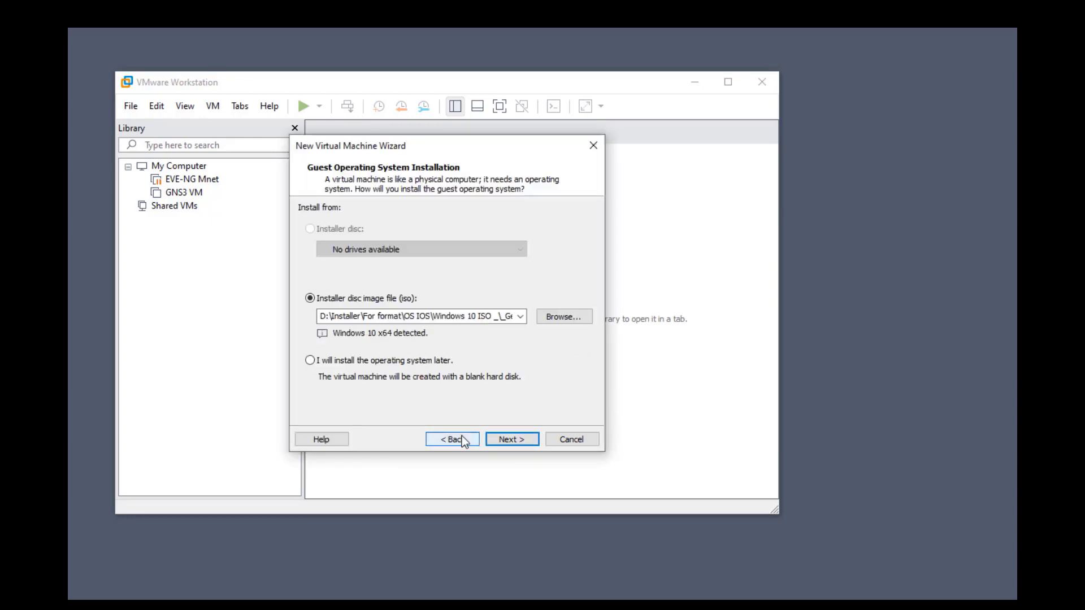
left_click(510, 440)
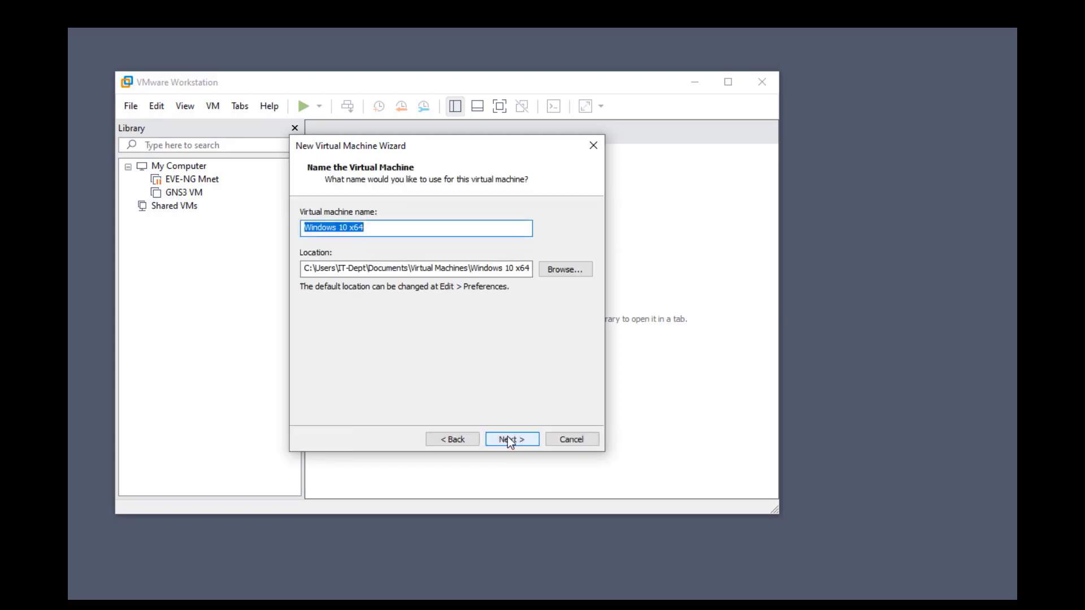
Accept the wizard defaults through to a 60 GB virtual disk stored as a single file
left_click(508, 438)
left_click(508, 438)
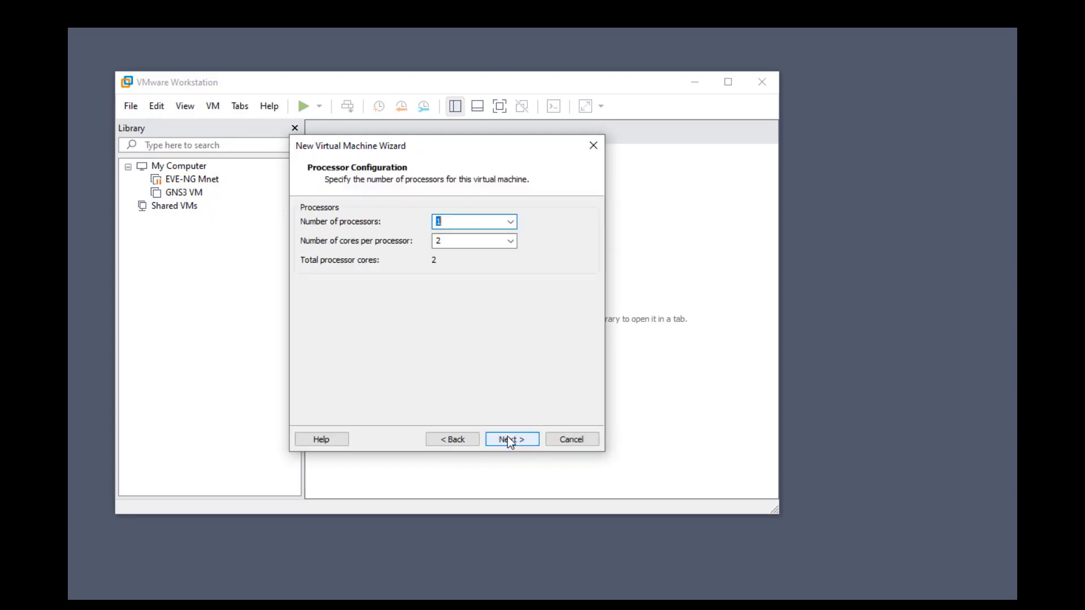
left_click(509, 440)
left_click(509, 441)
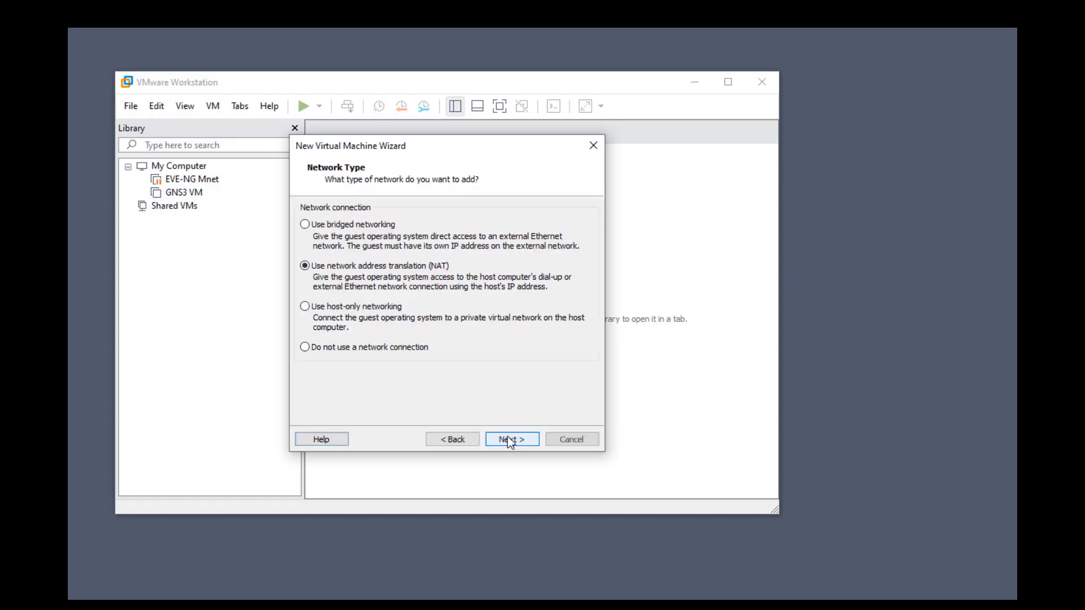
left_click(507, 440)
left_click(511, 440)
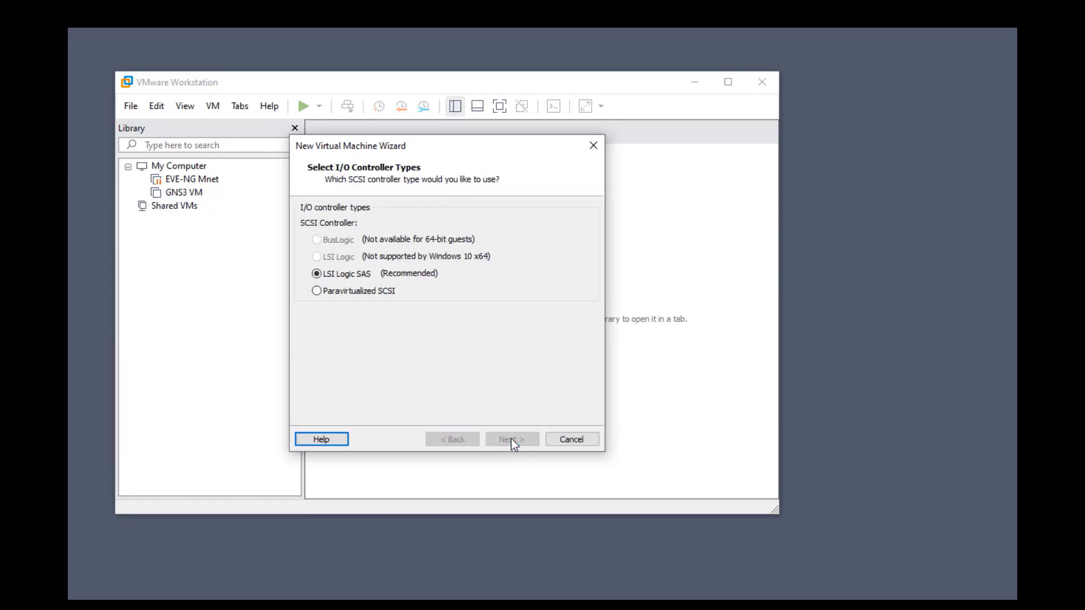
left_click(510, 439)
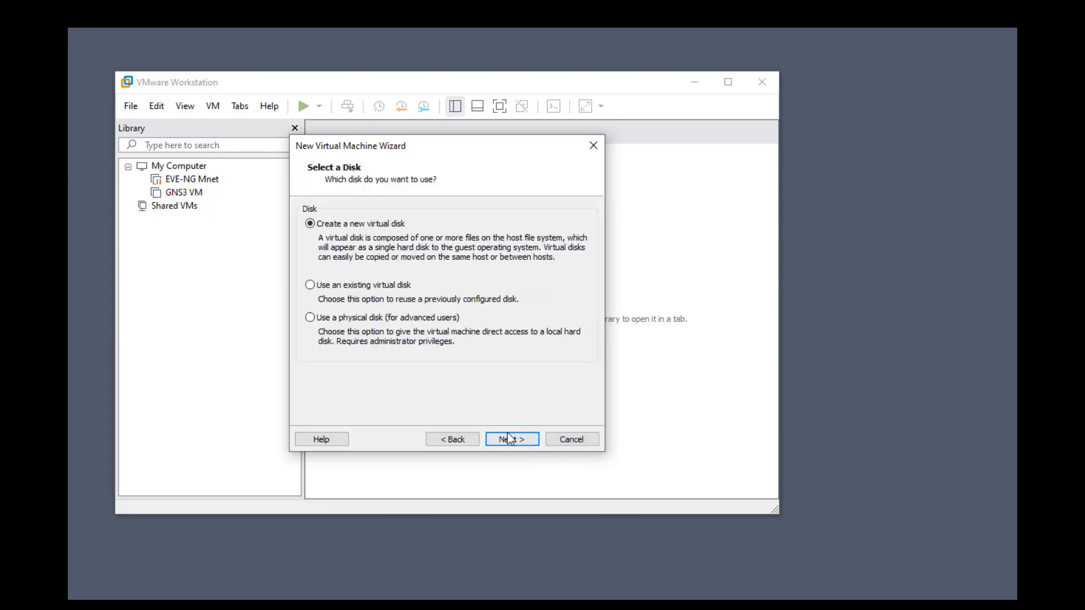
left_click(509, 437)
left_click(348, 314)
left_click(527, 437)
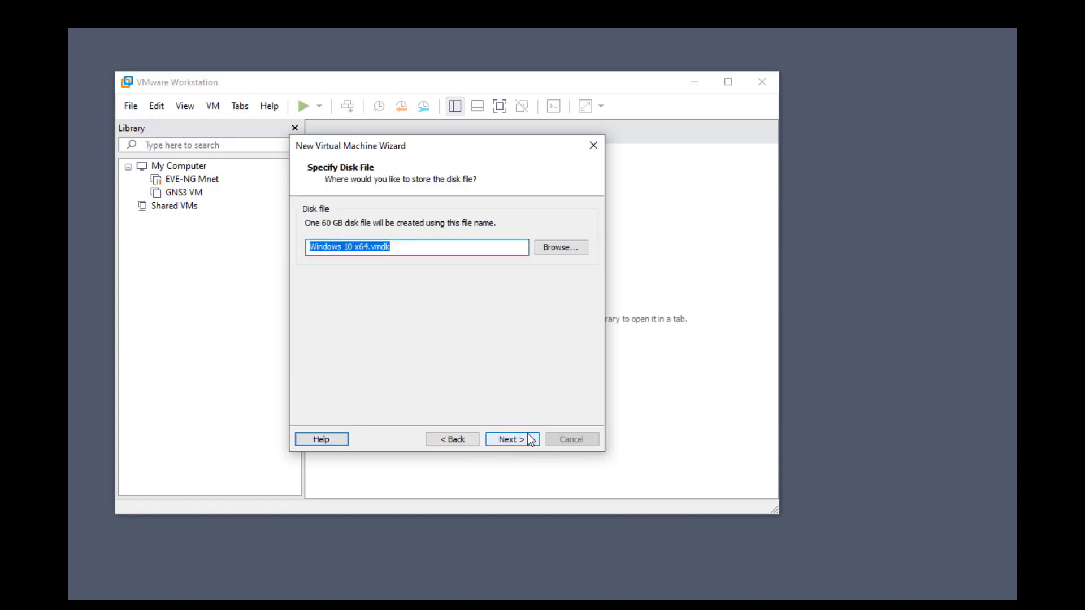
left_click(530, 439)
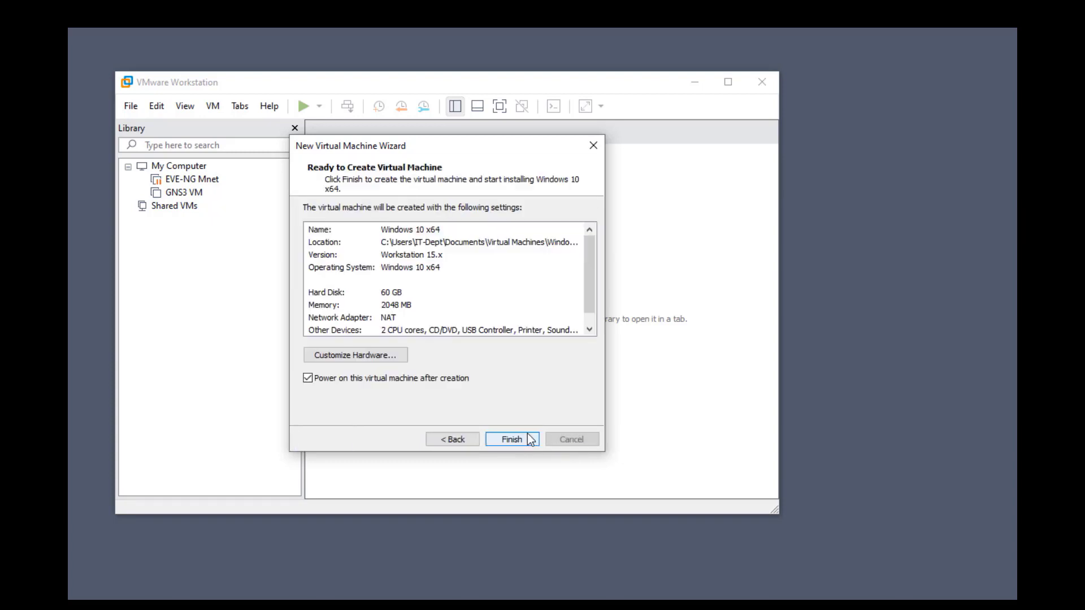
In Customize Hardware, set the network adapter to Custom: VMnet1
left_click(376, 356)
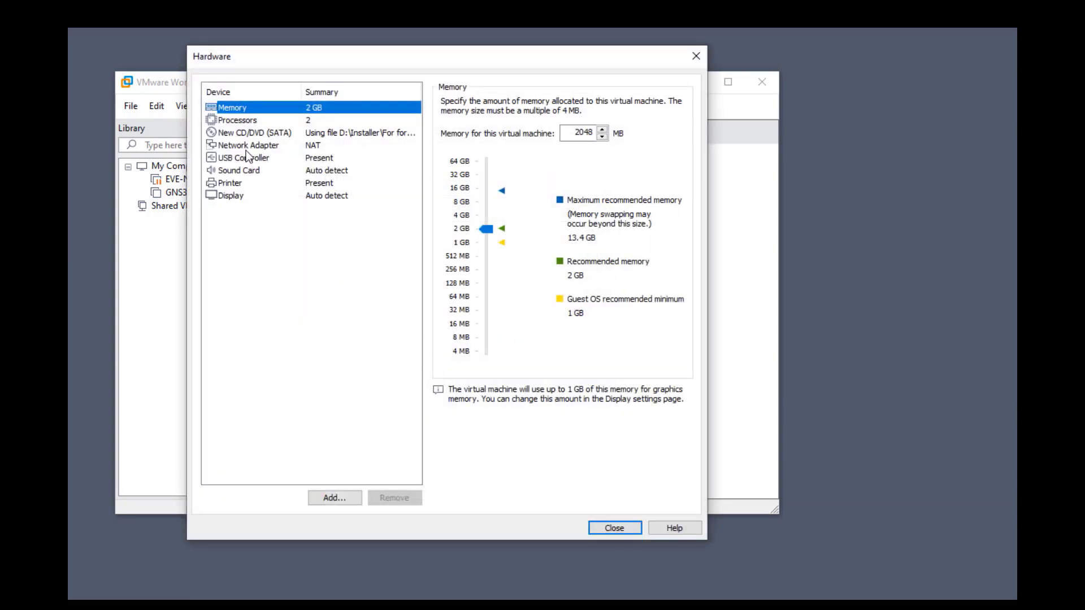
left_click(252, 146)
left_click(479, 224)
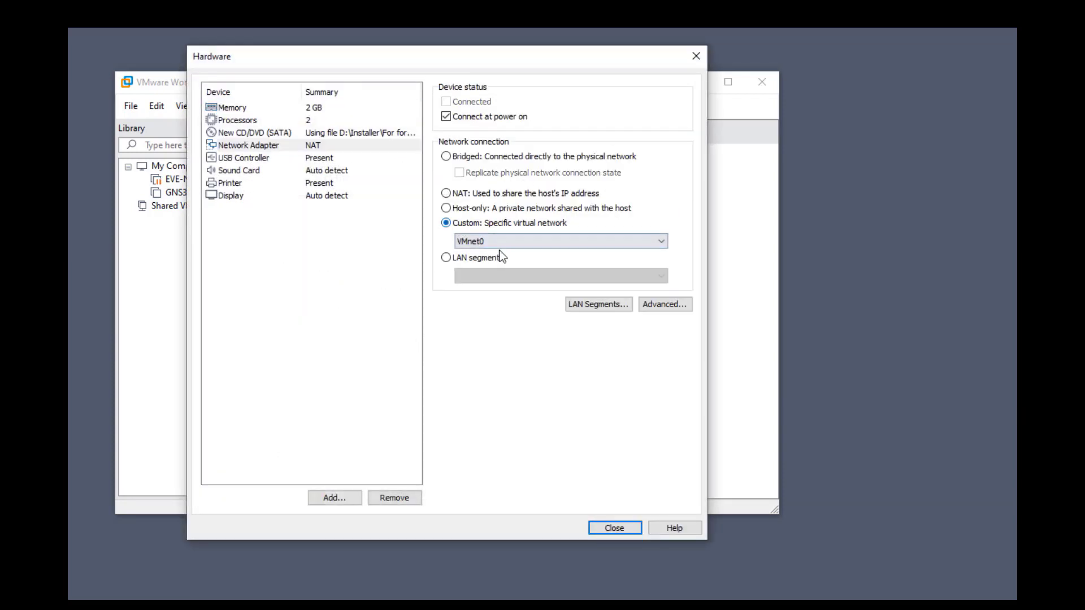
left_click(496, 244)
left_click(497, 265)
left_click(614, 528)
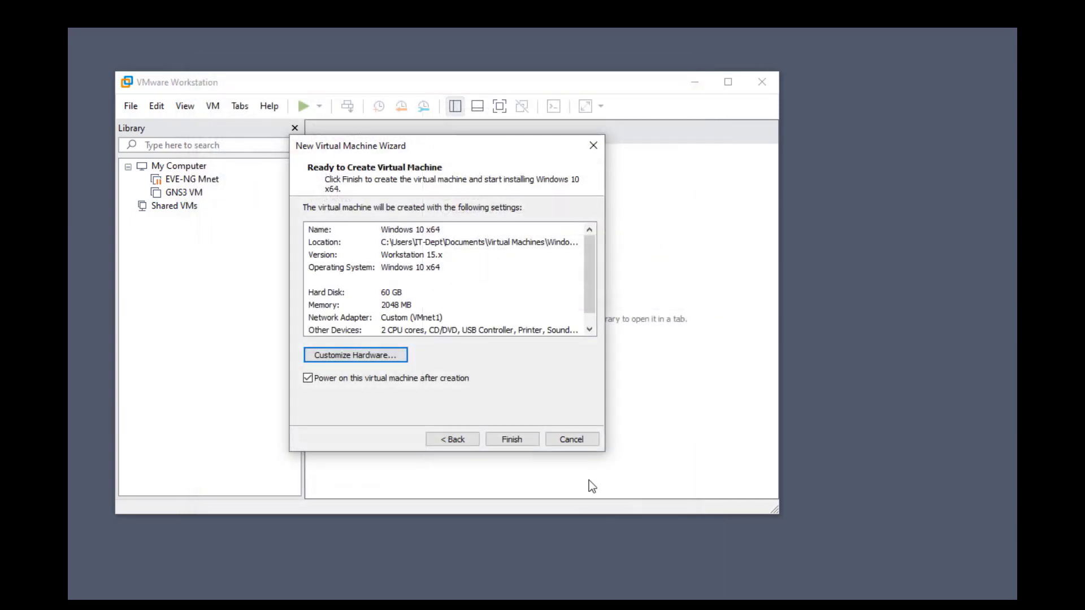
Finish creating Windows 10 x64, then press a key in the console to boot from the ISO
left_click(512, 440)
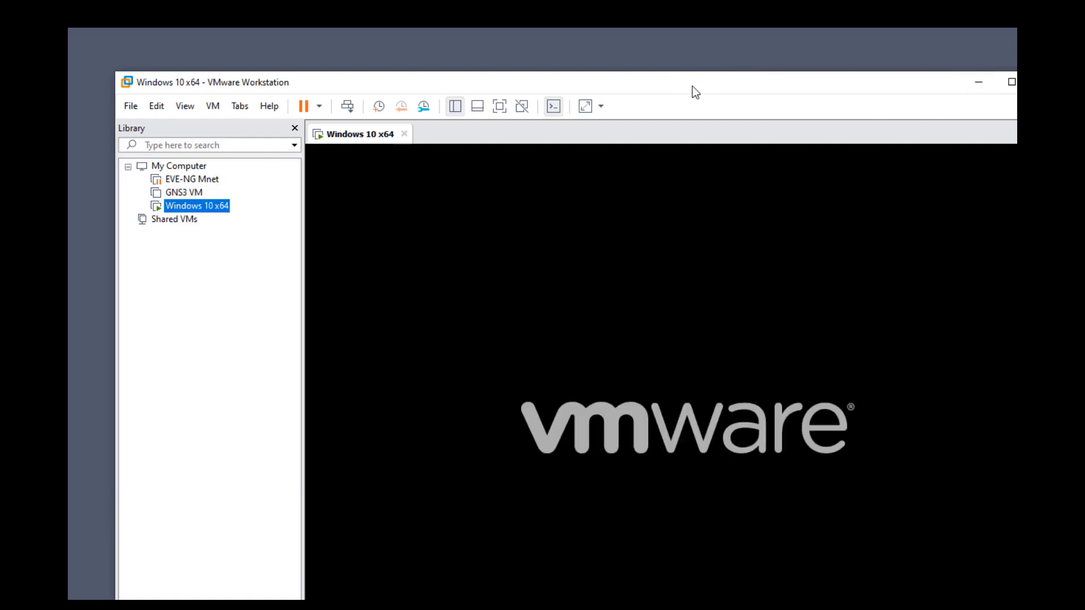
left_click_drag(695, 92, 583, 48)
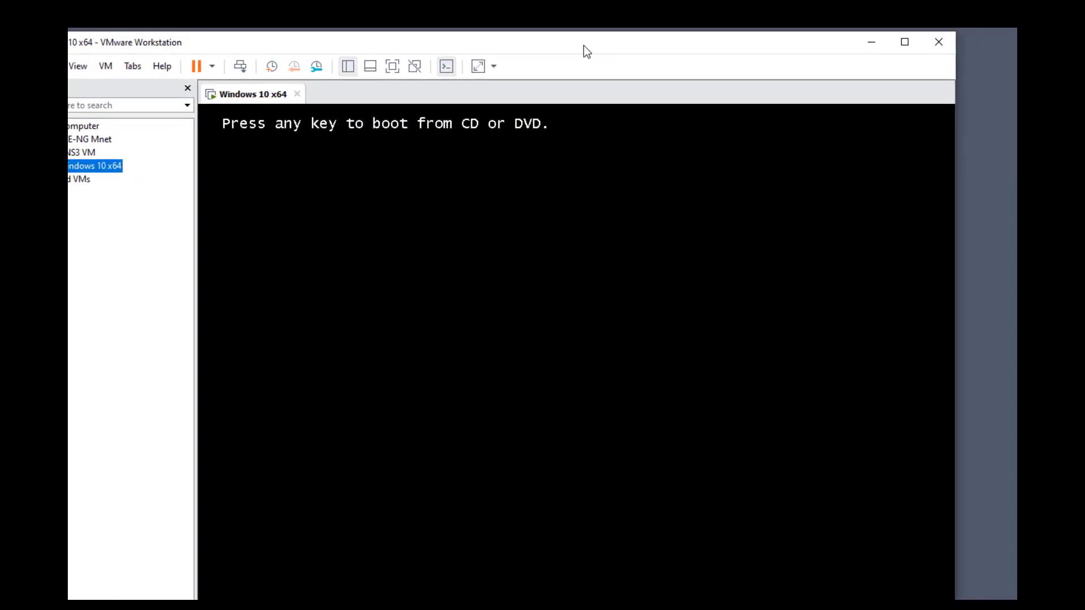
left_click(515, 249)
key("Return")
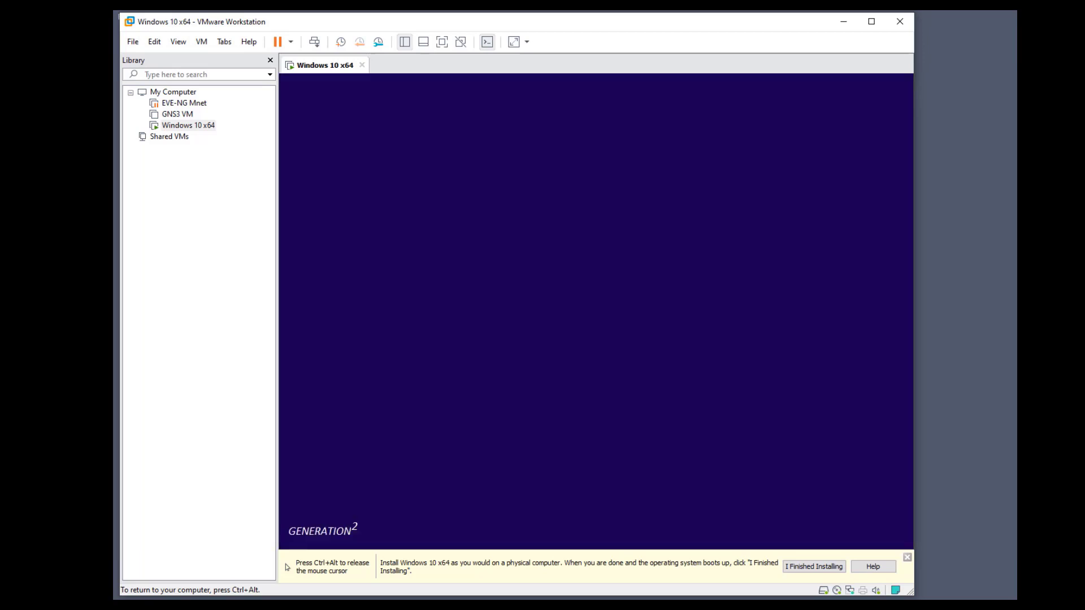
Start Windows Setup and select the Windows 10 Pro OEM edition
left_click(752, 414)
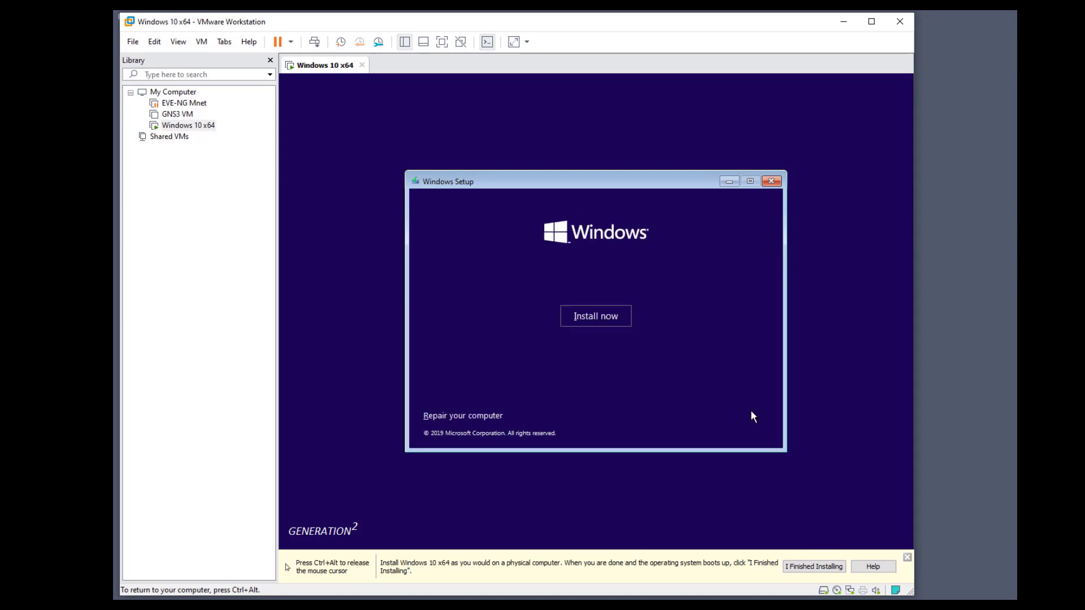
left_click(606, 315)
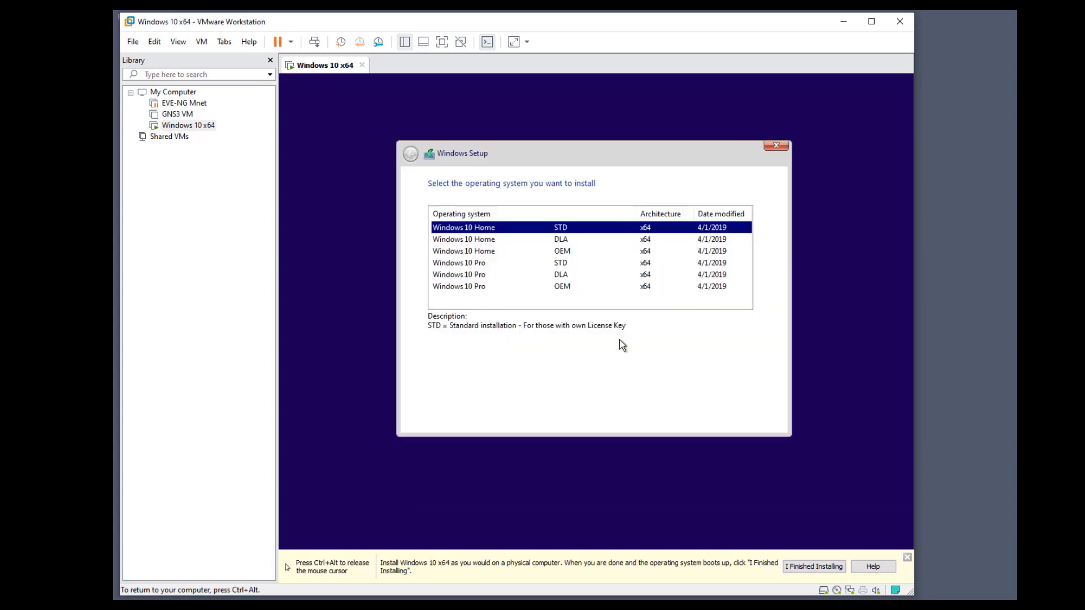
left_click(581, 276)
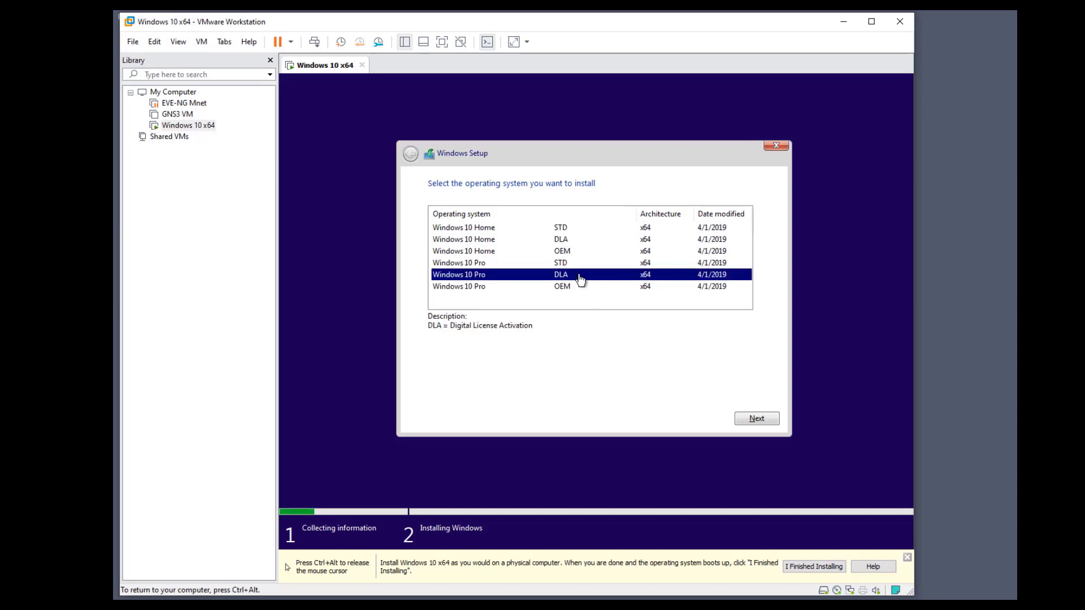
left_click(578, 263)
left_click(587, 288)
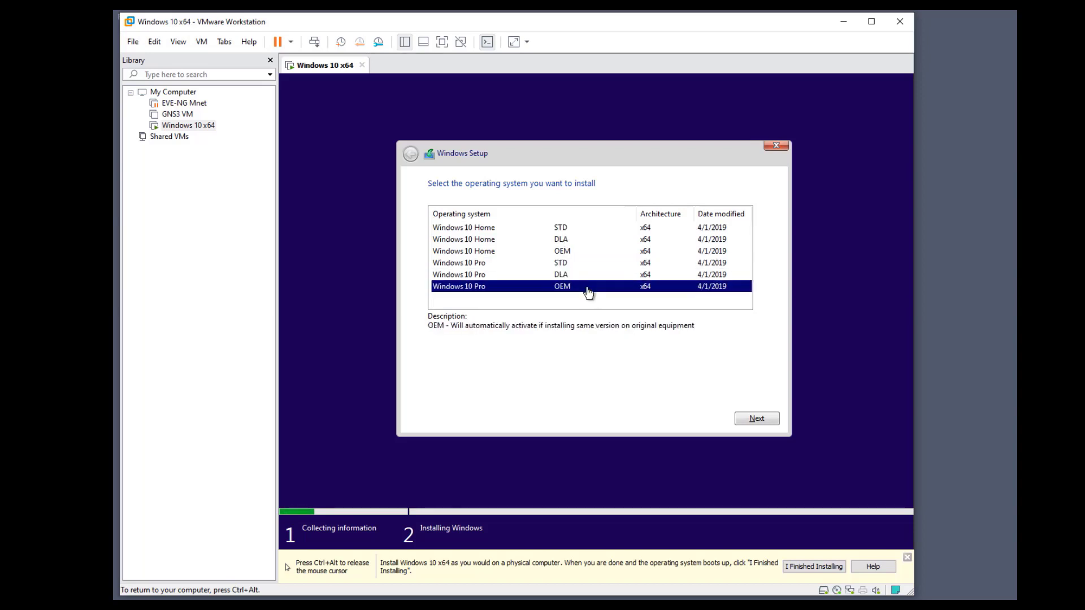
left_click(750, 418)
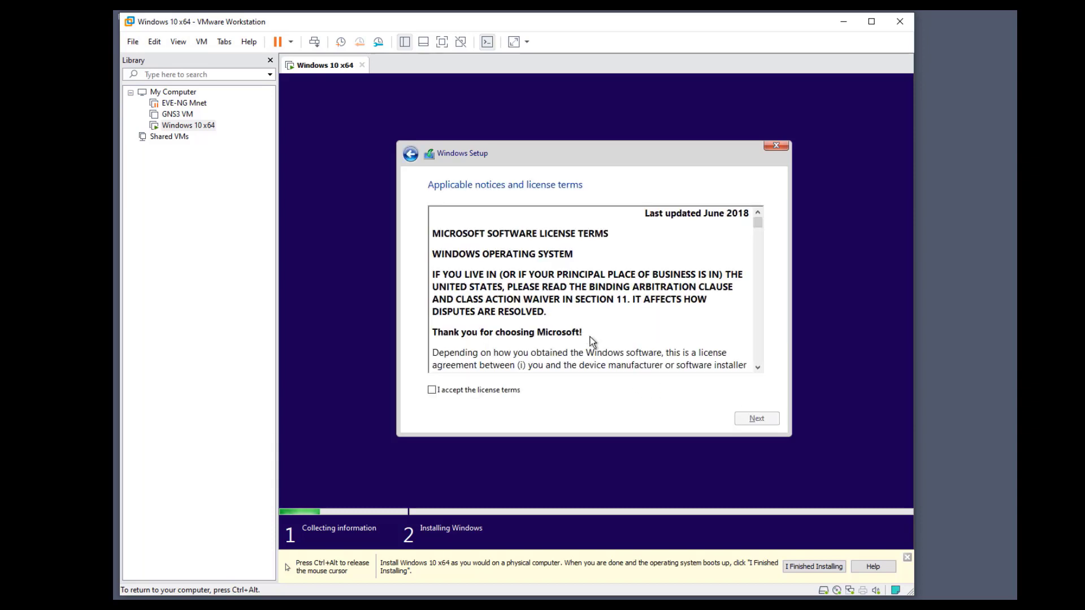
Accept the license terms and choose a custom install onto unallocated Drive 0
left_click(512, 392)
left_click(742, 415)
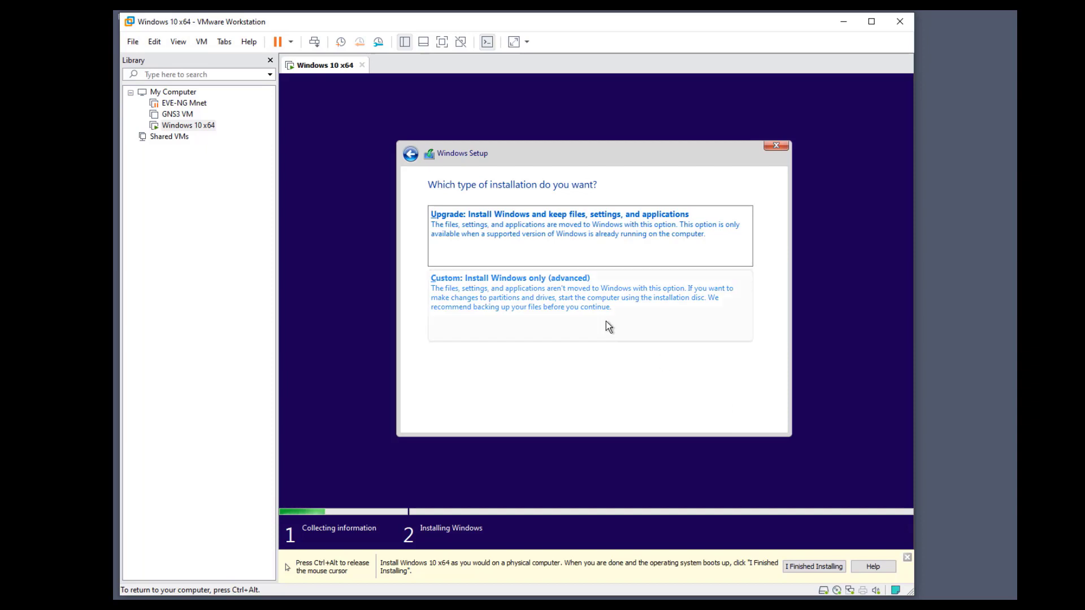
left_click(588, 308)
left_click(758, 419)
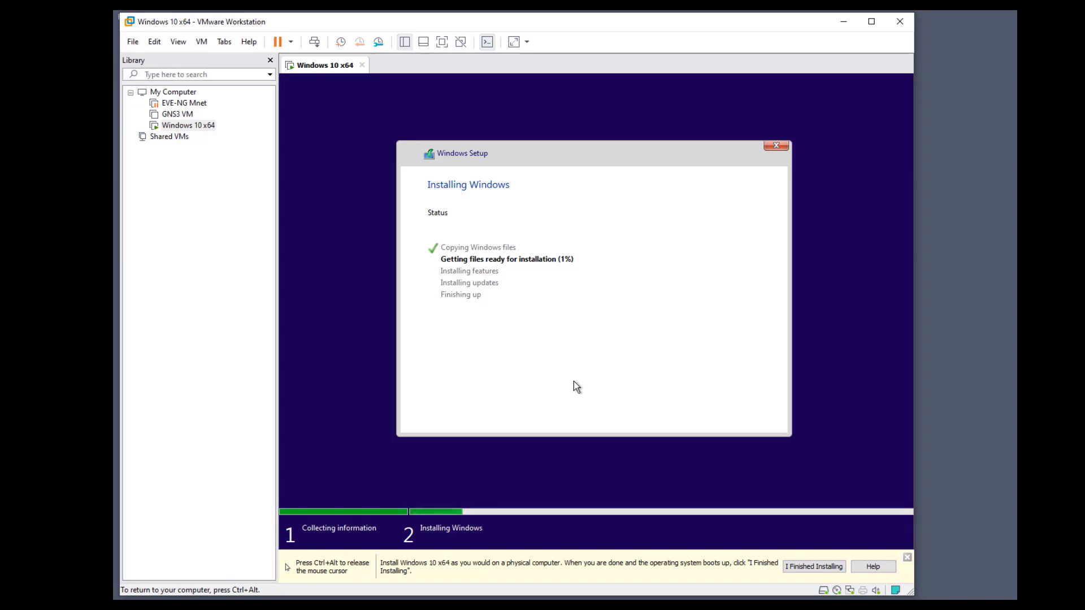
Release input with Ctrl+Alt, then click back into the VM while Windows files copy
key("ctrl+alt")
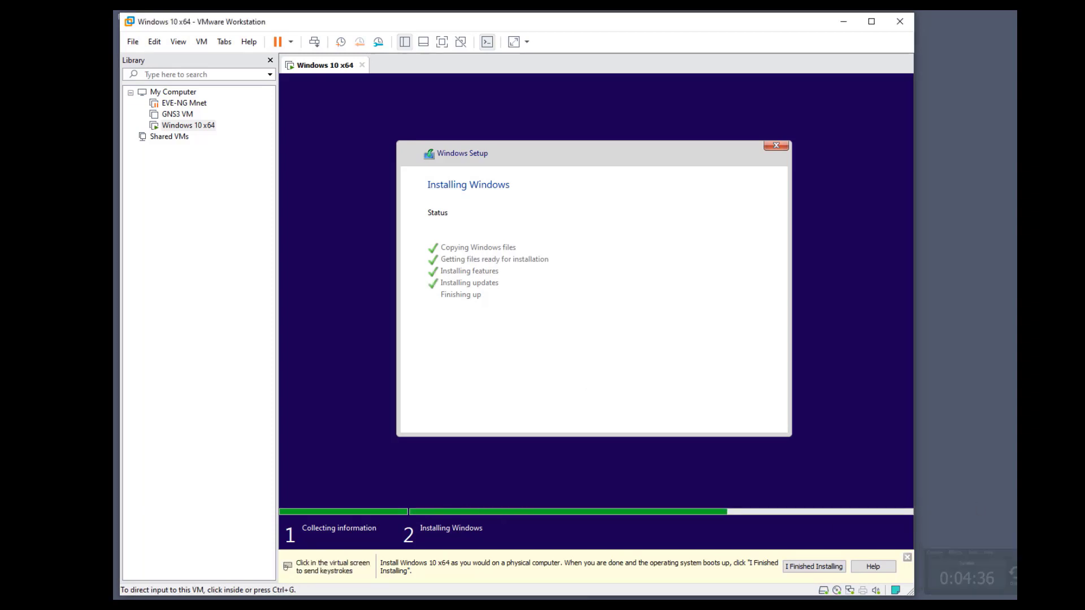
left_click(637, 347)
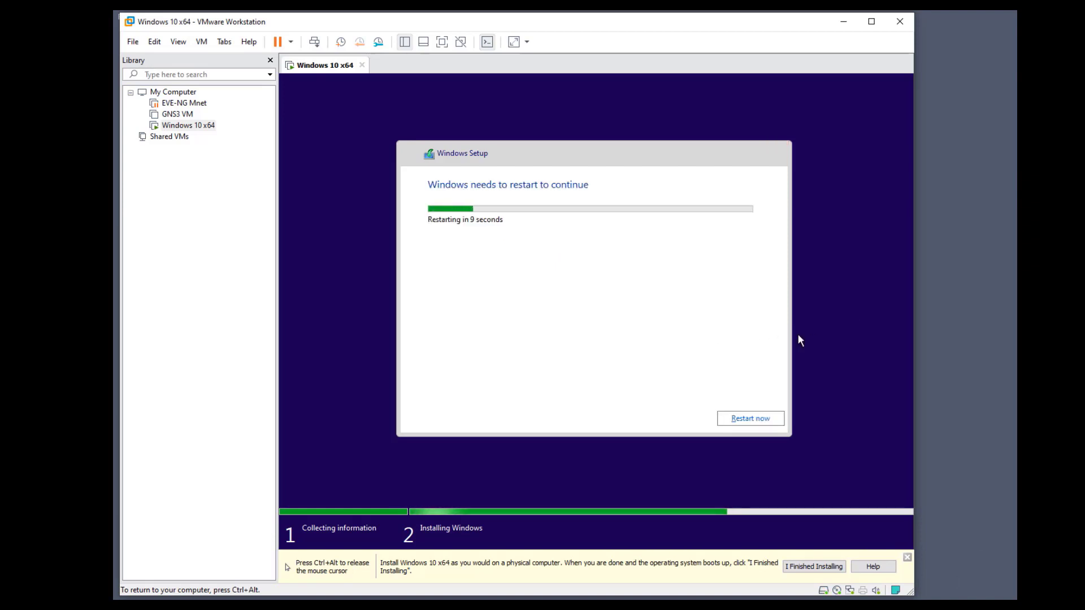
Choose Restart now in Windows Setup to reboot the guest
left_click(771, 421)
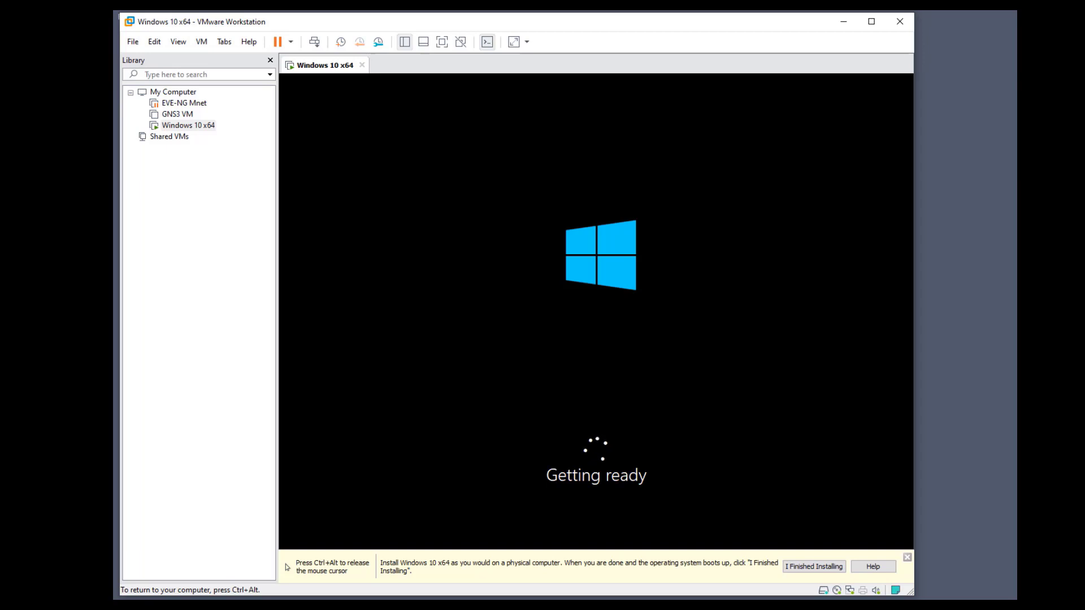
Start a Custom new virtual machine wizard, keeping the default hardware compatibility
key("ctrl+alt")
left_click(134, 42)
mouse_move(155, 43)
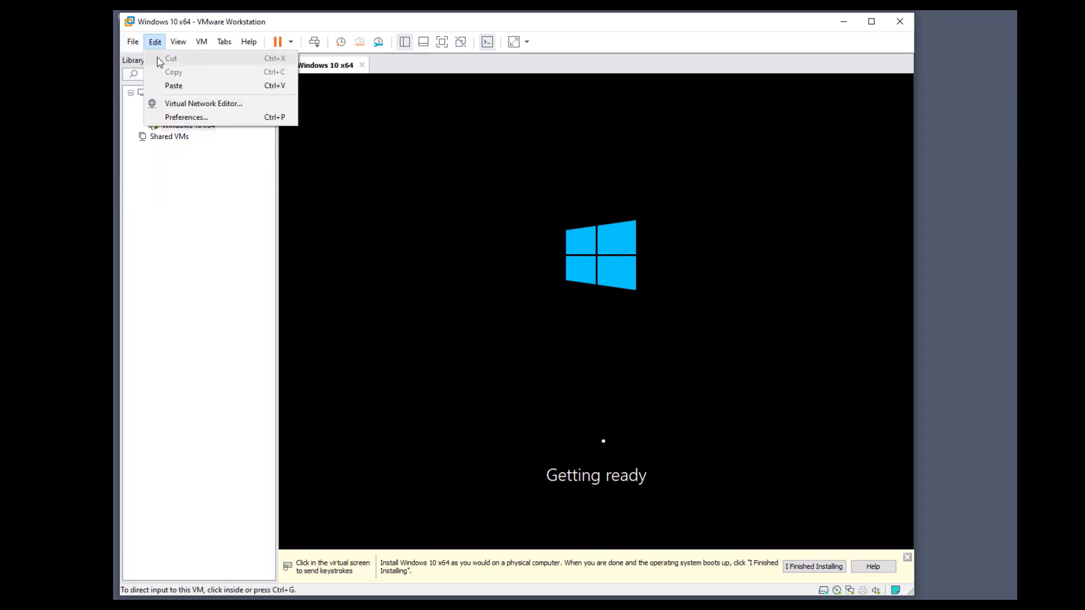
left_click(141, 57)
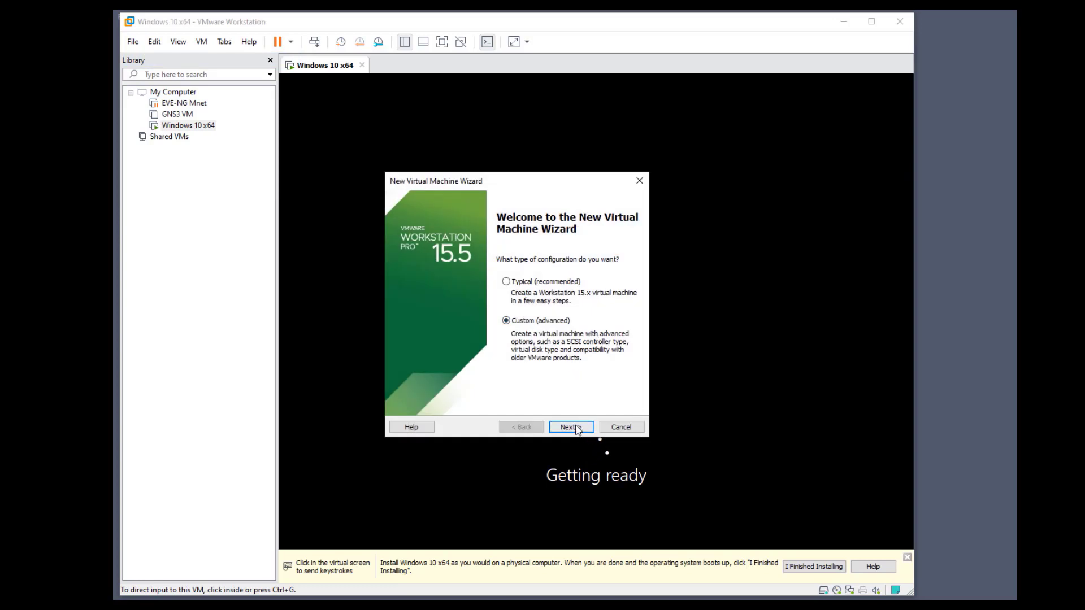
left_click(576, 428)
left_click(576, 428)
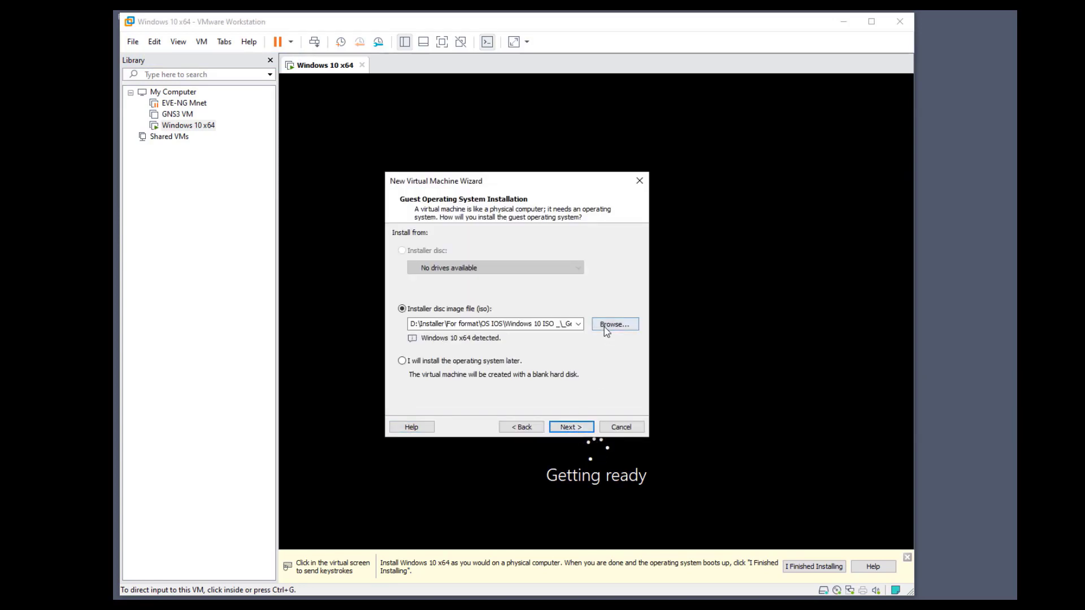
Choose CentOS-8.2.2004-x86_64-dvd1 from the OS IOS folder as the installer disc image
left_click(604, 327)
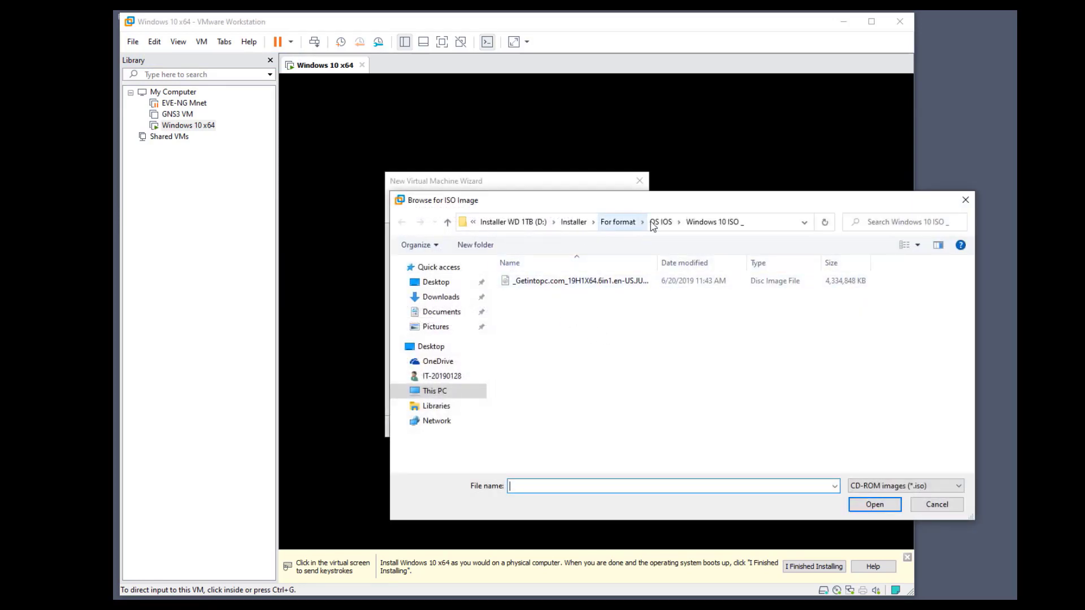
left_click(660, 222)
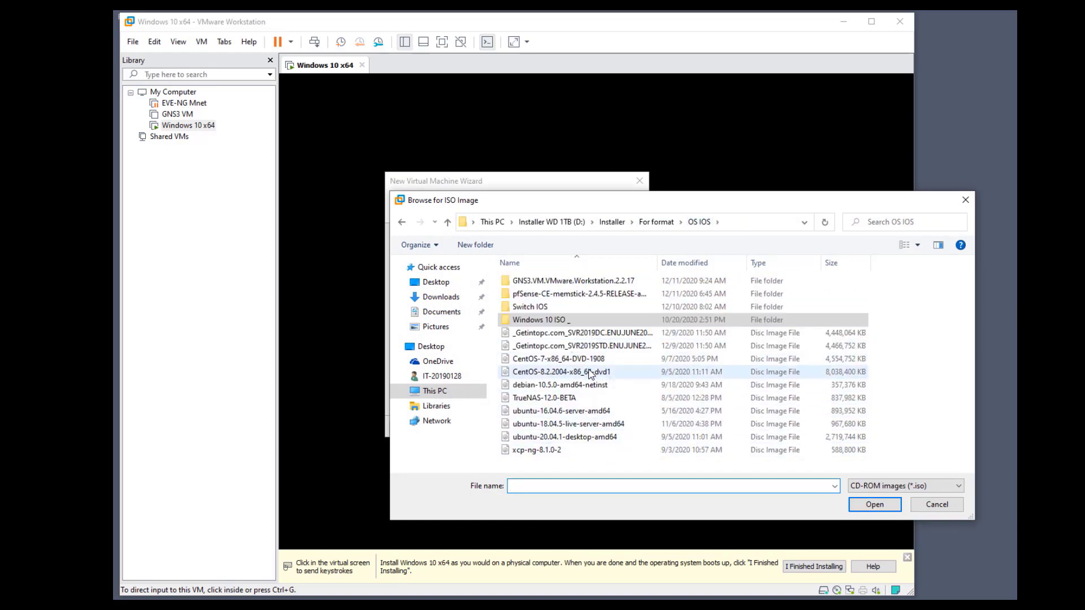
left_click(590, 373)
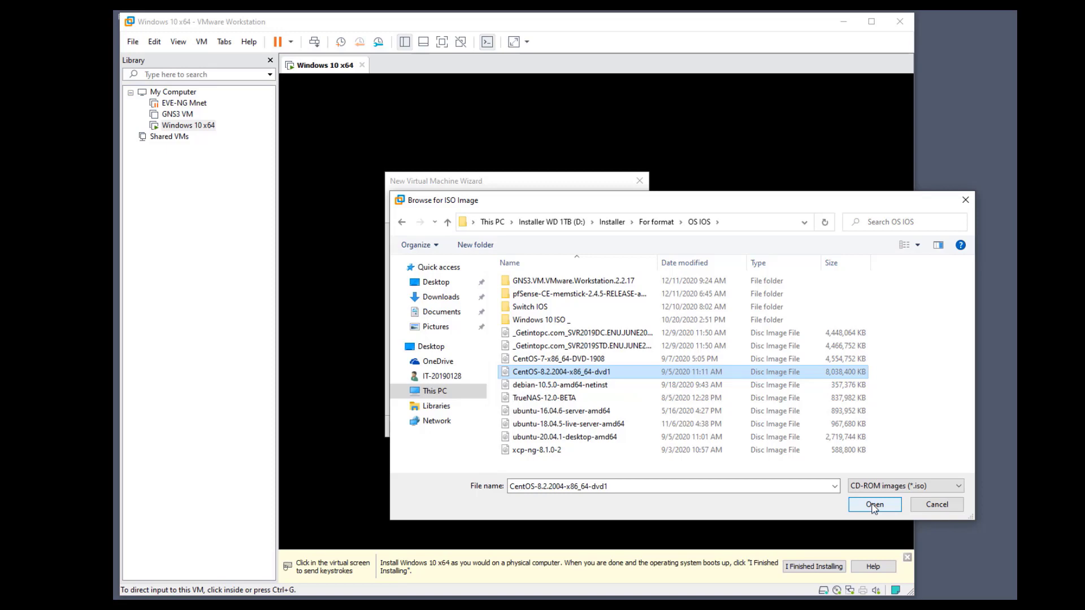
left_click(873, 506)
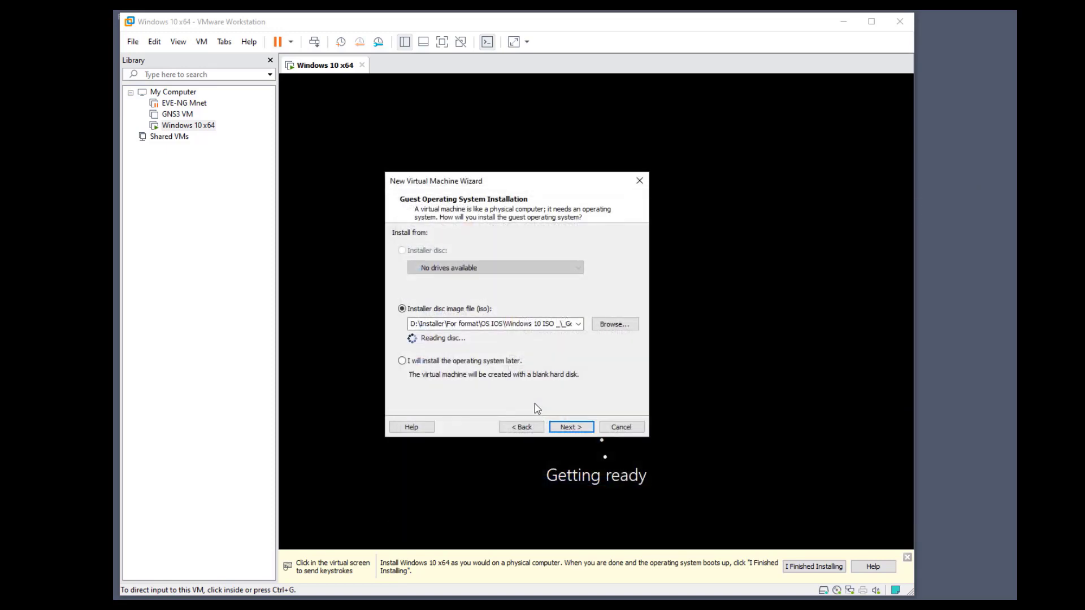
Fill in the Easy Install full name, user name and account password
left_click(564, 428)
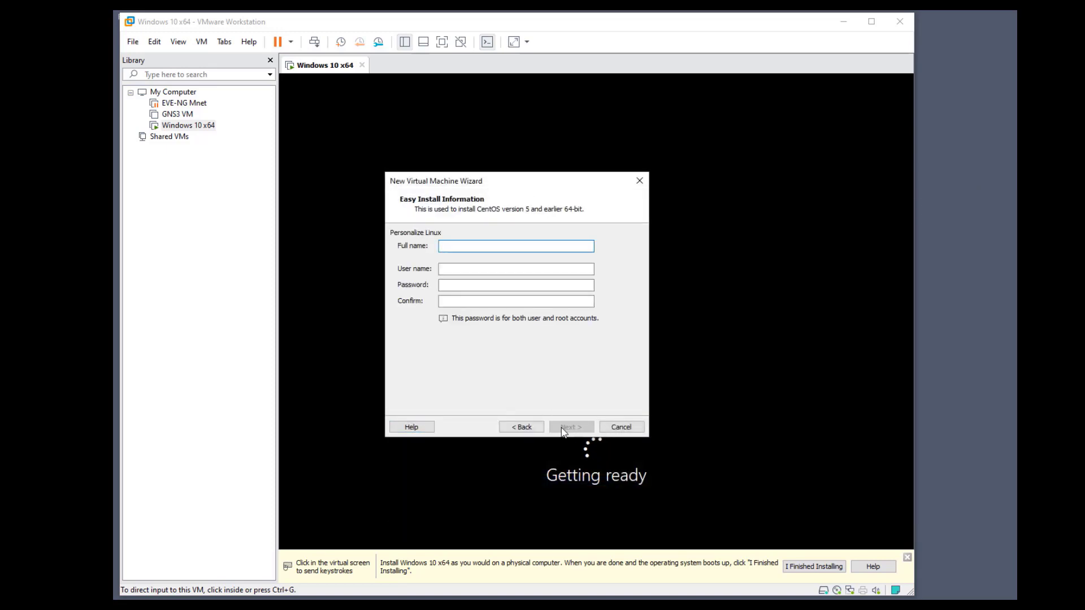
key("Tab")
key("Tab")
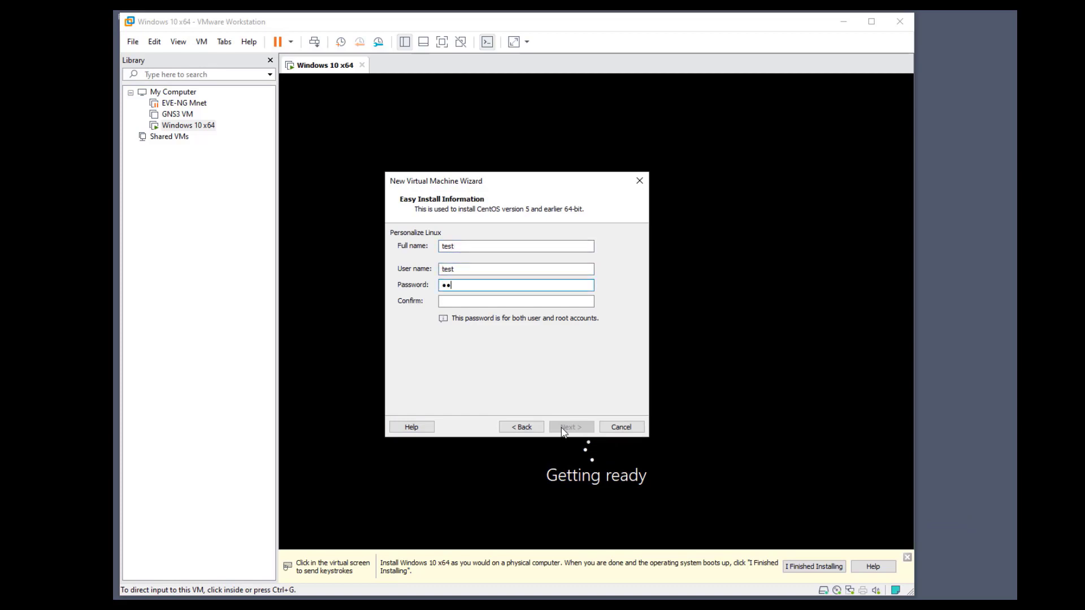
key("Tab")
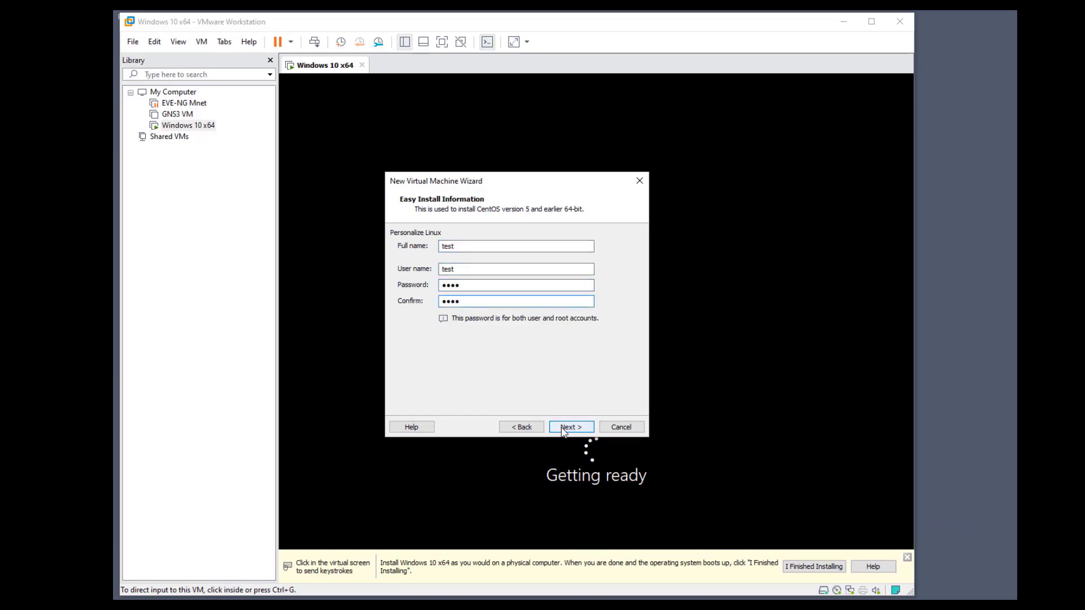
left_click(571, 427)
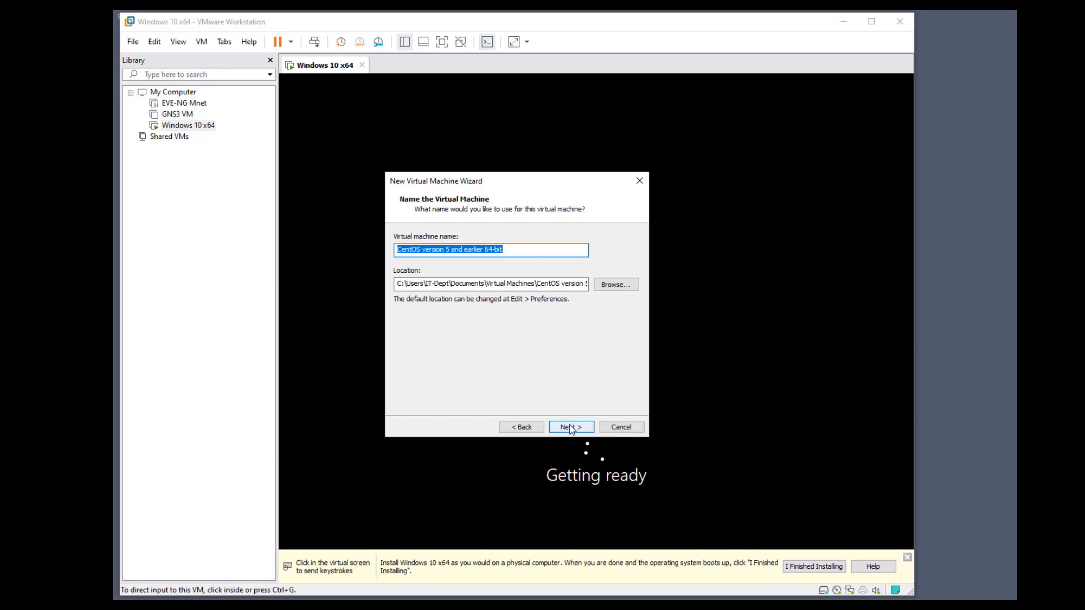
Accept the suggested name, default processors, 1024 MB memory and a new 20 GB SCSI disk
left_click(570, 427)
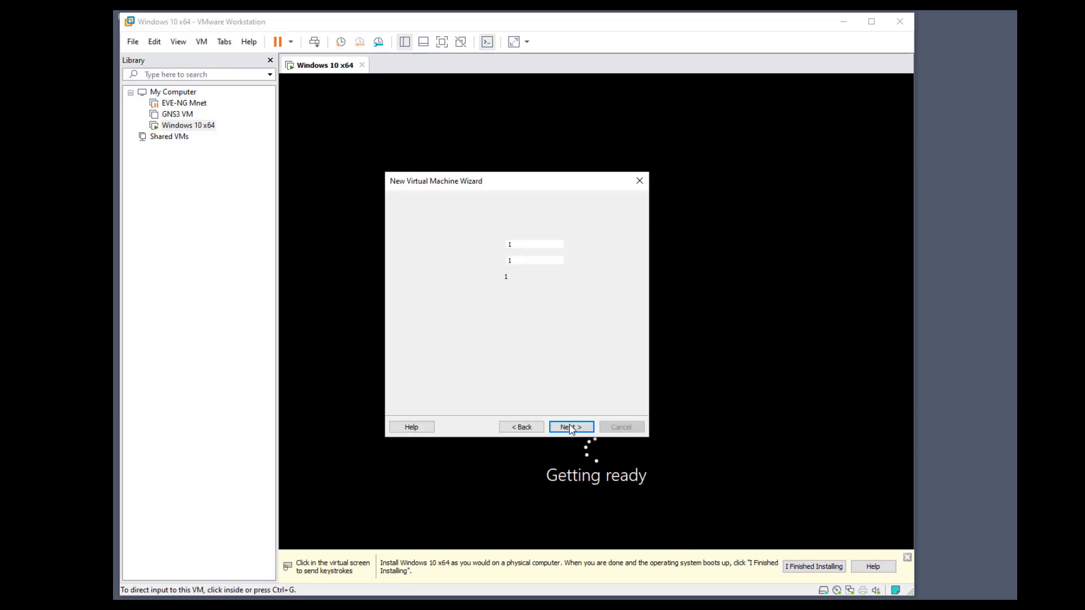
left_click(571, 427)
left_click(571, 427)
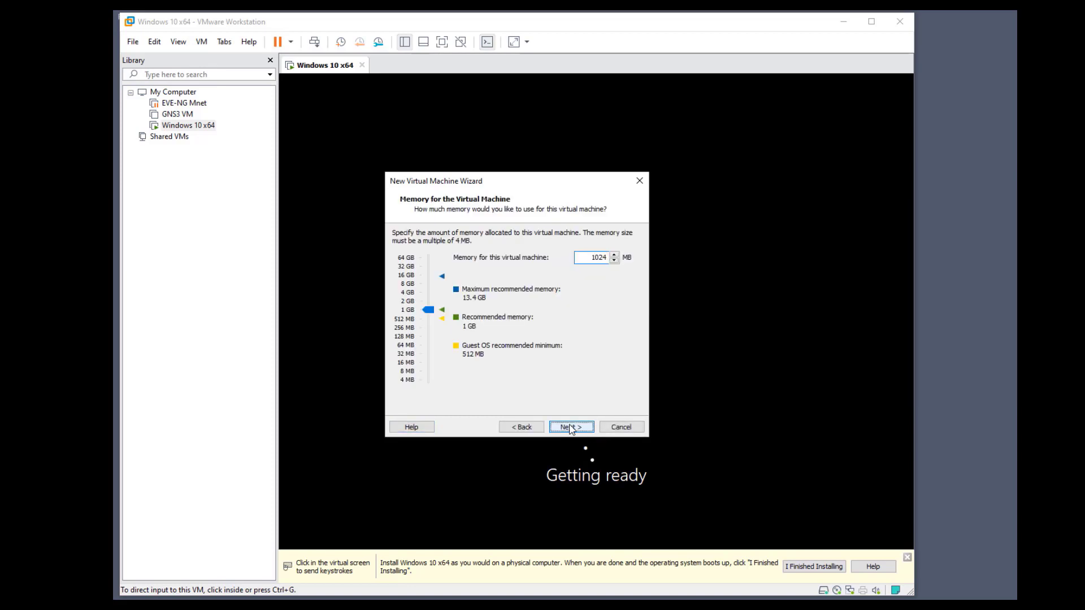
left_click(570, 427)
left_click(570, 427)
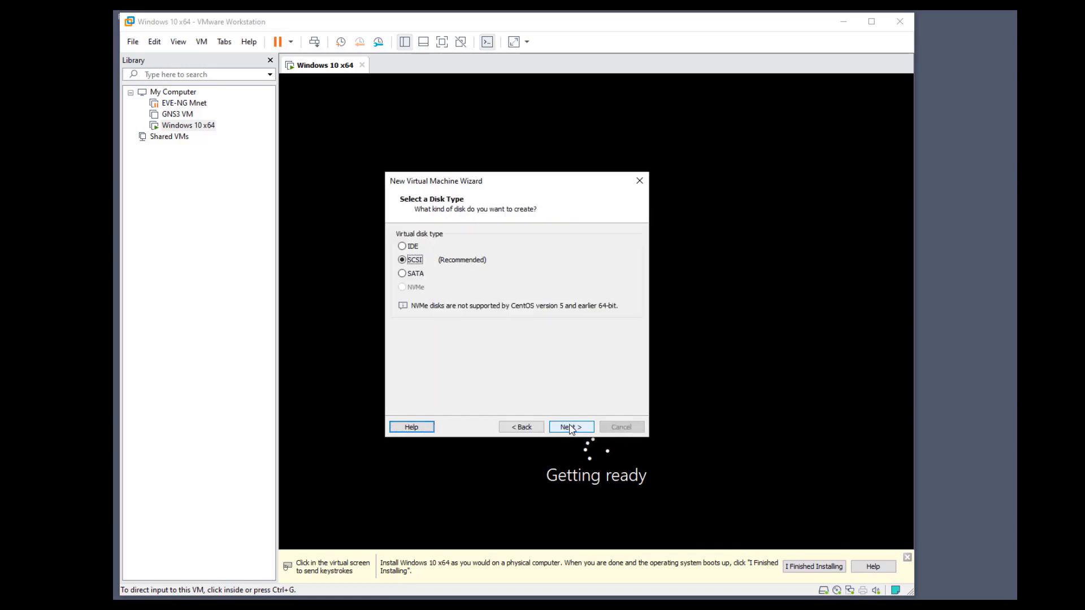
left_click(570, 427)
left_click(571, 427)
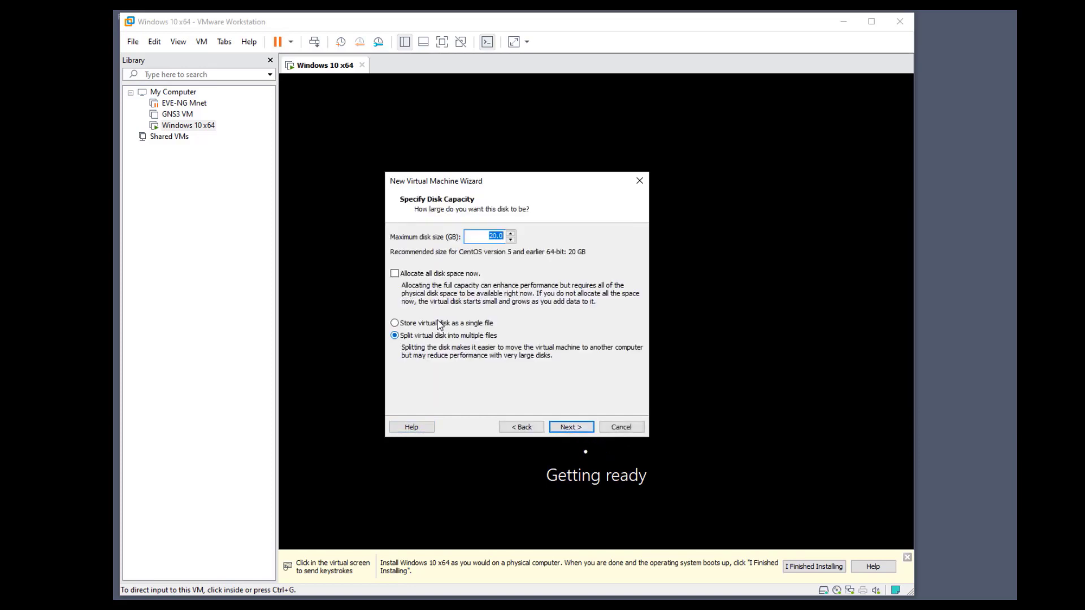
left_click(560, 424)
left_click(560, 424)
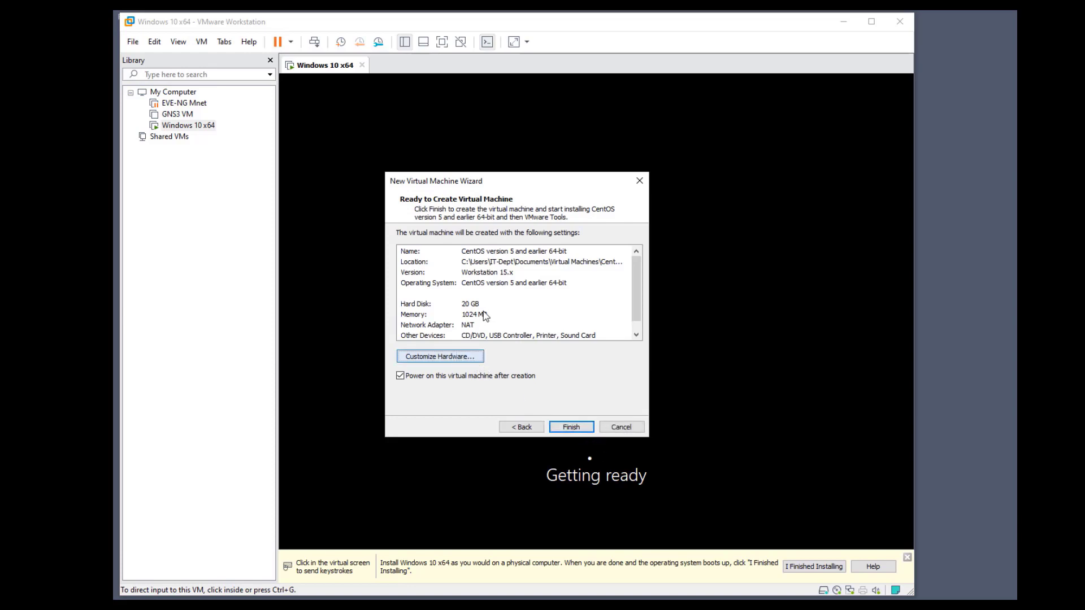
Set the network adapter to Custom VMnet1 (host-only), then finish creating the VM
left_click(439, 356)
left_click(345, 192)
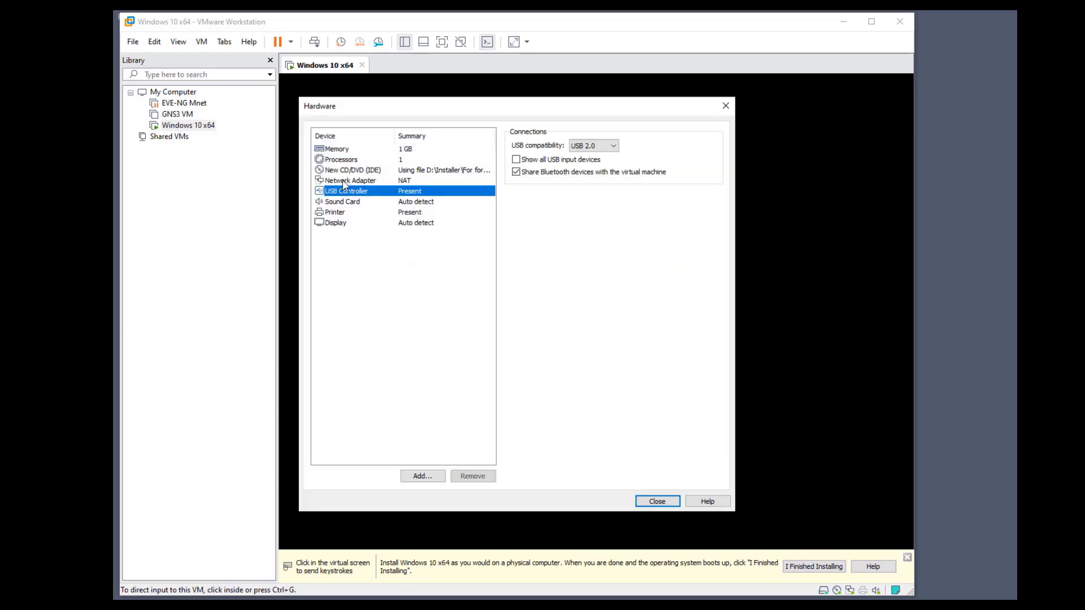
left_click(343, 181)
left_click(539, 246)
left_click(581, 262)
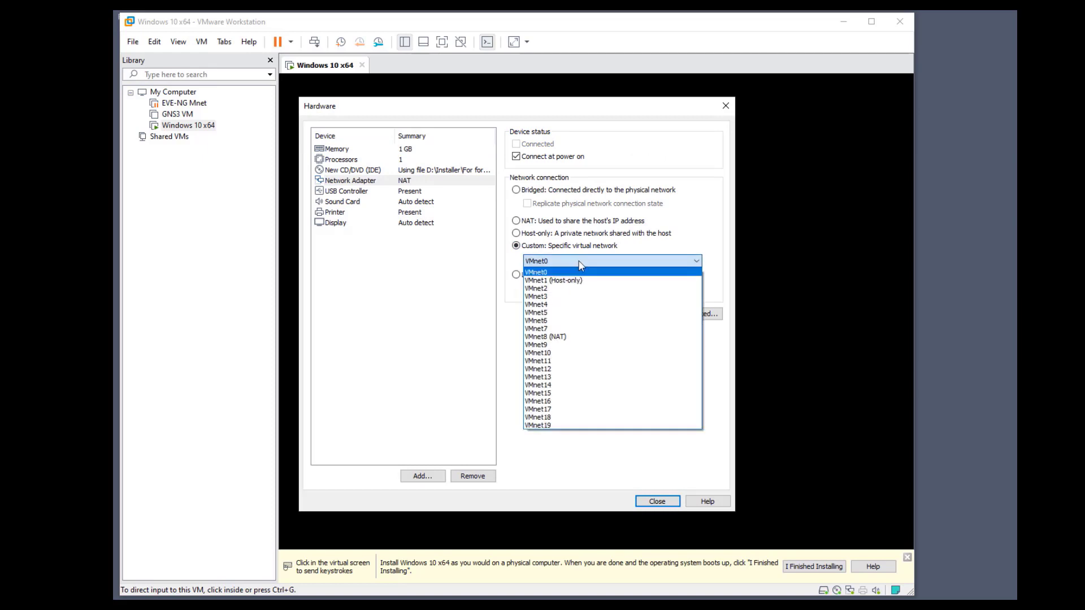
left_click(559, 280)
left_click(657, 501)
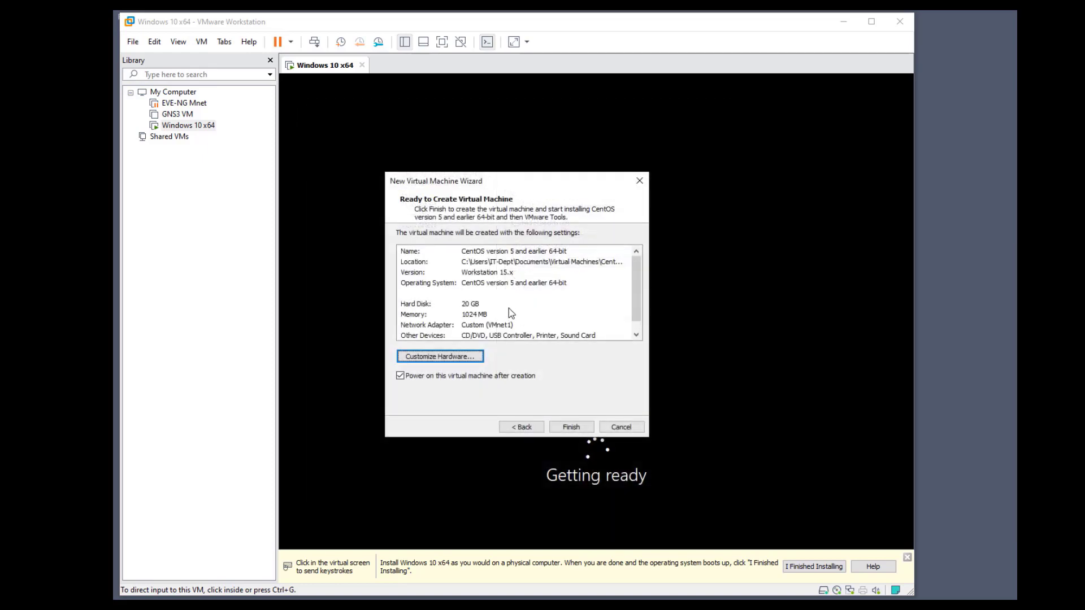
left_click(572, 427)
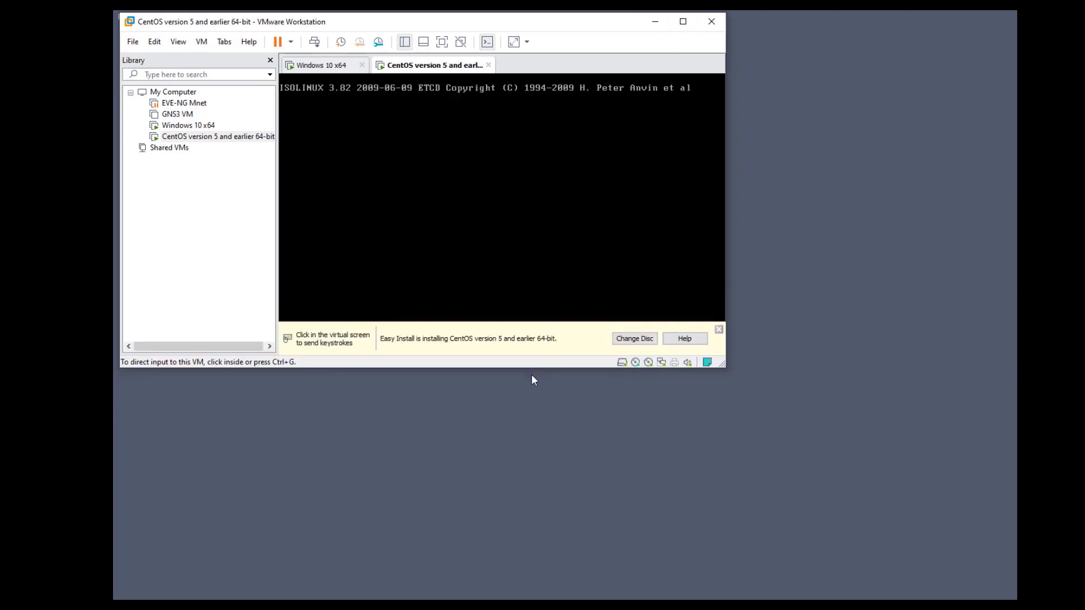
Enlarge the VMware window and check the Windows 10 tab before returning to the booting CentOS tab
left_click_drag(525, 368, 520, 594)
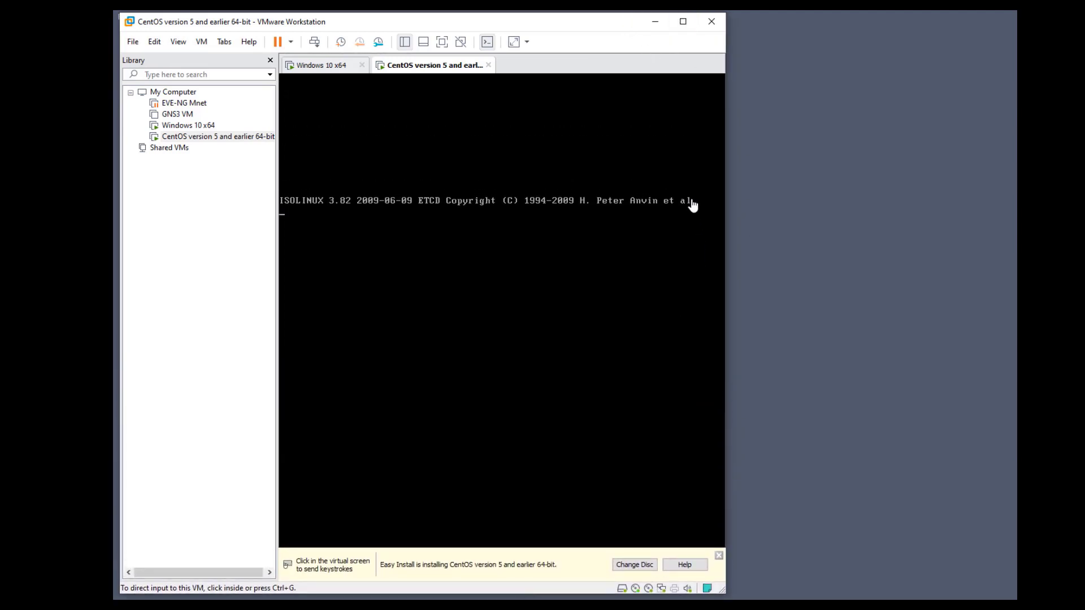
left_click_drag(727, 210, 1084, 211)
left_click(328, 67)
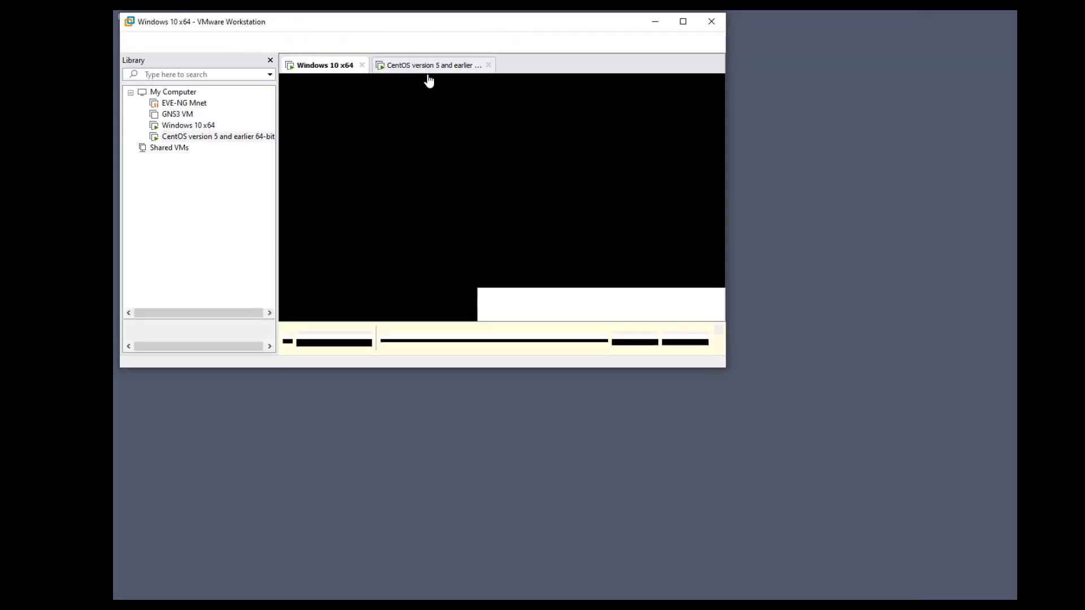
left_click(428, 68)
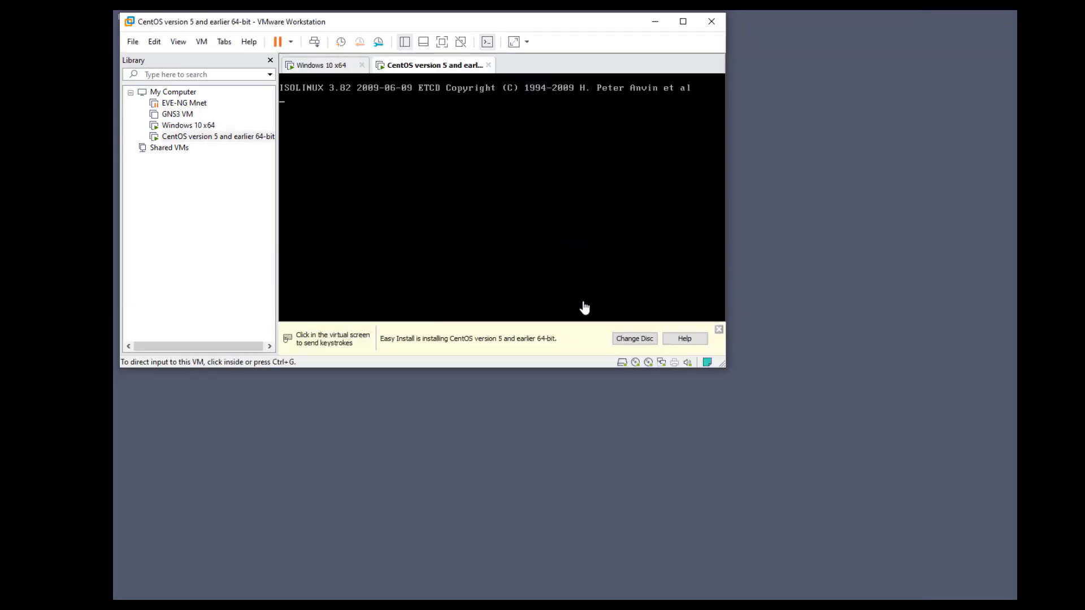
left_click_drag(552, 368, 588, 522)
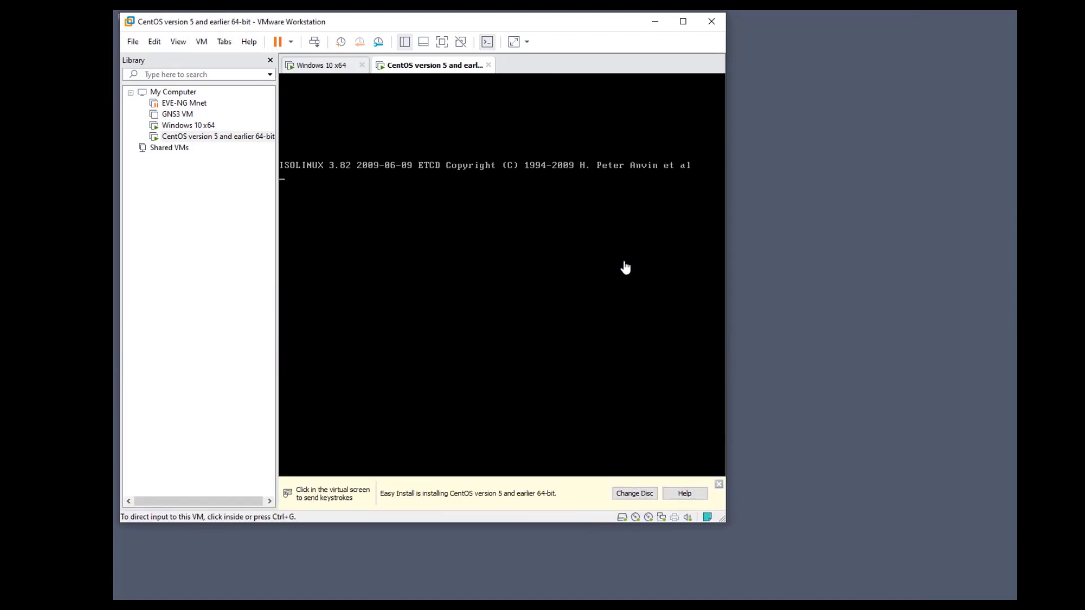
left_click_drag(449, 524, 449, 599)
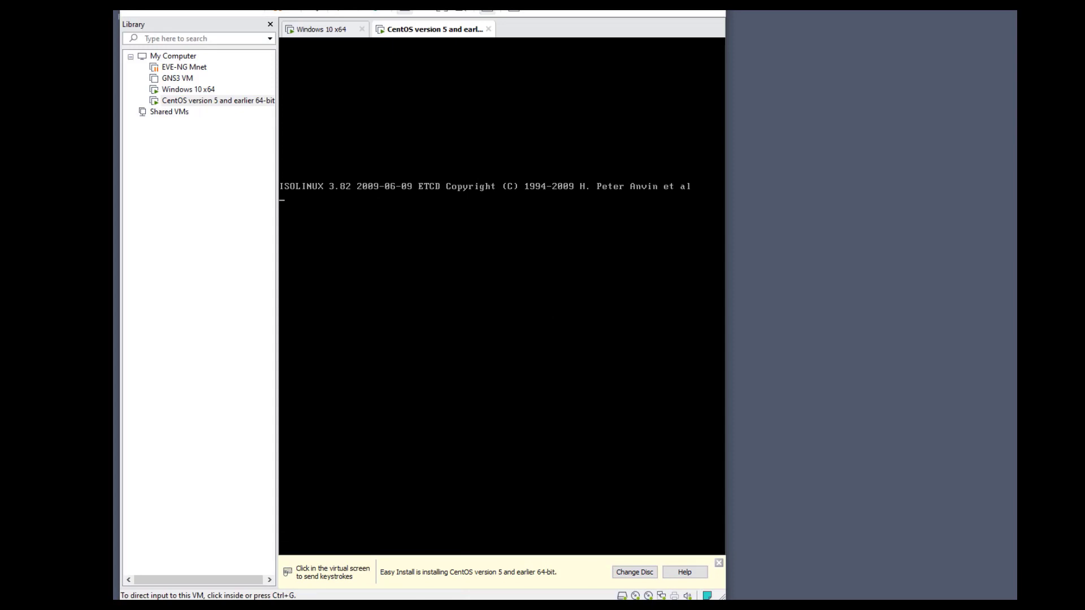
left_click_drag(561, 10, 561, 15)
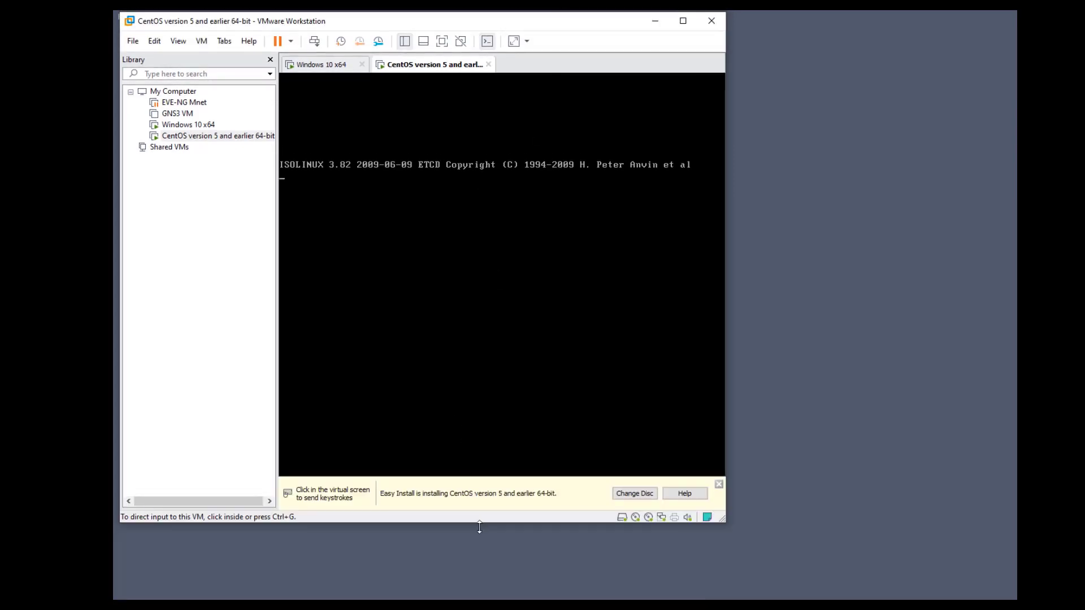
left_click_drag(479, 526, 481, 596)
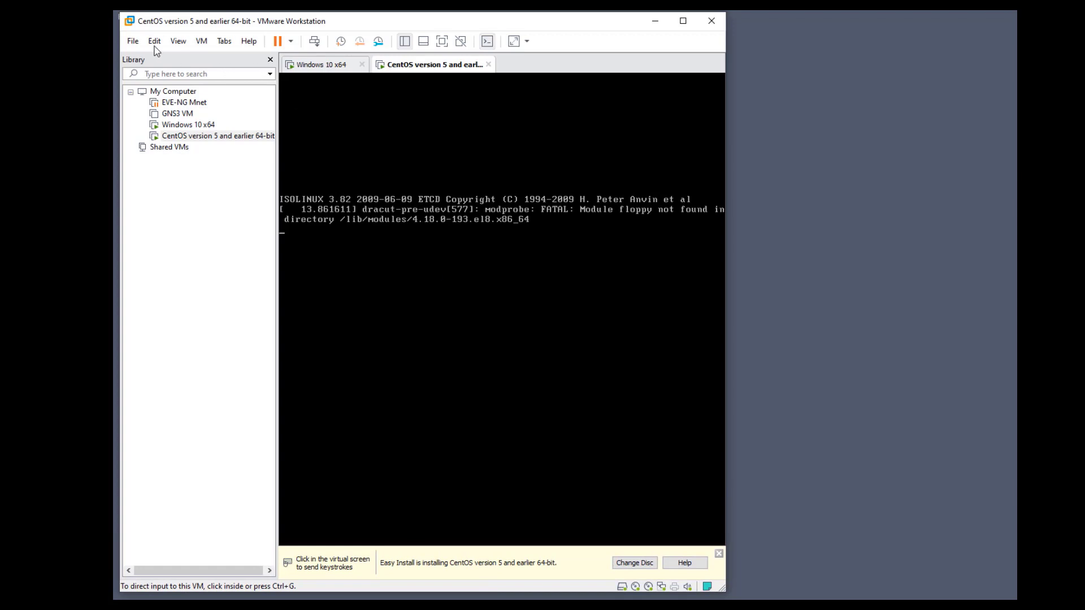
Start a new custom VM using the ubuntu-20.04.1-desktop-amd64 disc image
left_click(134, 43)
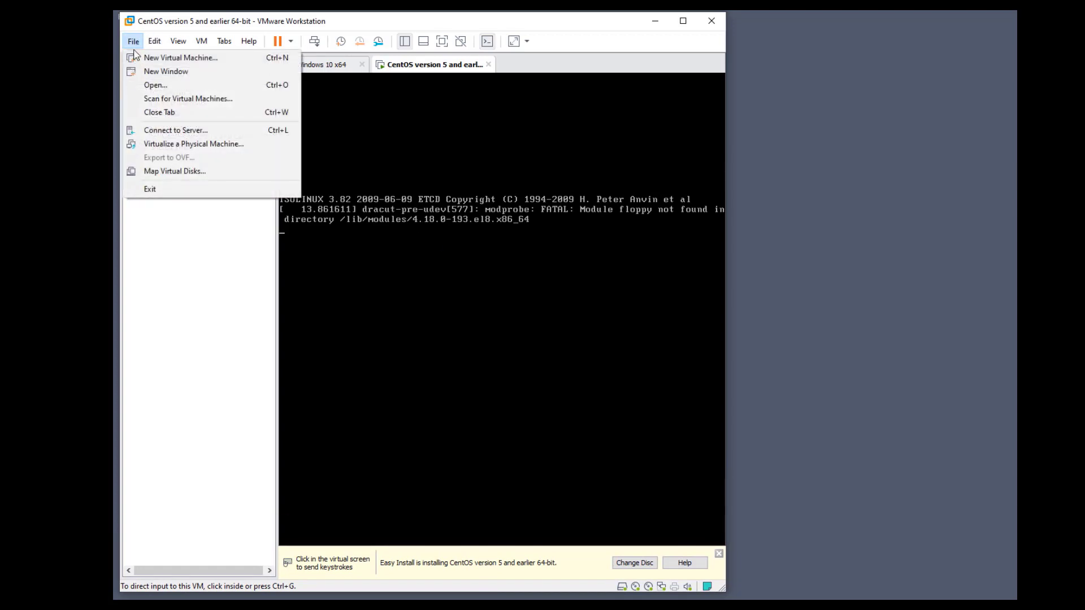
left_click(138, 59)
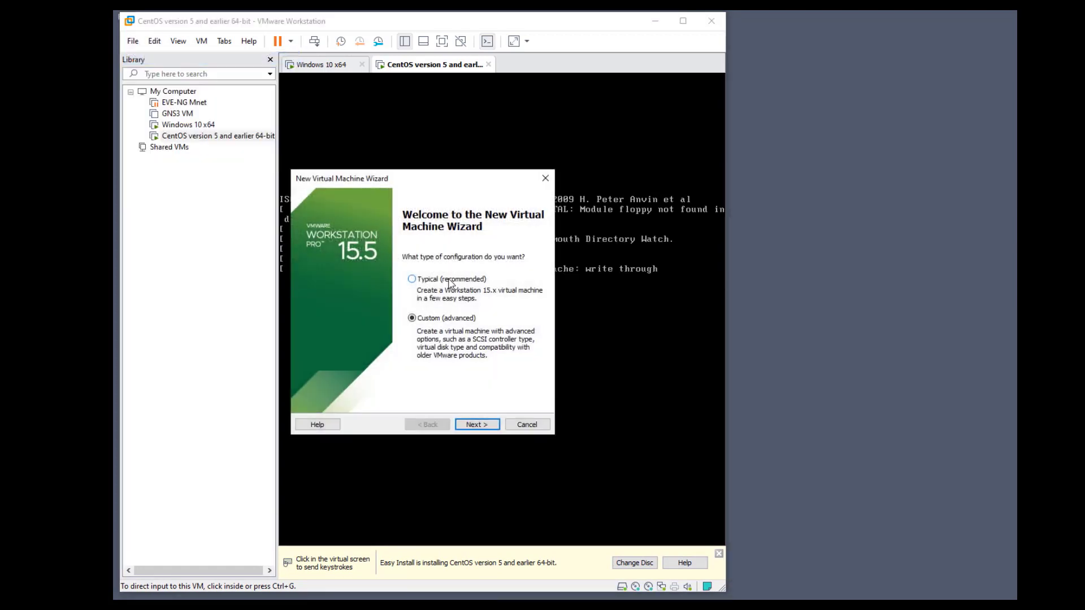
left_click(477, 424)
left_click(481, 427)
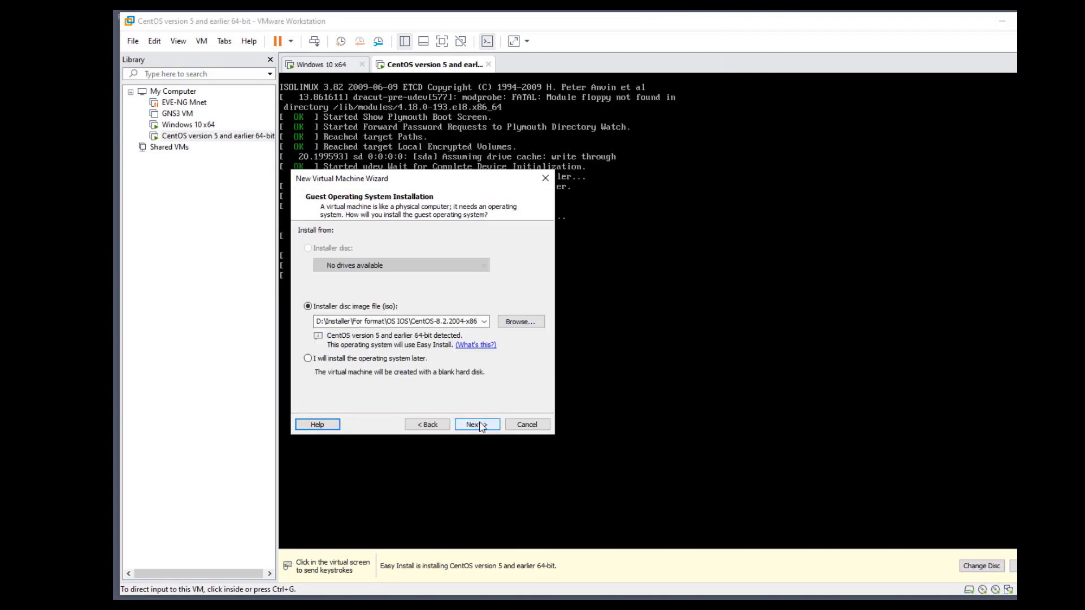
left_click(527, 323)
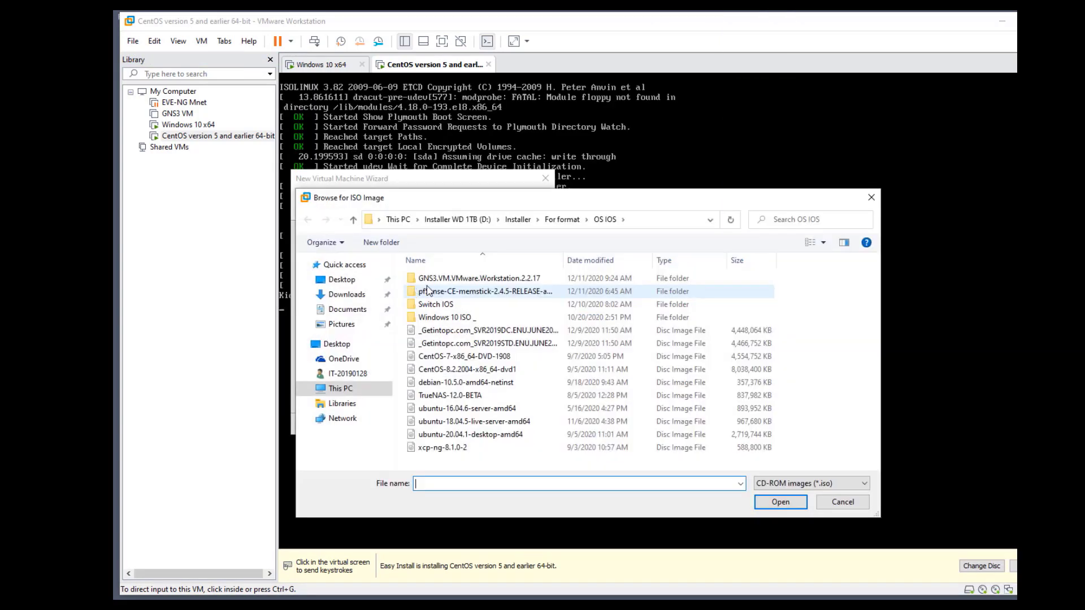
left_click(491, 439)
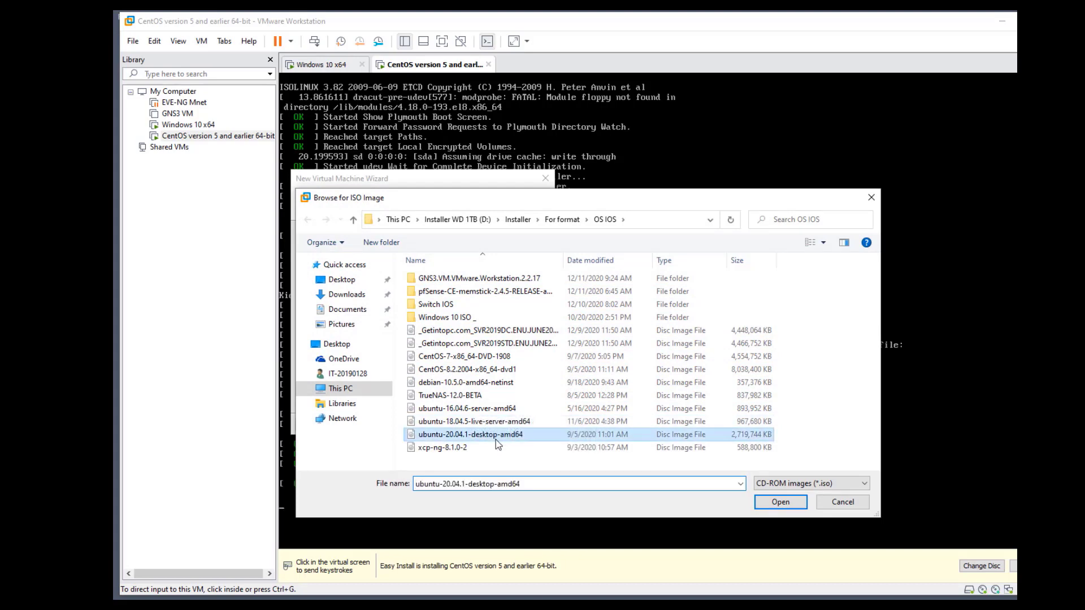
left_click(761, 498)
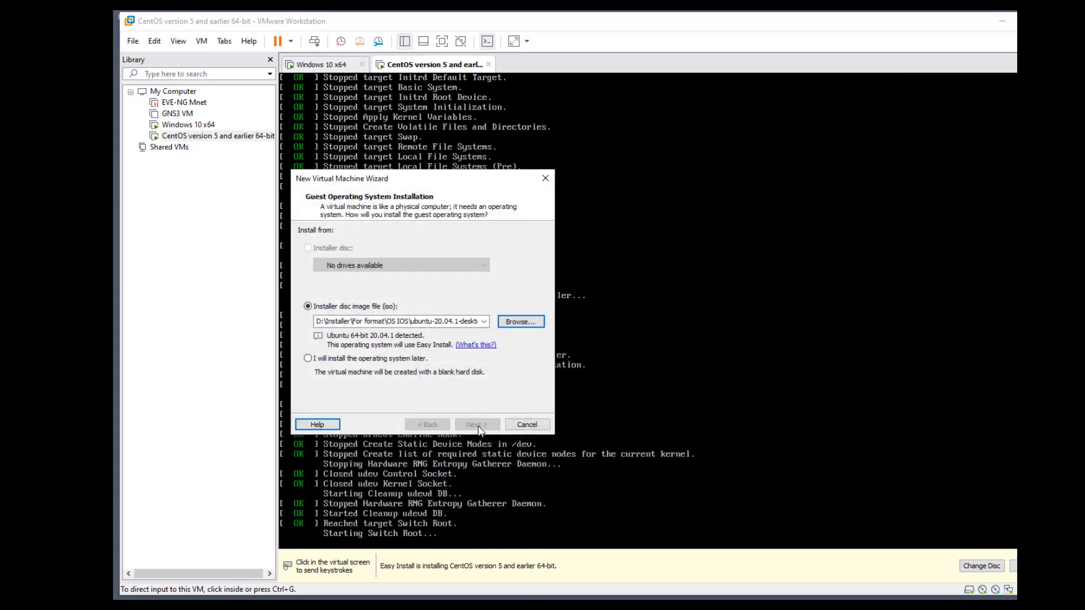
left_click(478, 425)
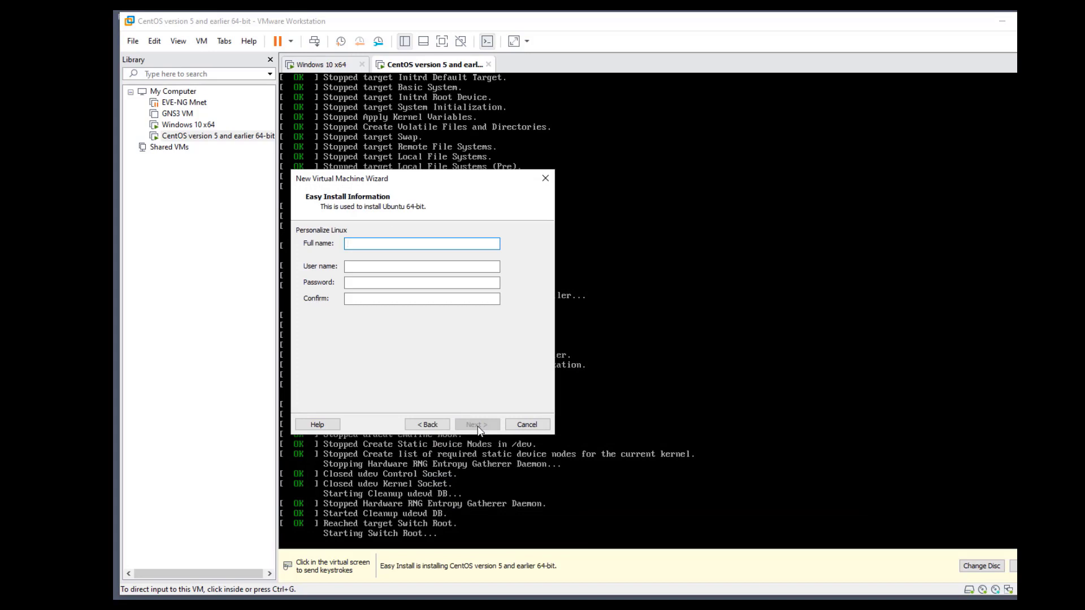
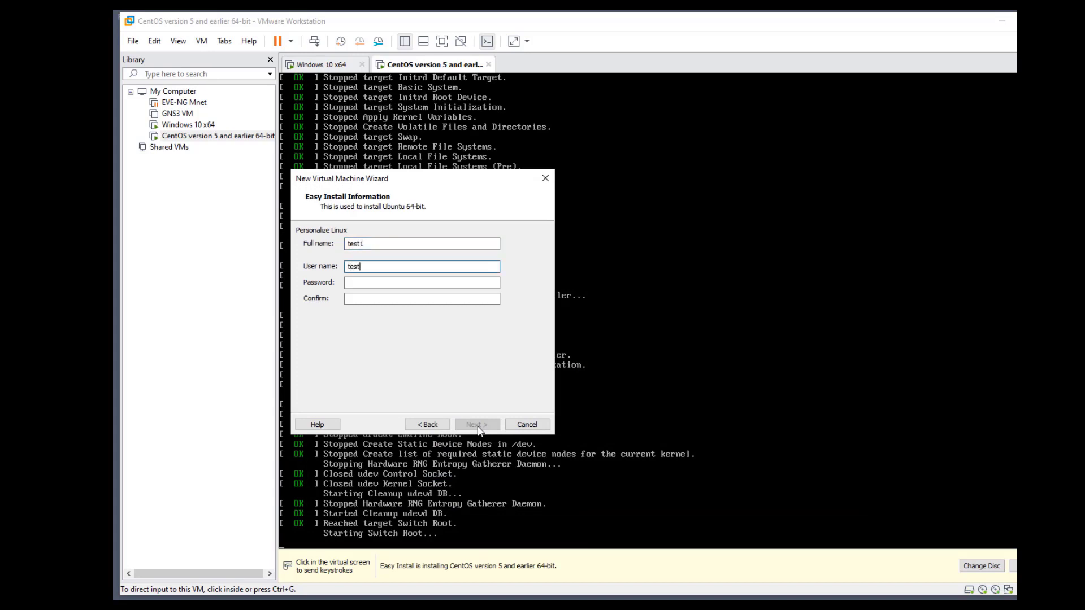
Fill in the Easy Install user name and account password
key("Tab")
key("Tab")
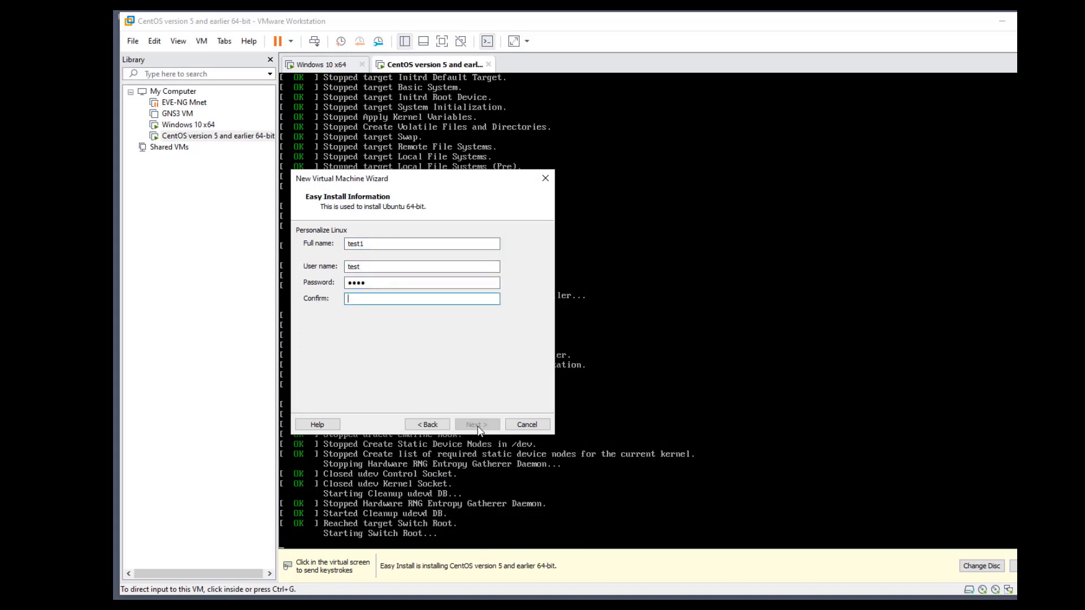
left_click(477, 425)
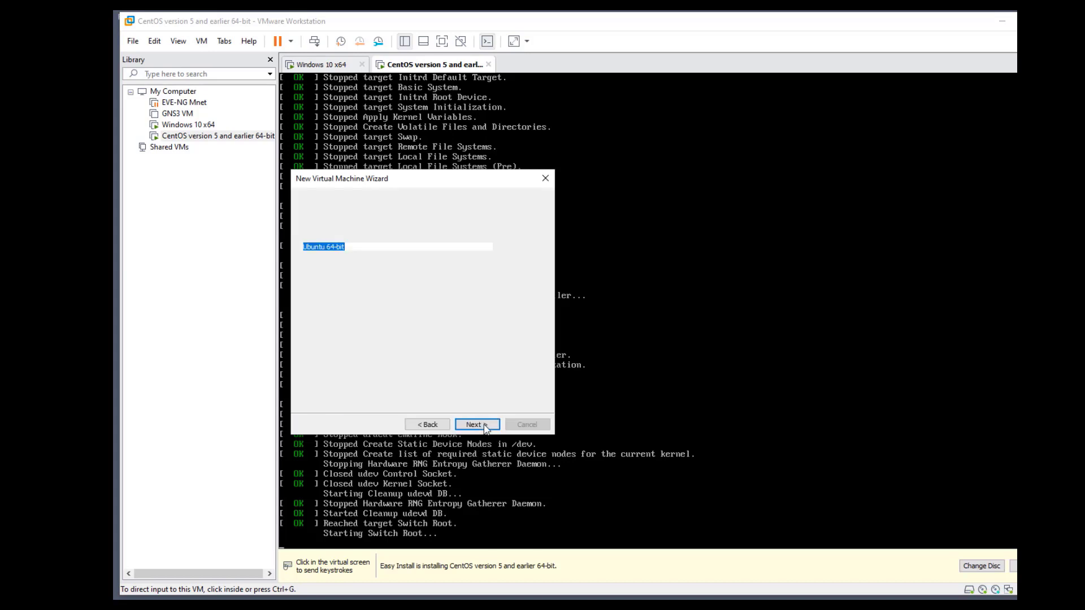
Keep the name Ubuntu 64-bit, 2048 MB memory and a 20 GB single-file disk
left_click(476, 425)
left_click(485, 428)
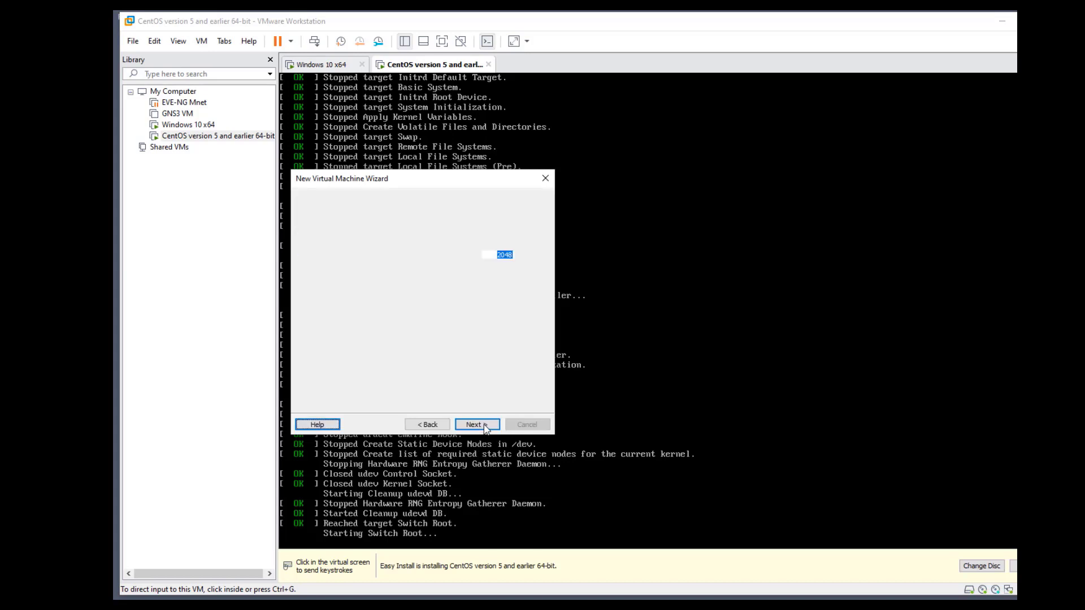
left_click(484, 427)
left_click(484, 428)
left_click(484, 428)
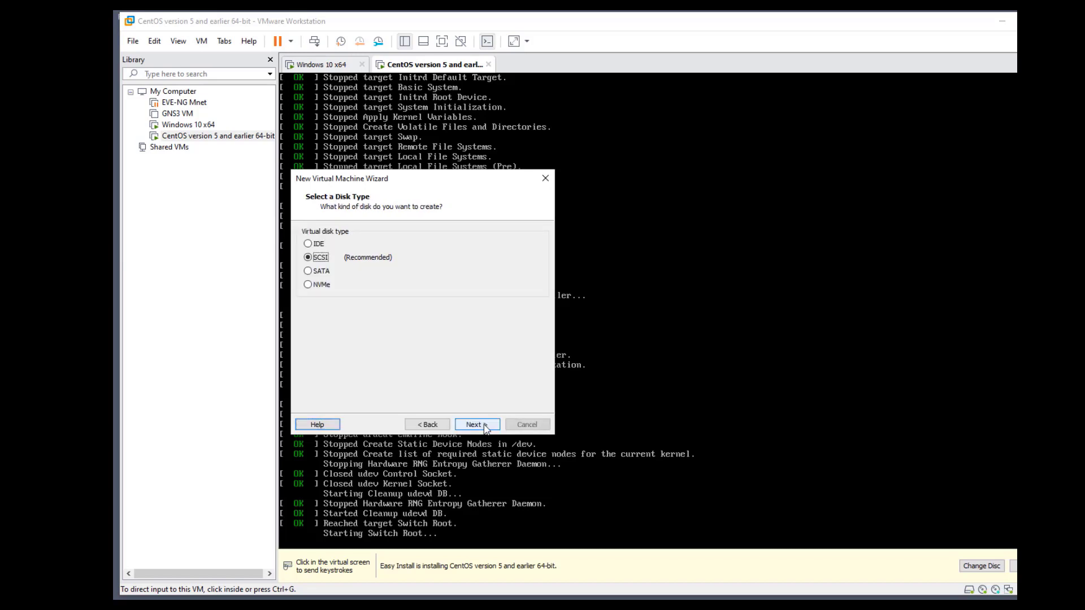
left_click(484, 427)
left_click(485, 428)
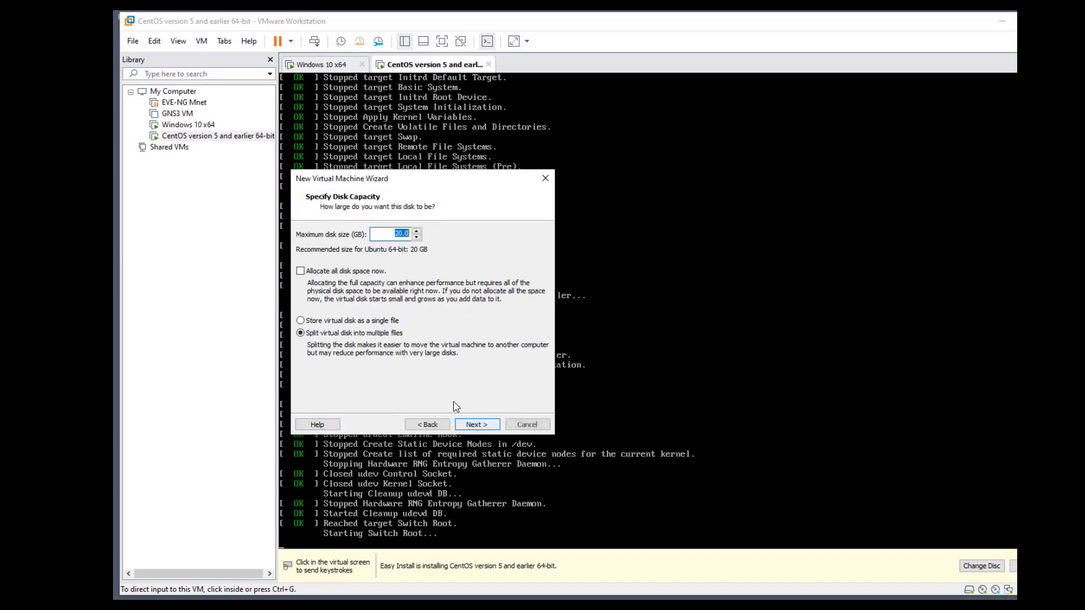
left_click(362, 320)
left_click(481, 425)
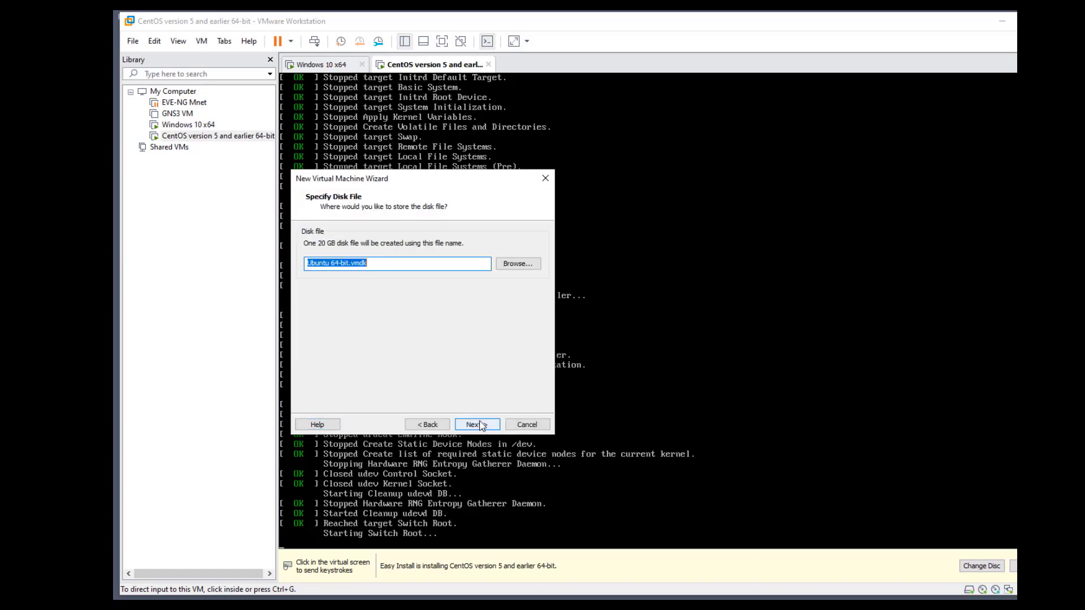
left_click(482, 425)
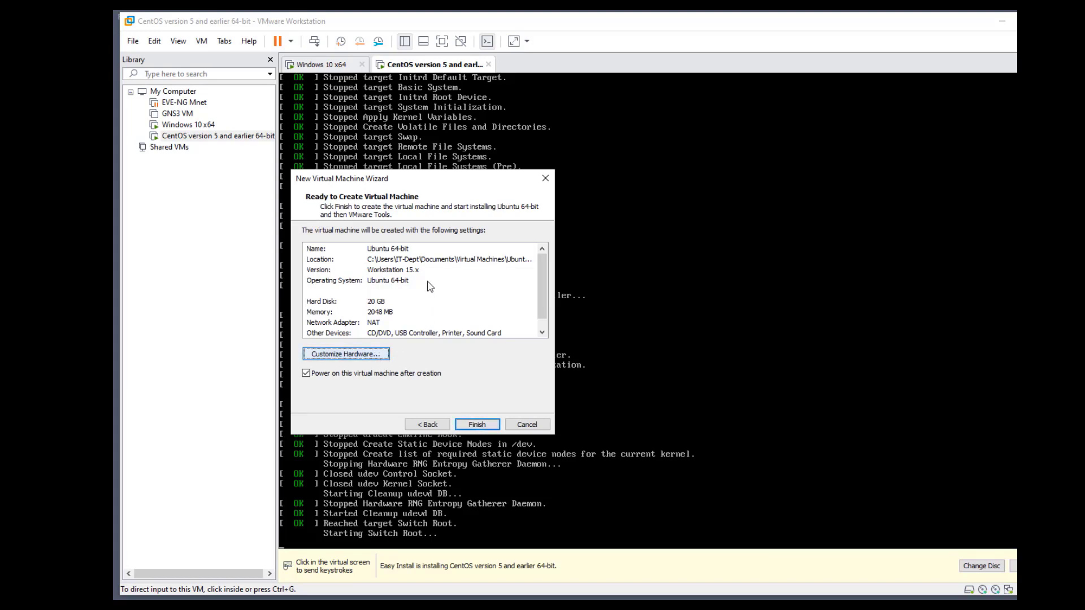
Put the network adapter on host-only VMnet1 and finish creating the Ubuntu VM
key("alt+c")
left_click(257, 179)
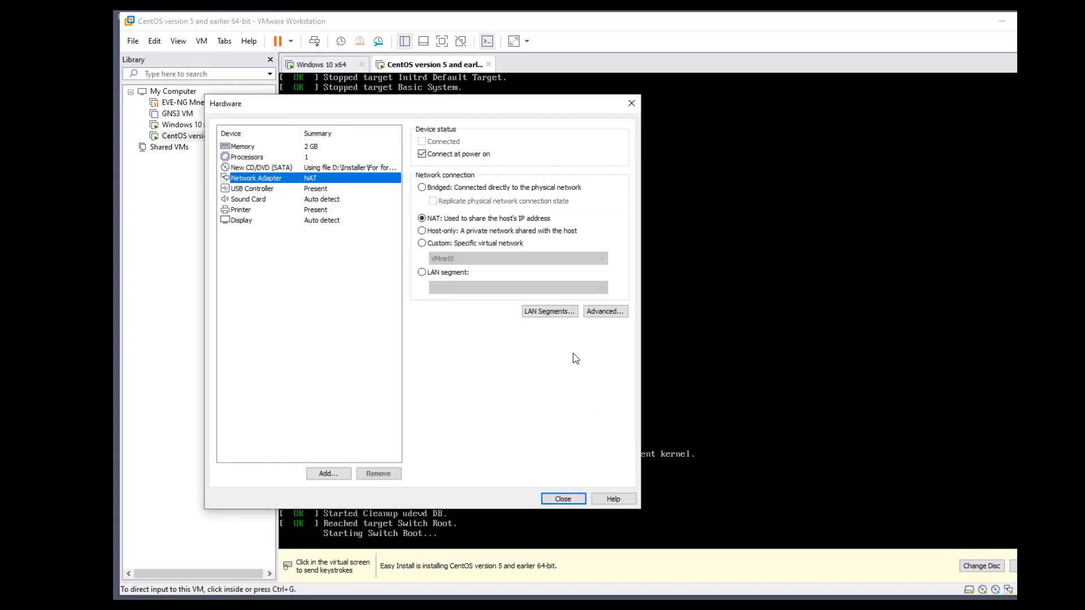
left_click(459, 243)
left_click(456, 259)
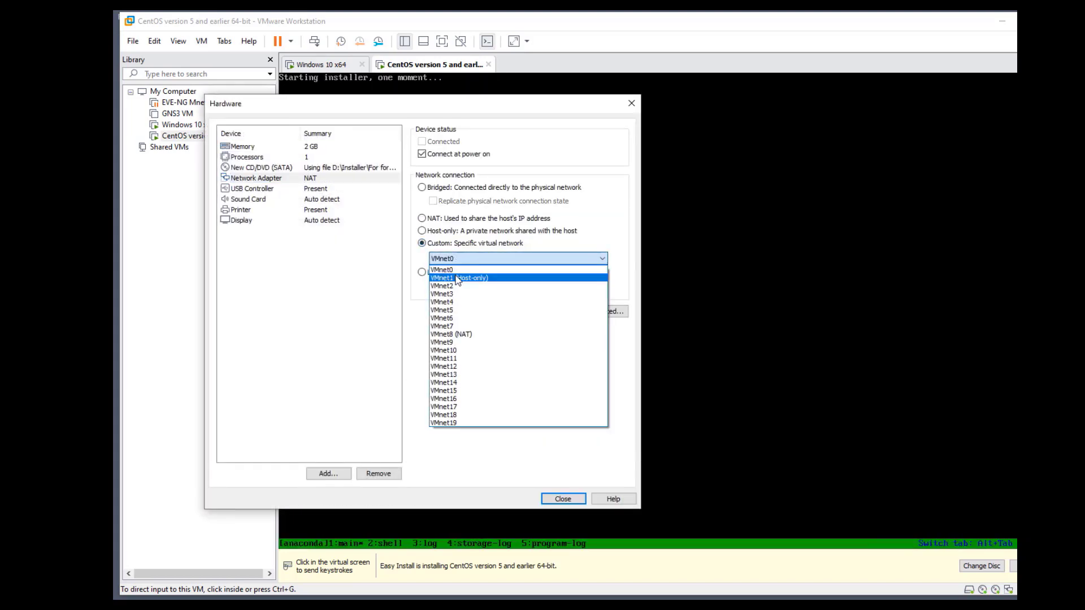
left_click(452, 279)
left_click(561, 498)
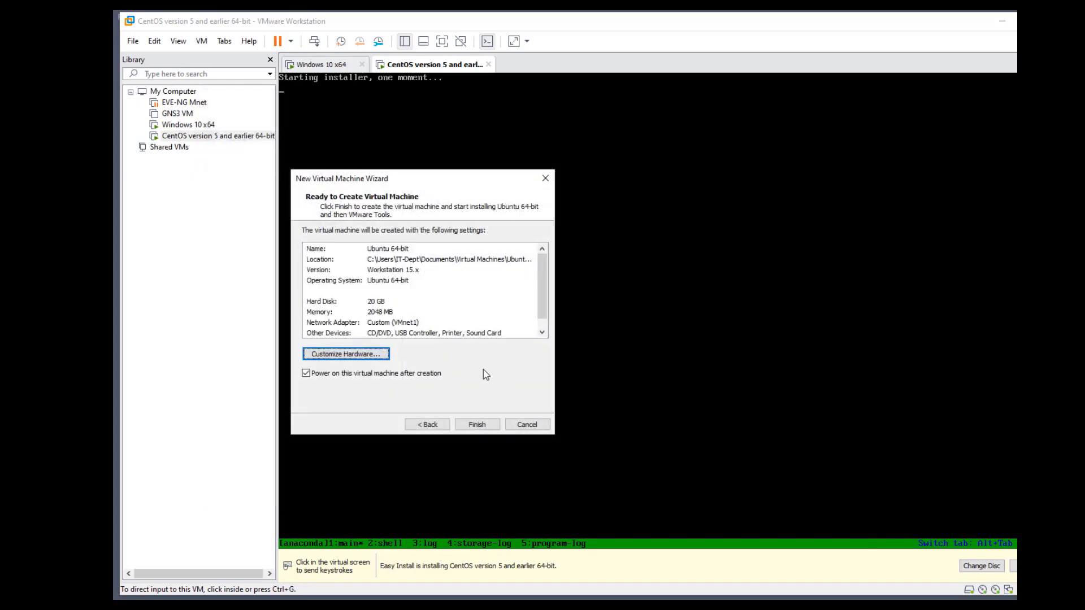
left_click(478, 425)
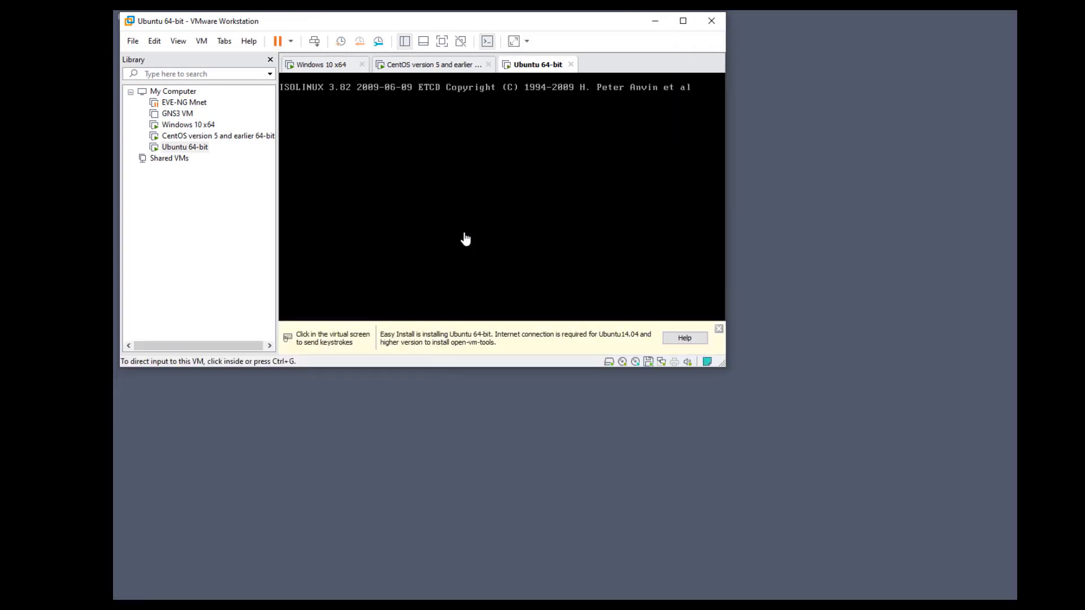
Drag the VMware window taller and wider to give the Ubuntu console more room
left_click_drag(460, 367, 471, 590)
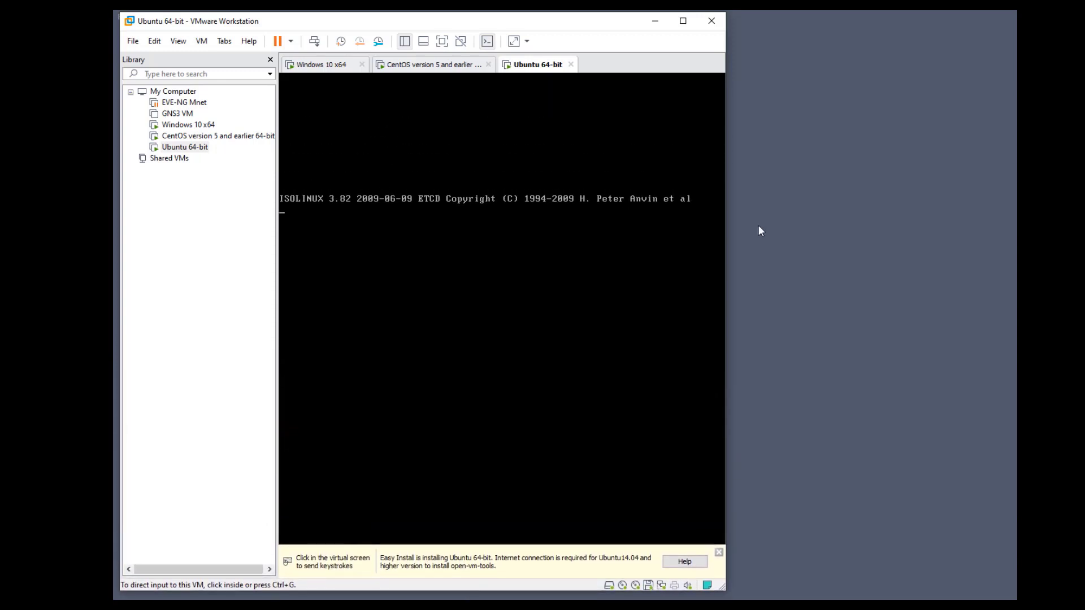
left_click_drag(729, 240, 1017, 240)
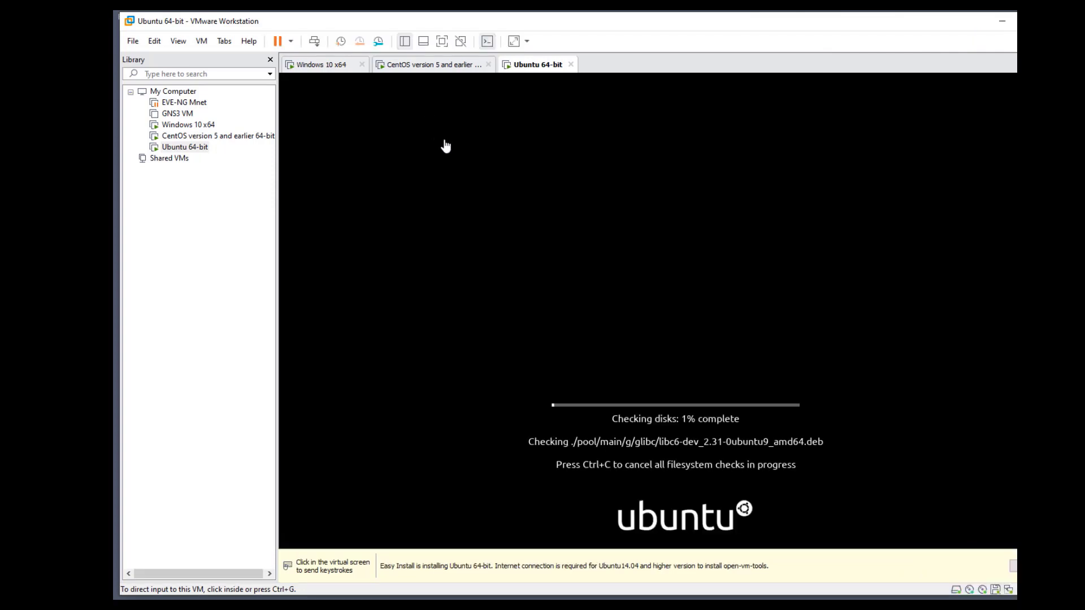
Switch the CentOS installer to its shell to check network interfaces, then close its tab
left_click(422, 66)
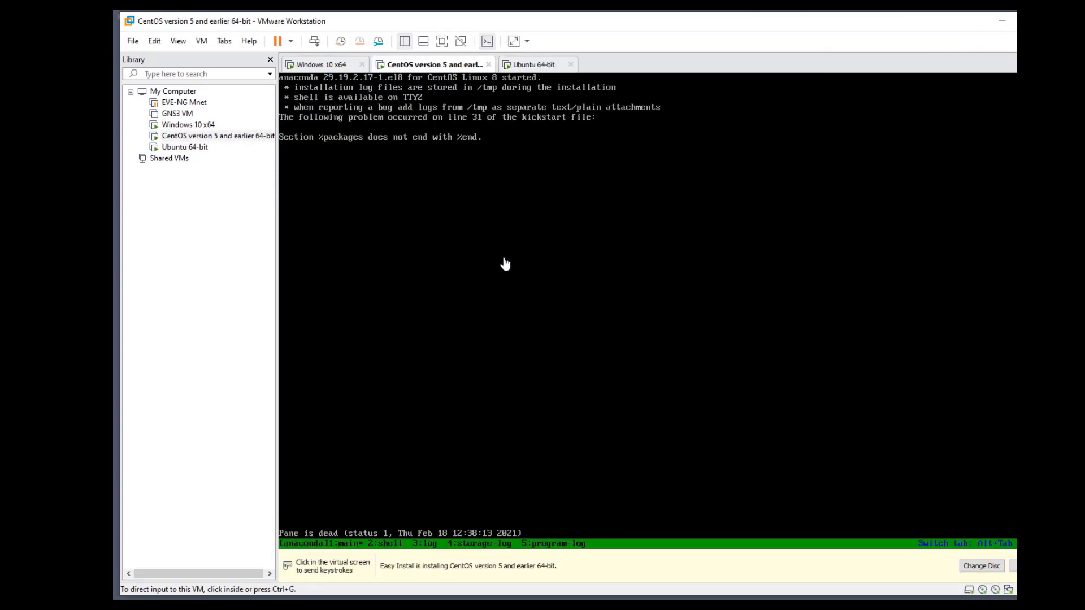
left_click(445, 196)
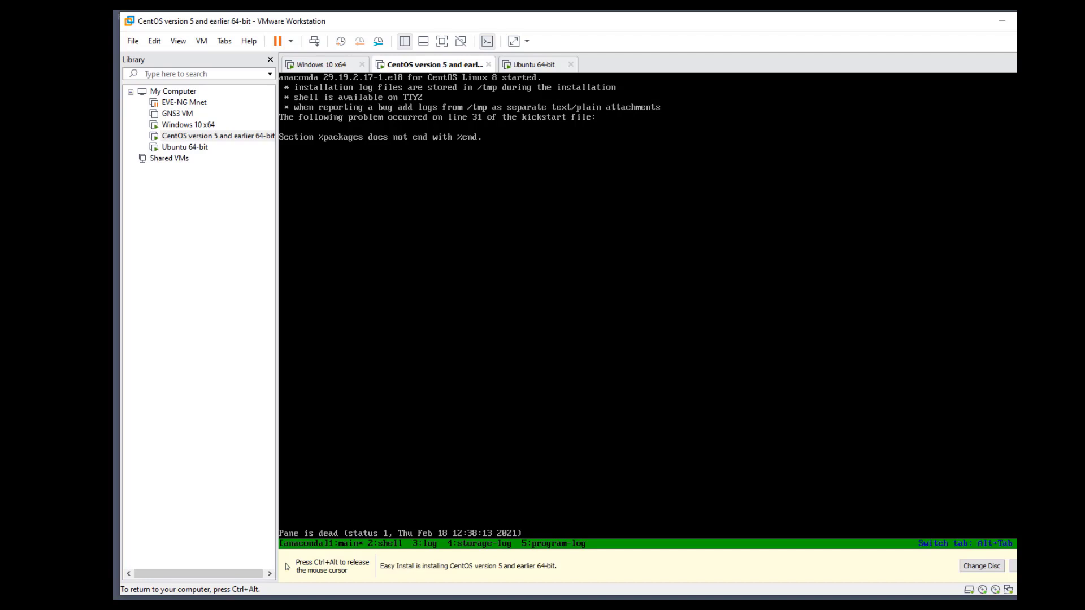
key("alt+Tab")
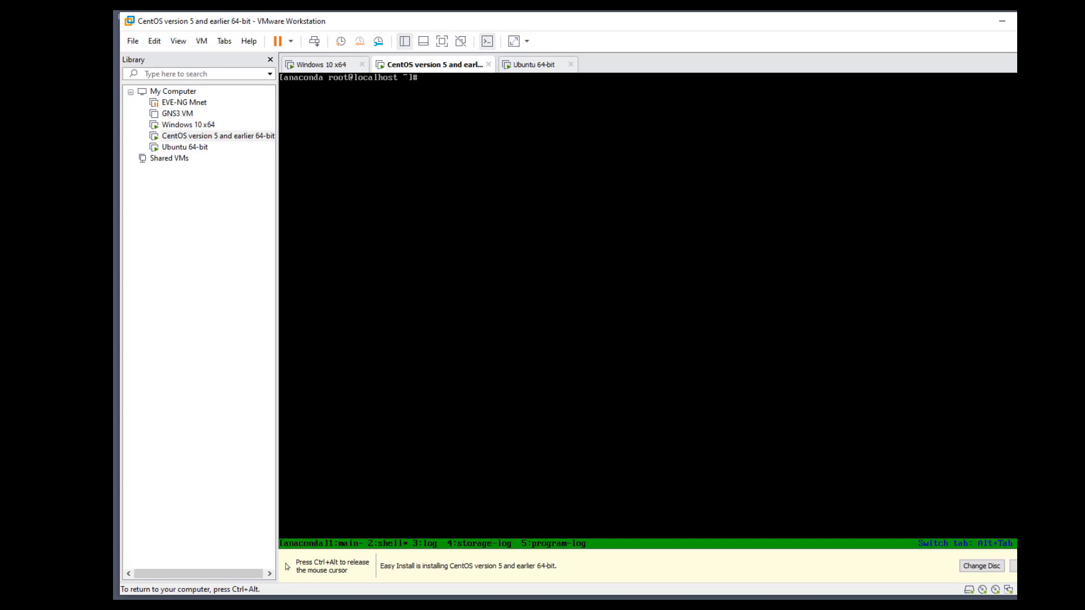
key("Return")
key("Return")
key("Return")
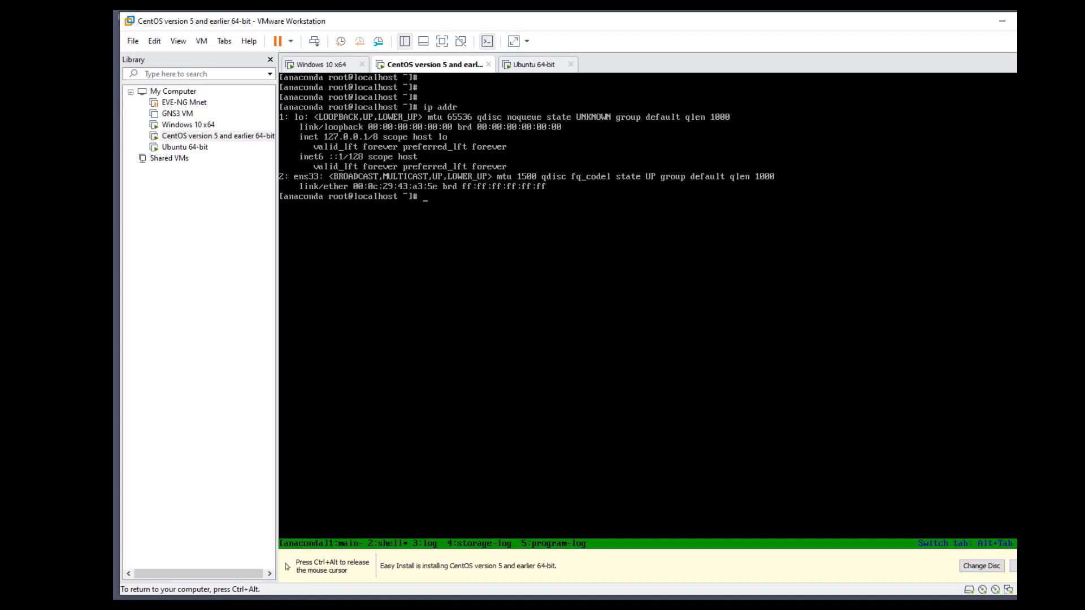
key("ctrl+alt")
left_click(488, 64)
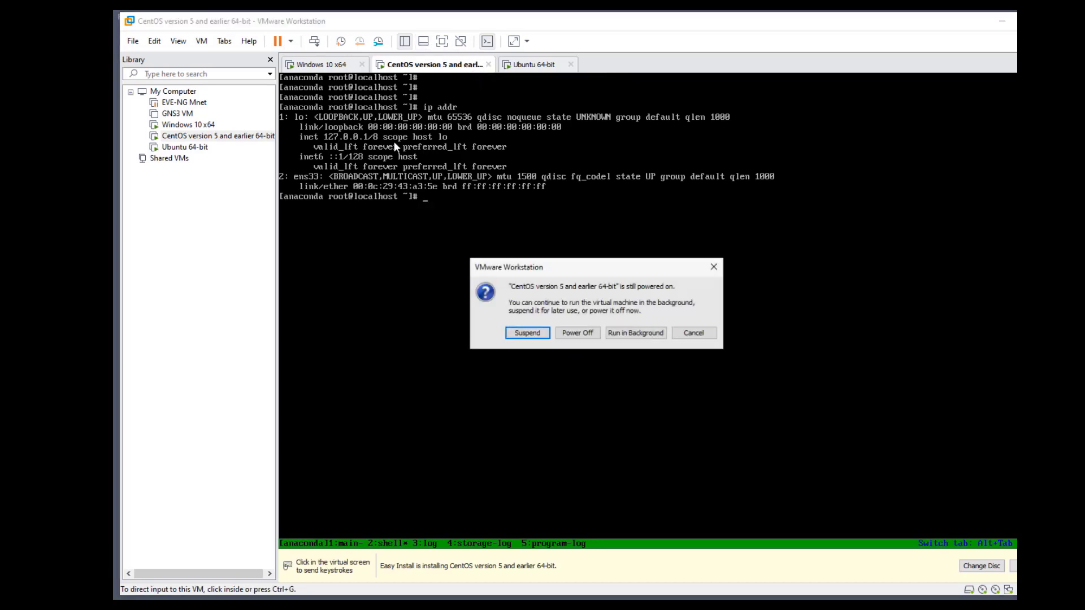
Power off the old CentOS VM and start a new VM from CentOS-7-x86_64-DVD-1908
left_click(582, 334)
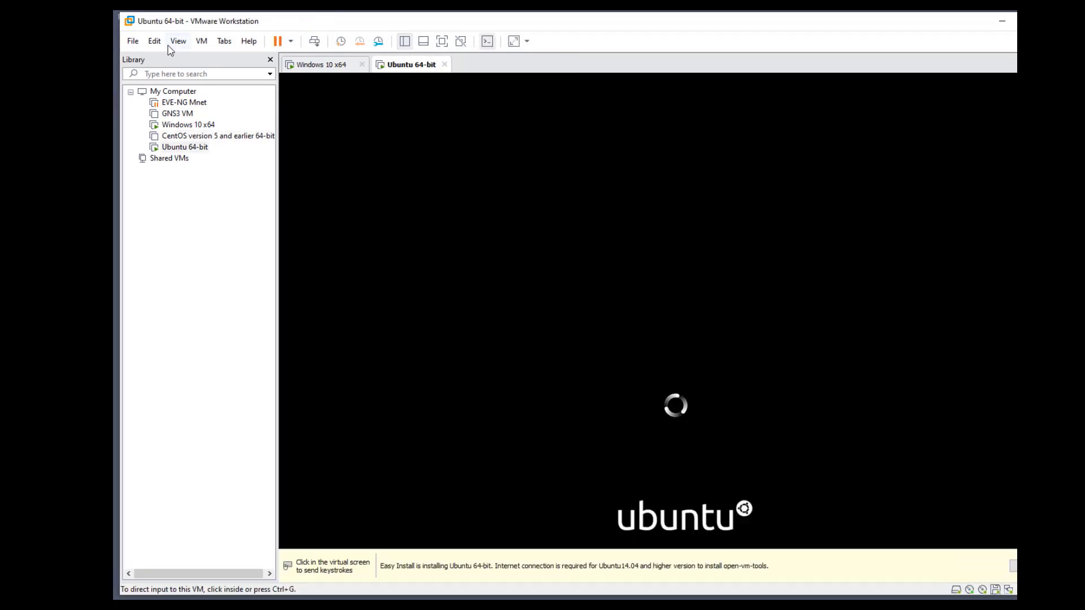
left_click(156, 43)
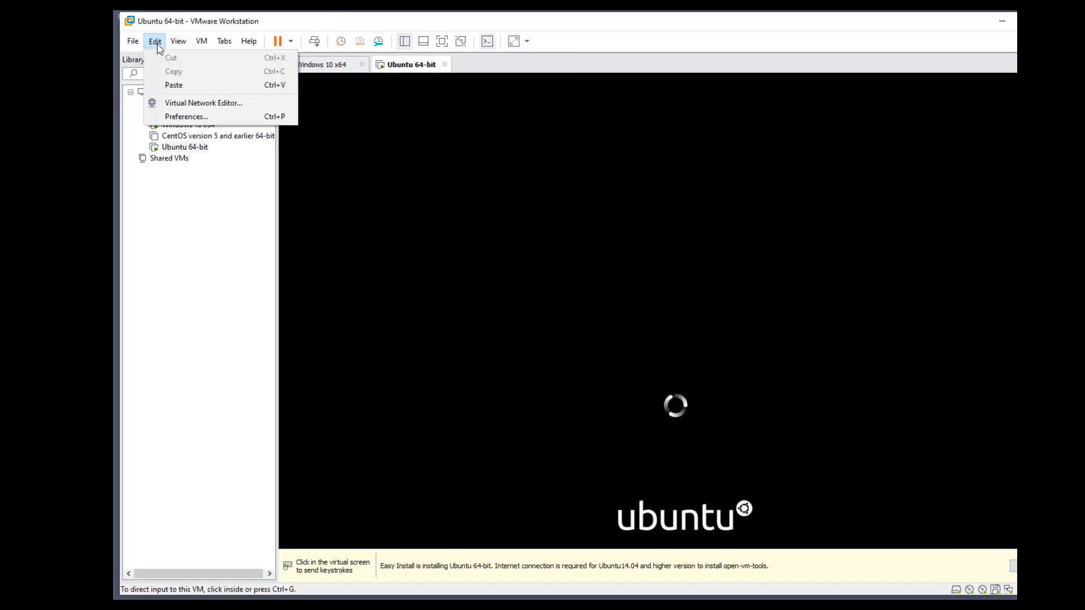
mouse_move(136, 50)
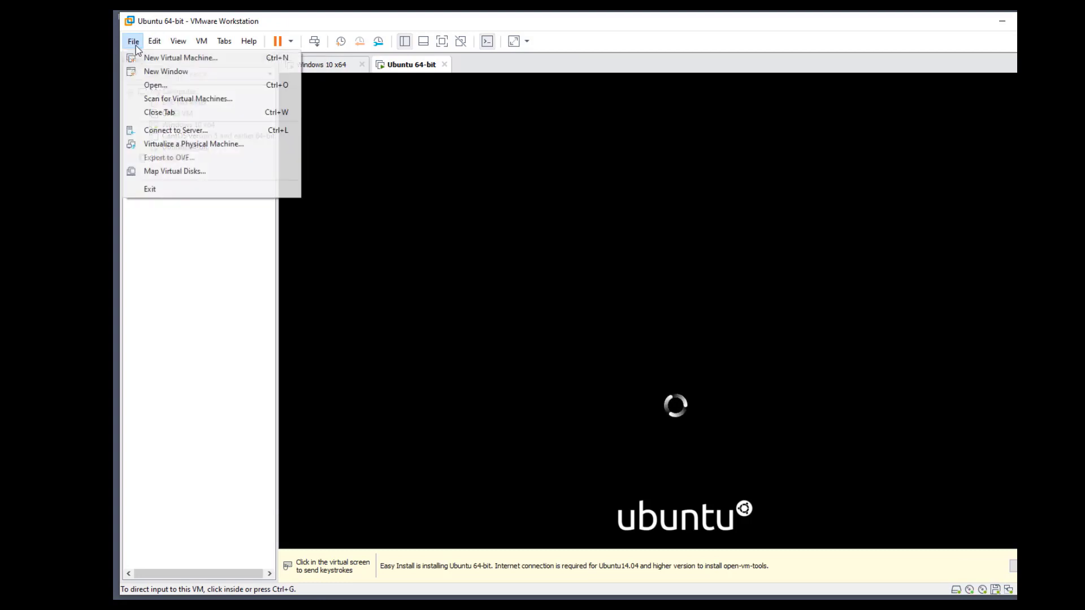
left_click(170, 58)
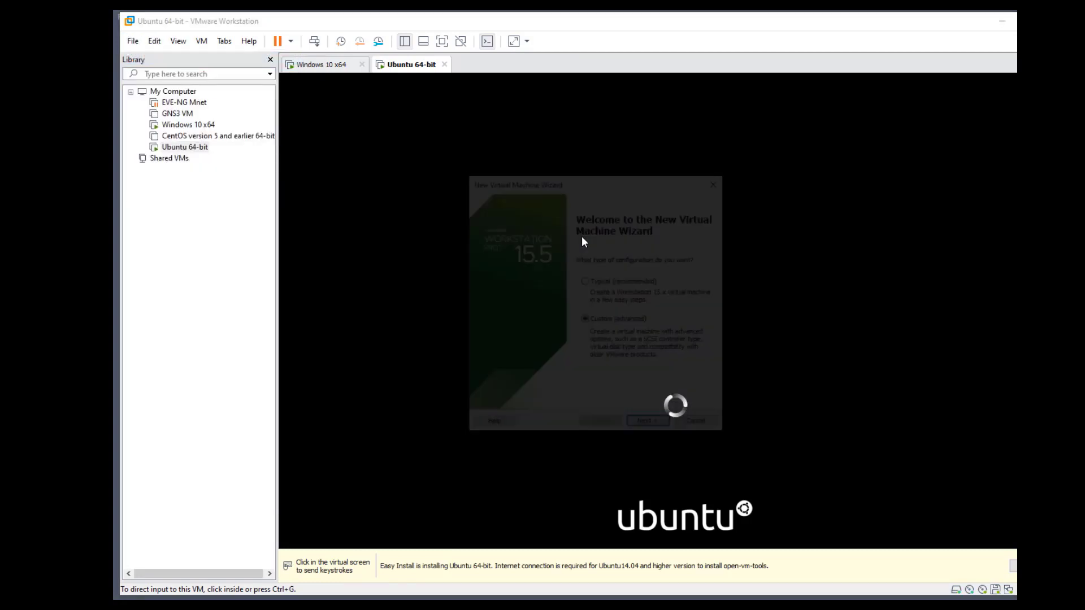
left_click(653, 430)
left_click(653, 430)
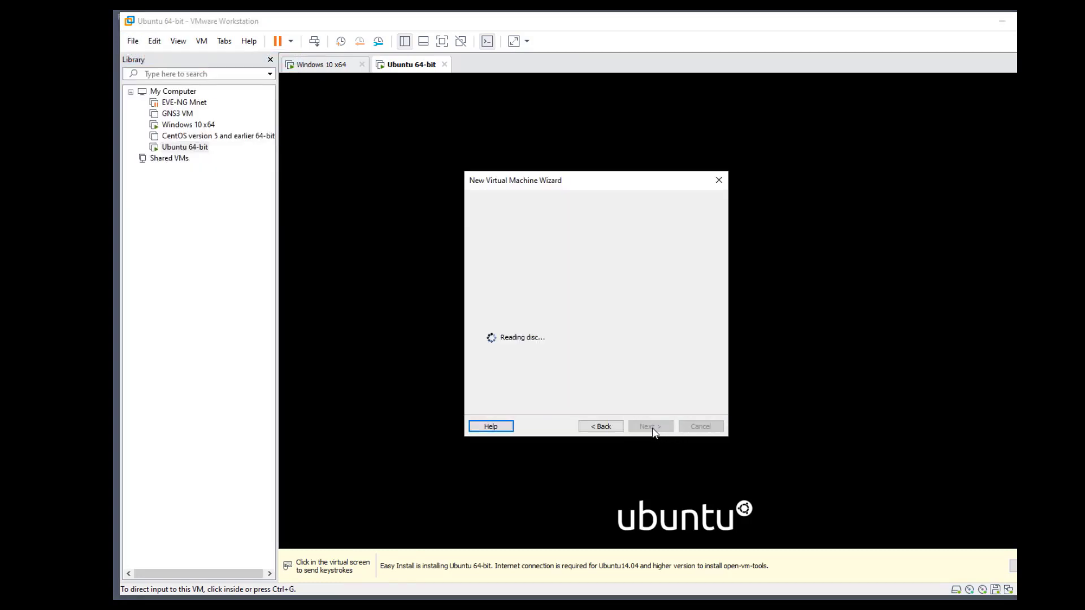
left_click(691, 323)
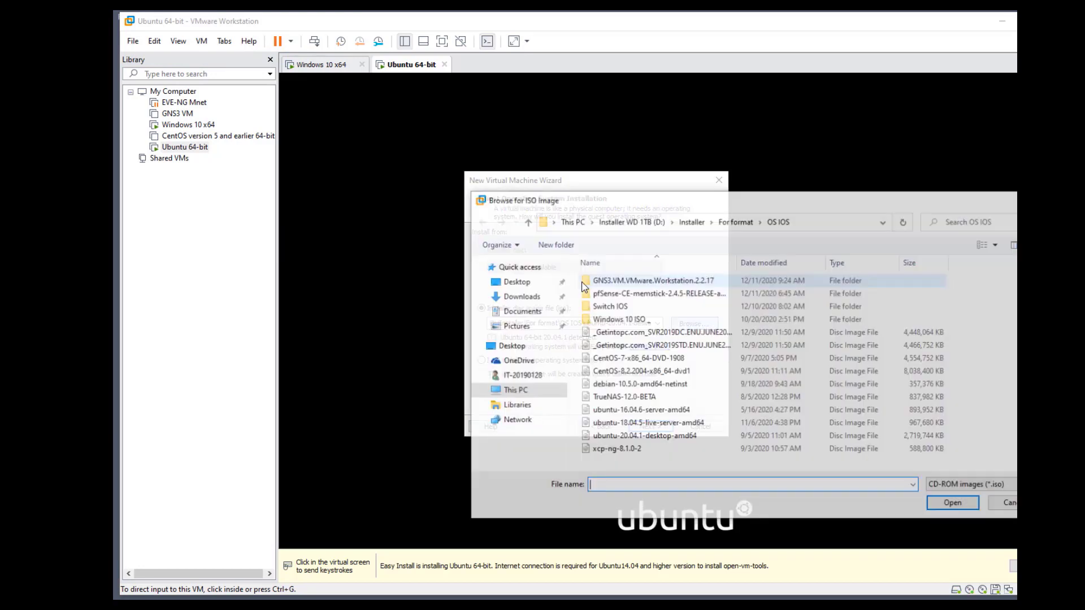
left_click(677, 361)
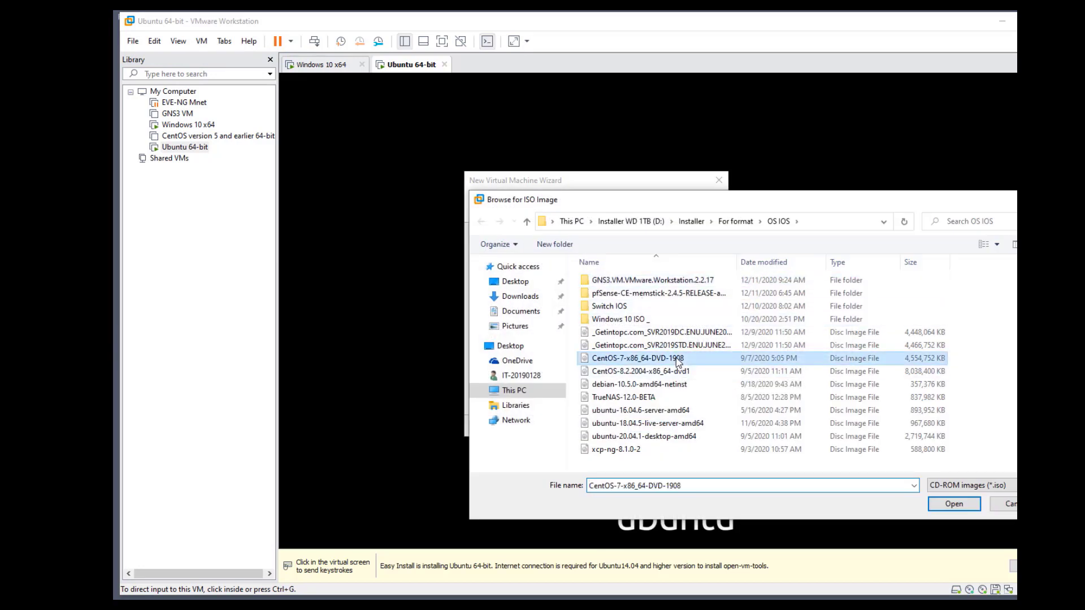
left_click(941, 505)
Keep the name CentOS 7 64-bit, one processor, default memory and a 20 GB single-file disk
left_click(656, 427)
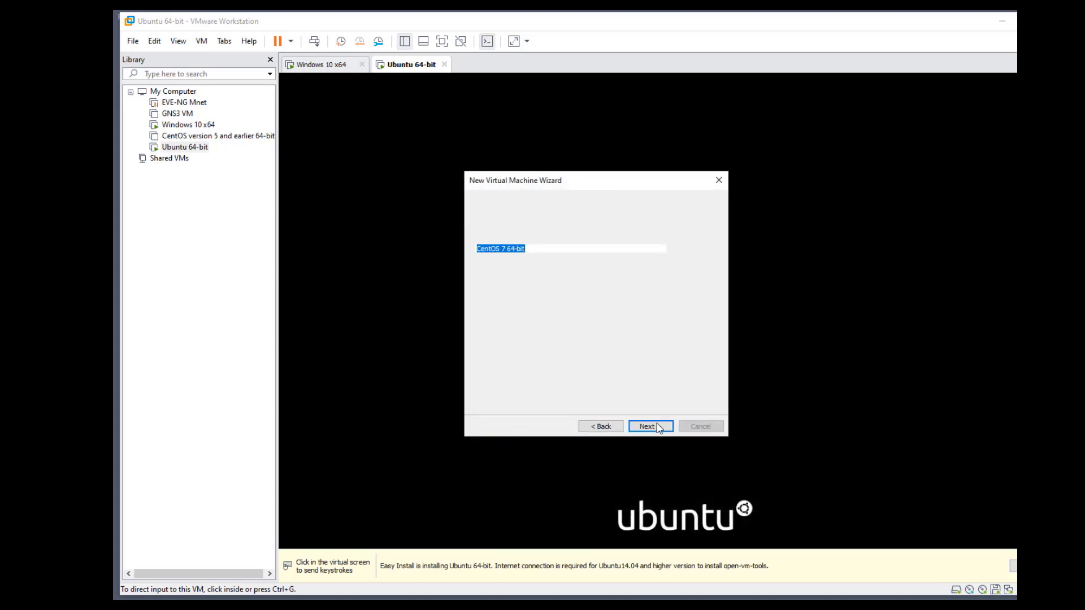
left_click(657, 425)
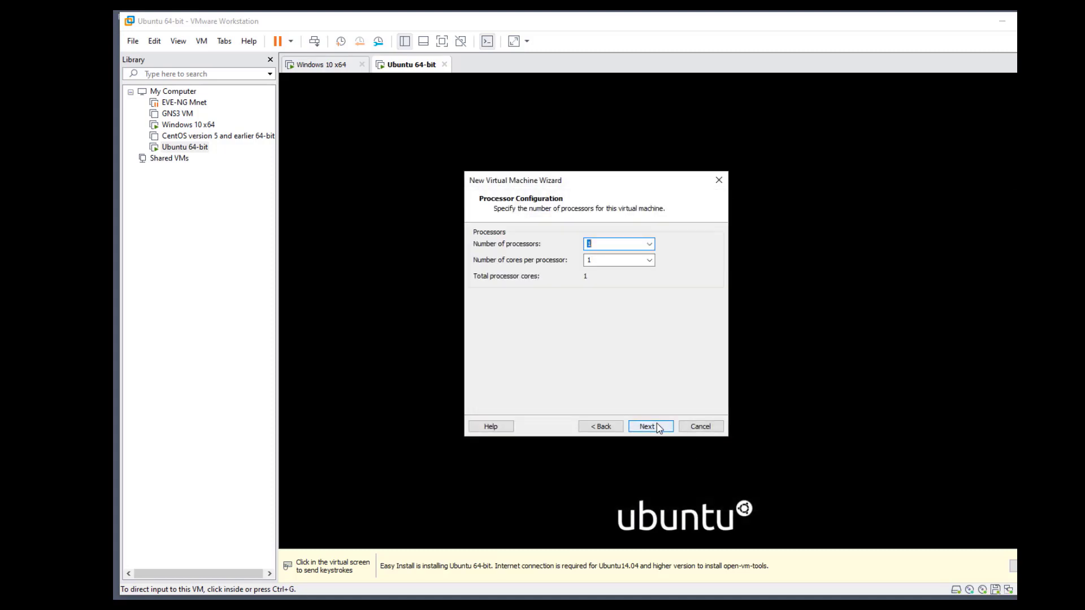
left_click(656, 425)
left_click(657, 425)
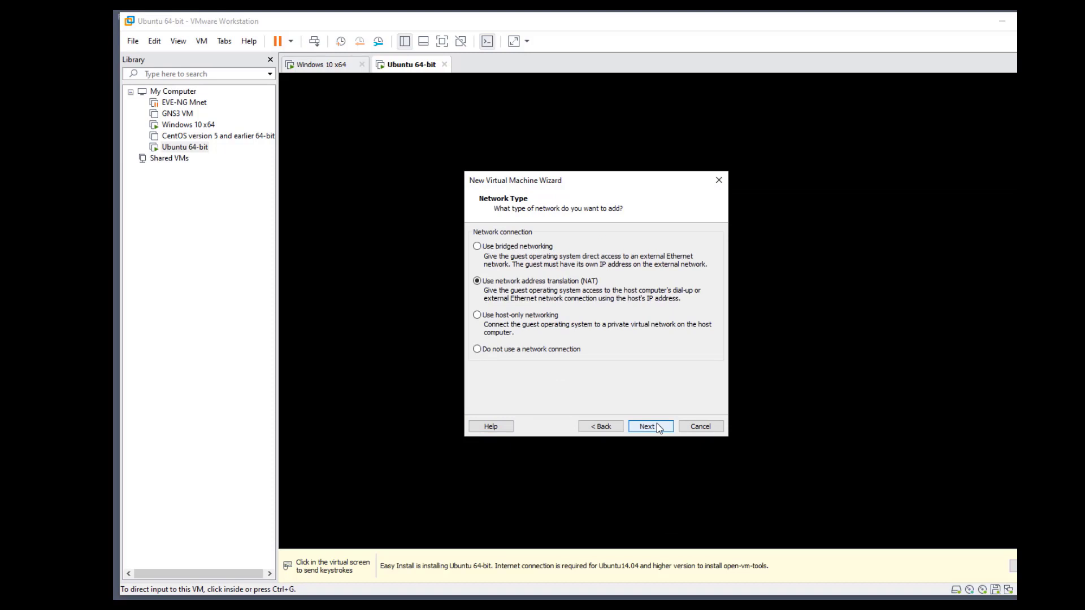
left_click(657, 425)
left_click(656, 425)
left_click(657, 425)
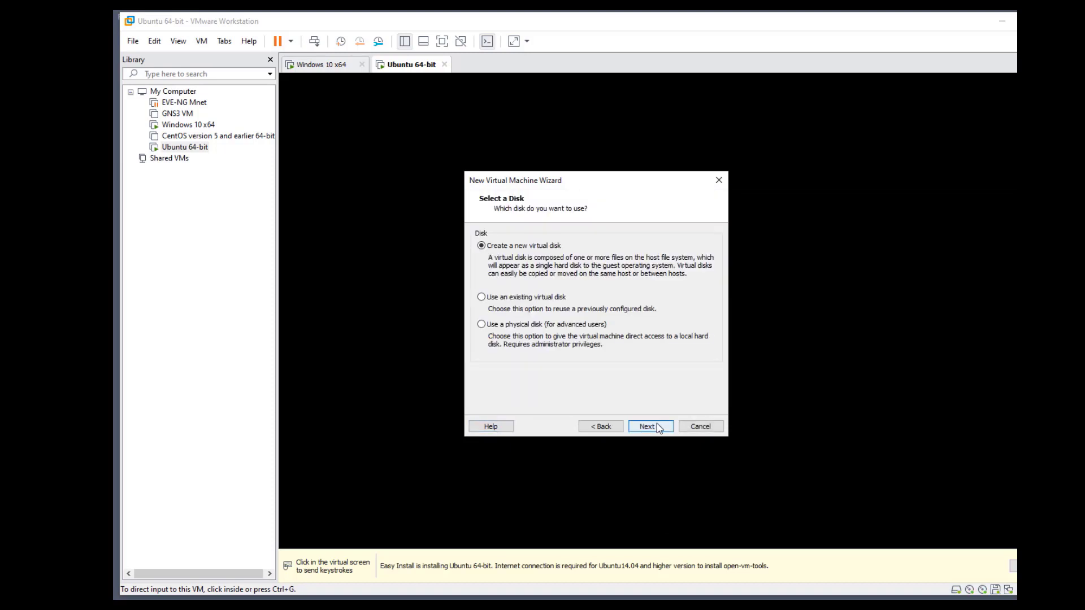
left_click(657, 425)
left_click(518, 323)
left_click(657, 427)
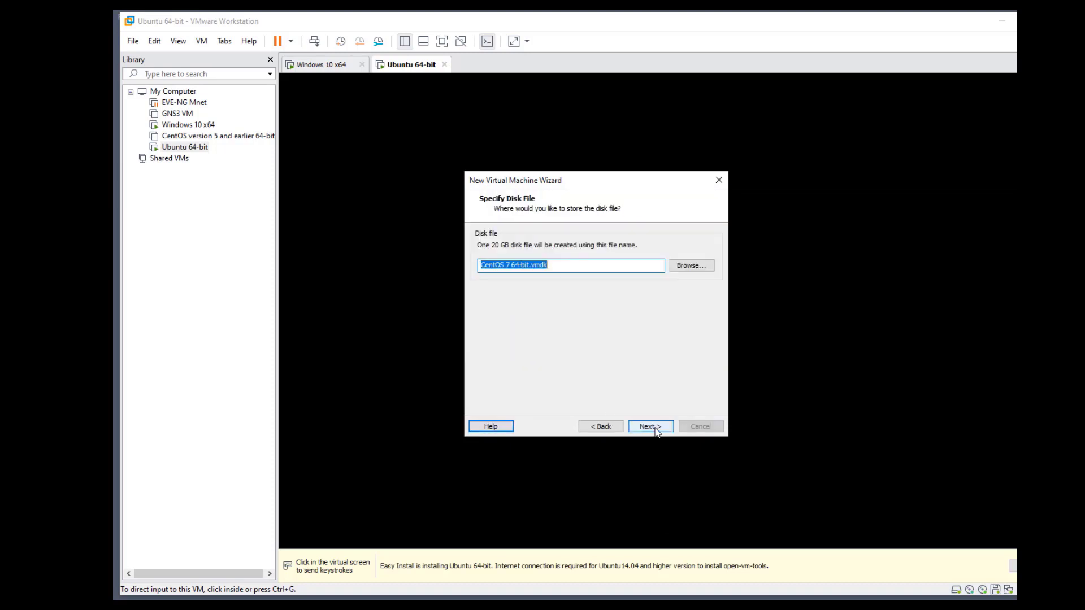
left_click(656, 427)
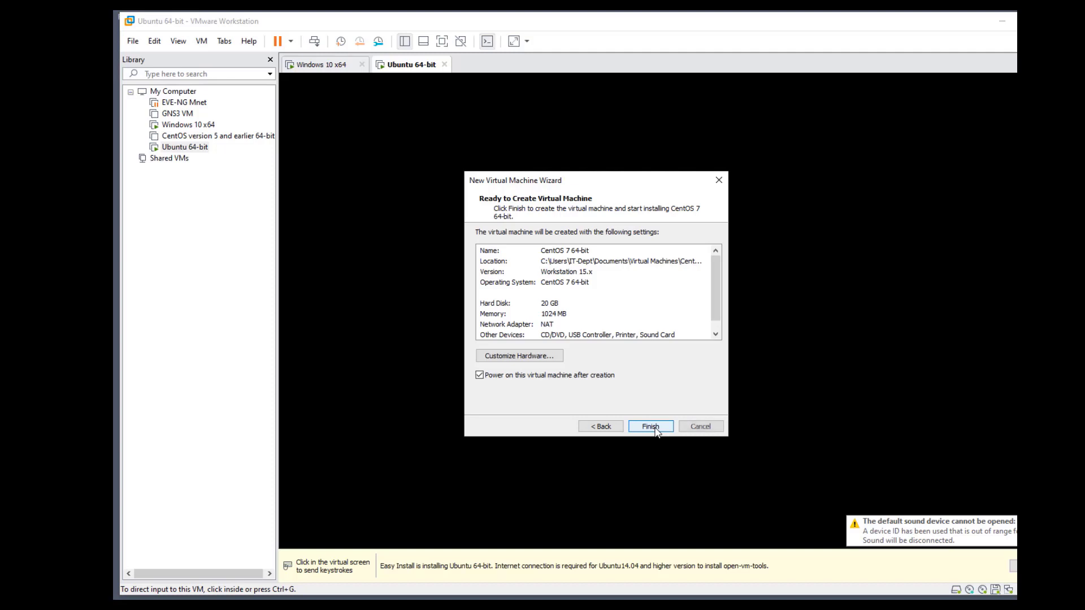
Set the network adapter to Custom VMnet1 (host-only) in the hardware settings
left_click(519, 355)
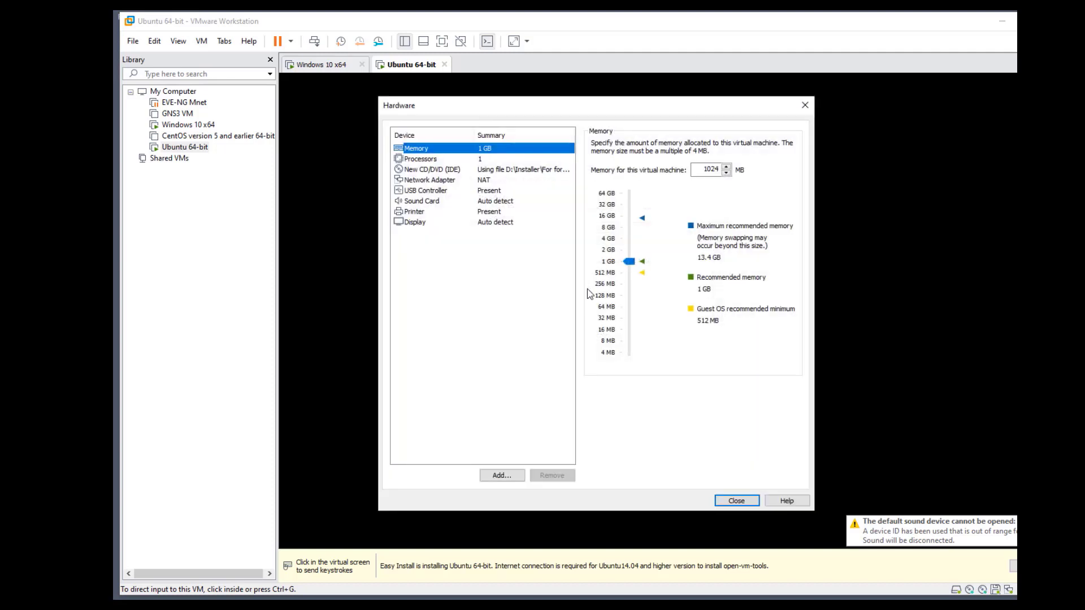
left_click(434, 180)
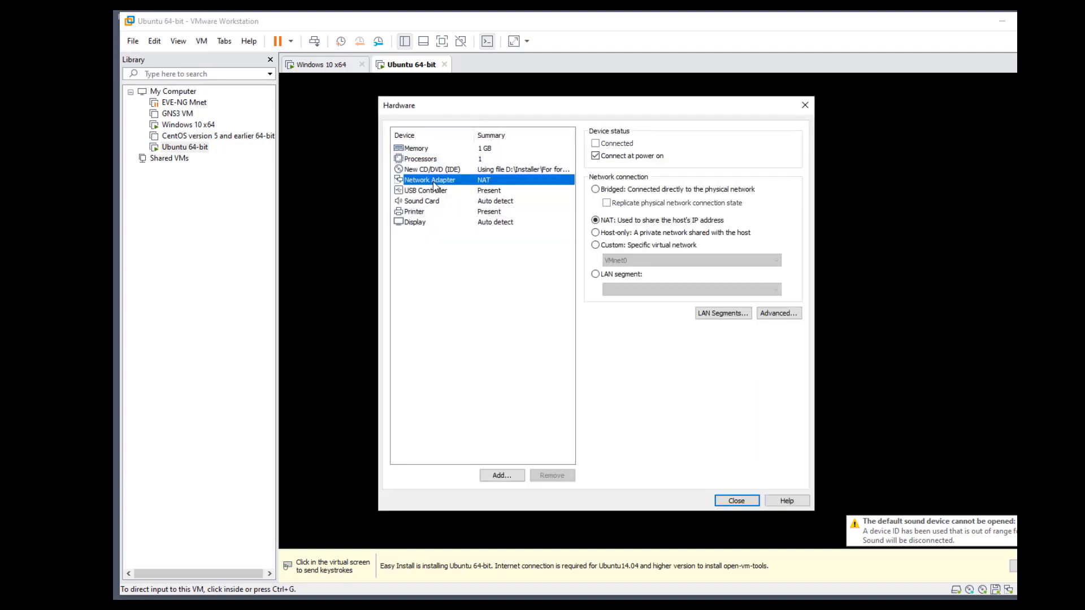
left_click(597, 247)
left_click(632, 259)
left_click(650, 278)
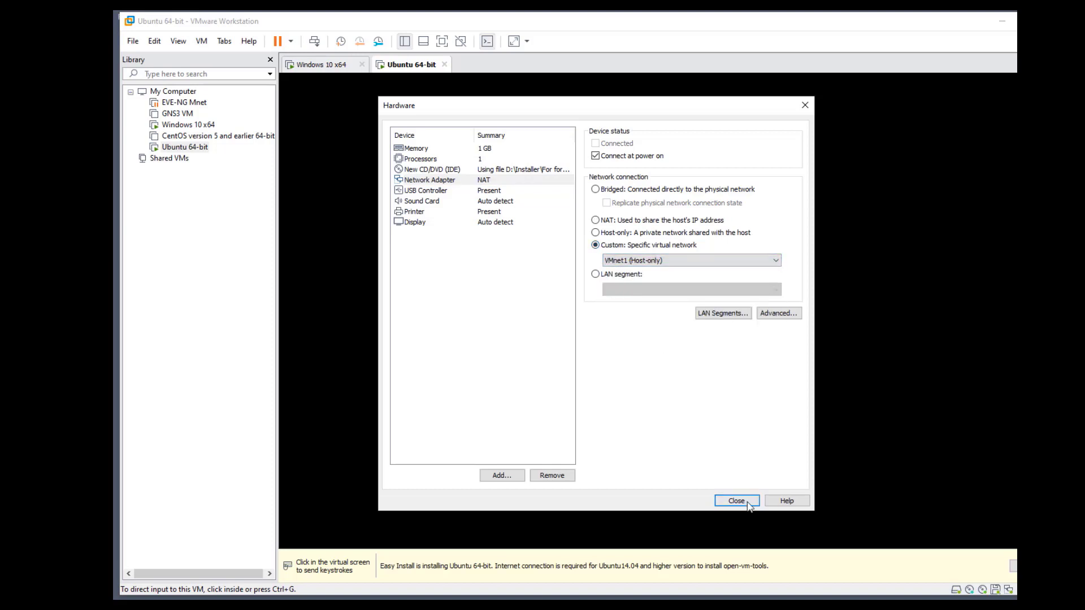
left_click(737, 501)
Create and power on the CentOS 7 VM, then boot Install CentOS 7 from its menu
left_click(651, 429)
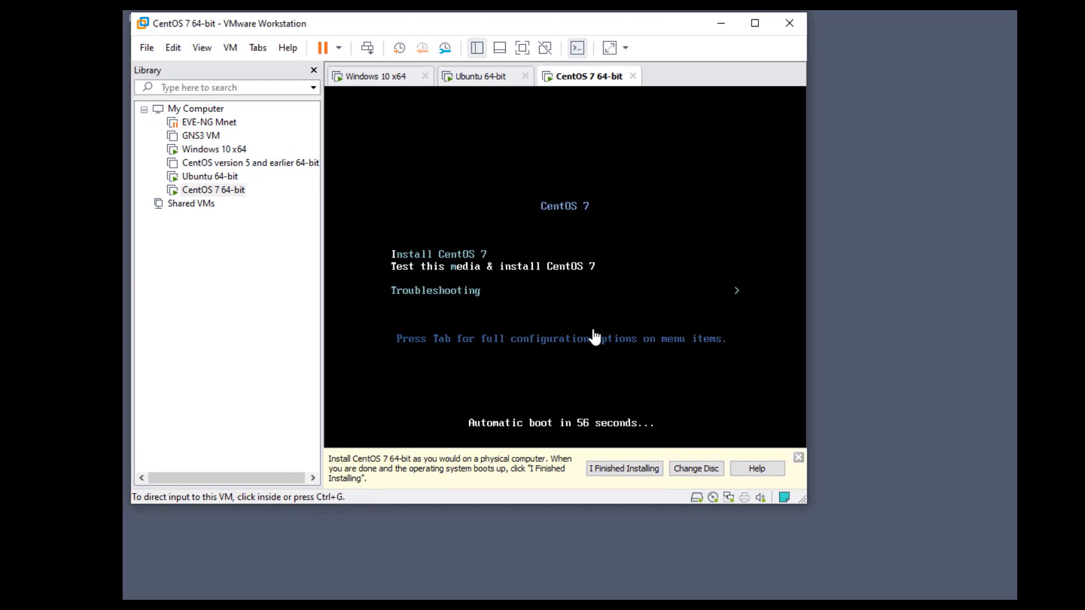
left_click(633, 290)
key("Up")
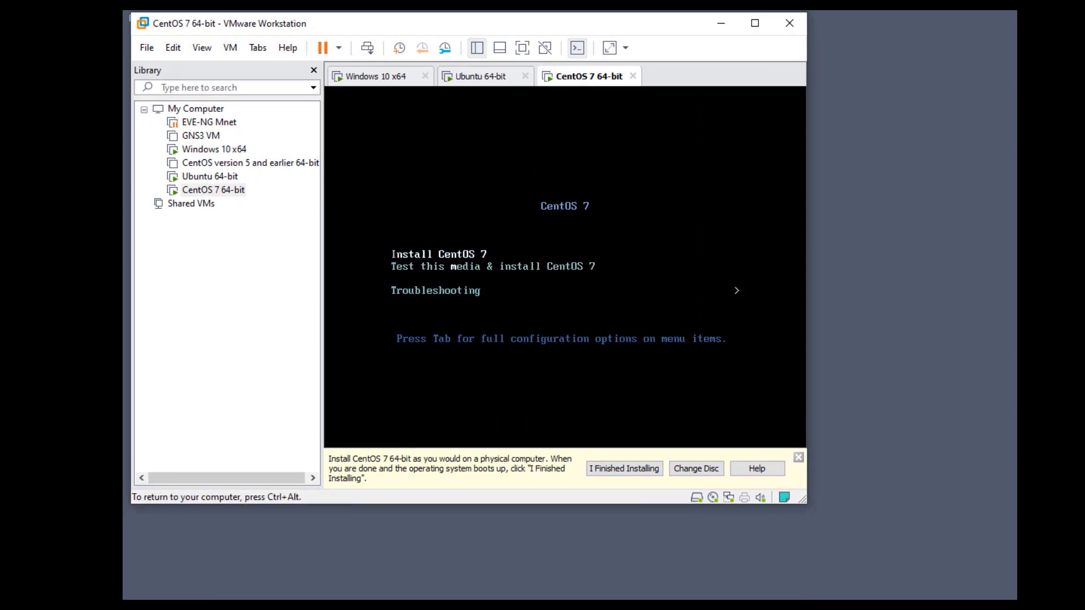
key("Down")
key("Down")
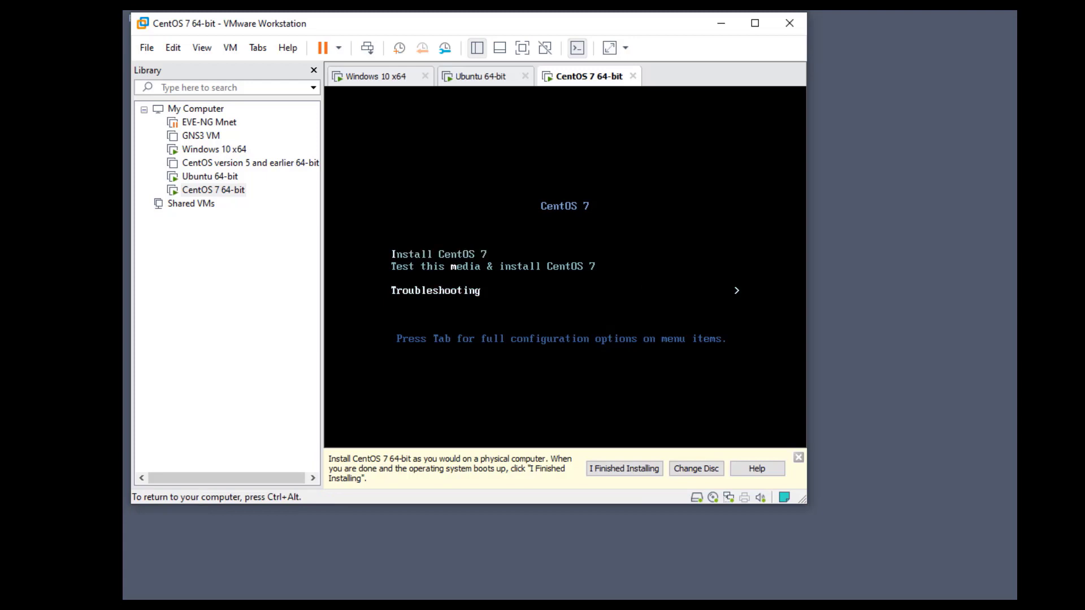
key("Up")
key("Up")
key("Return")
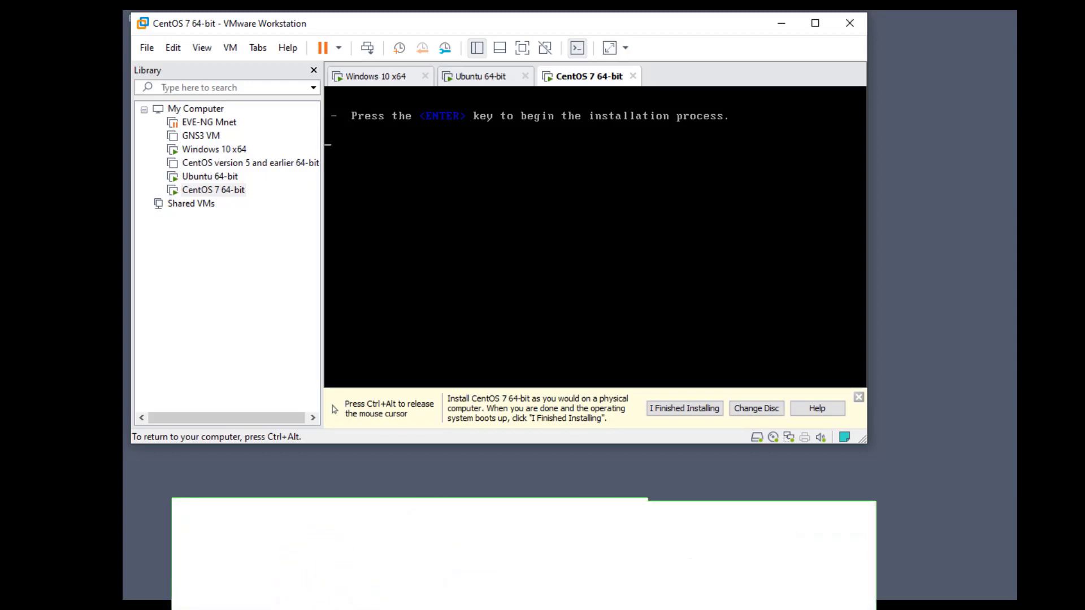
Release keyboard and mouse from the CentOS VM while its installer boots
key("ctrl+alt")
key("ctrl+g")
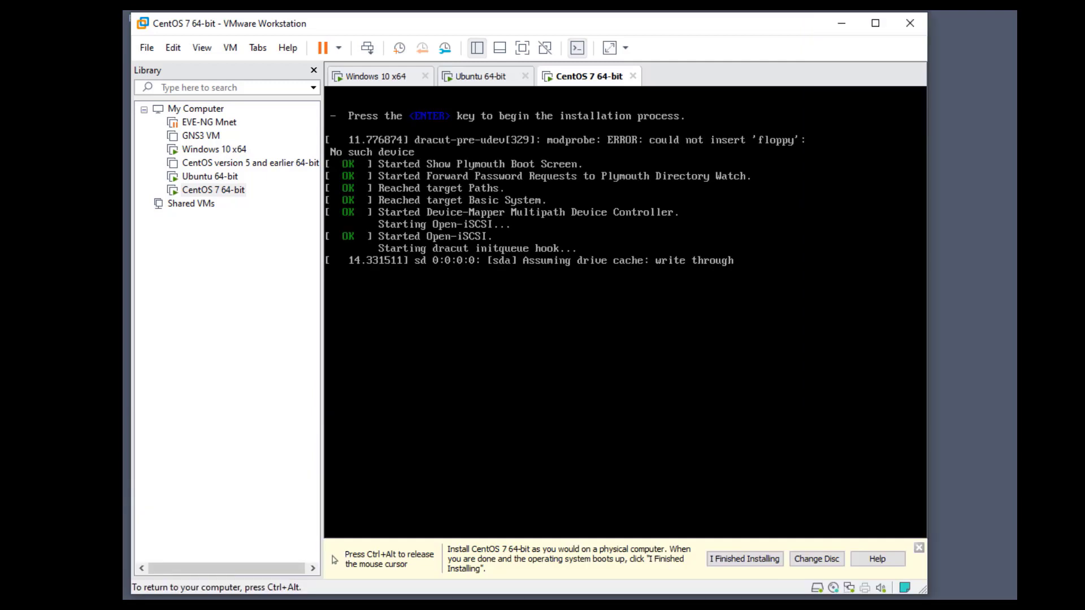
key("ctrl+alt")
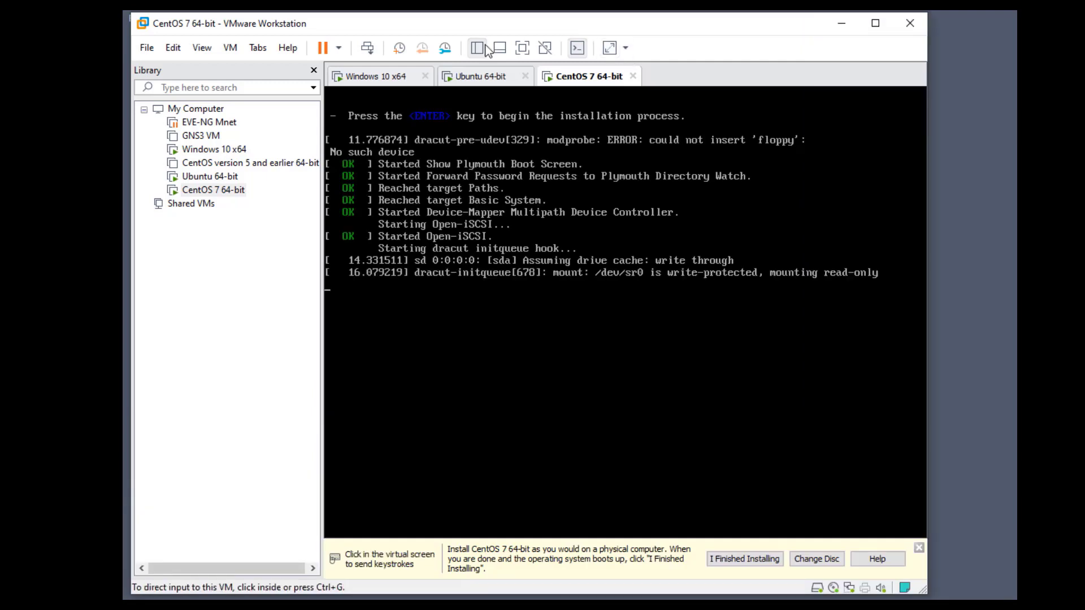
left_click(481, 76)
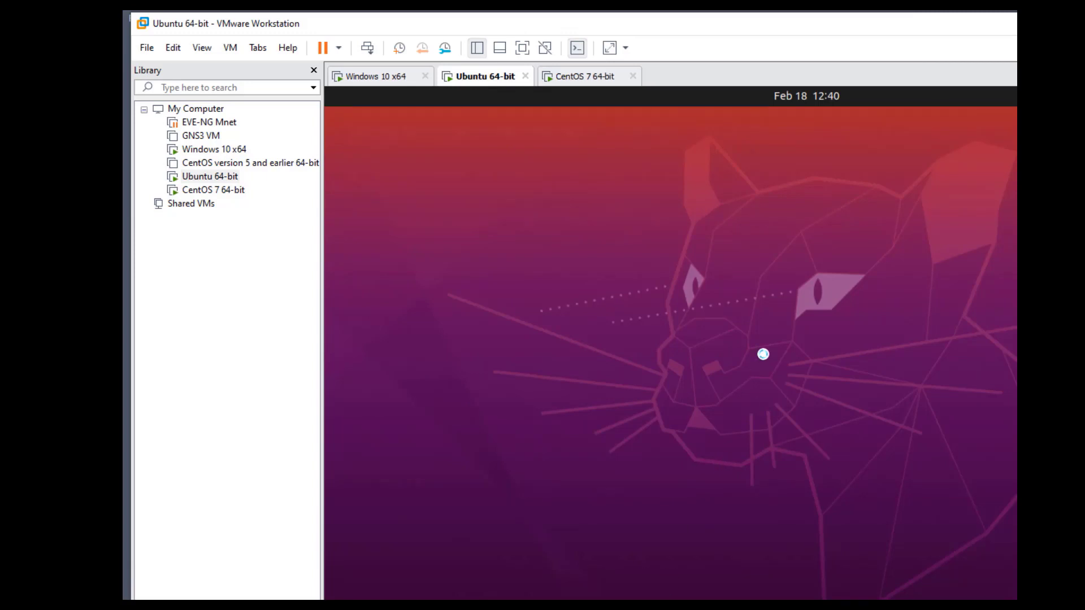
left_click(364, 79)
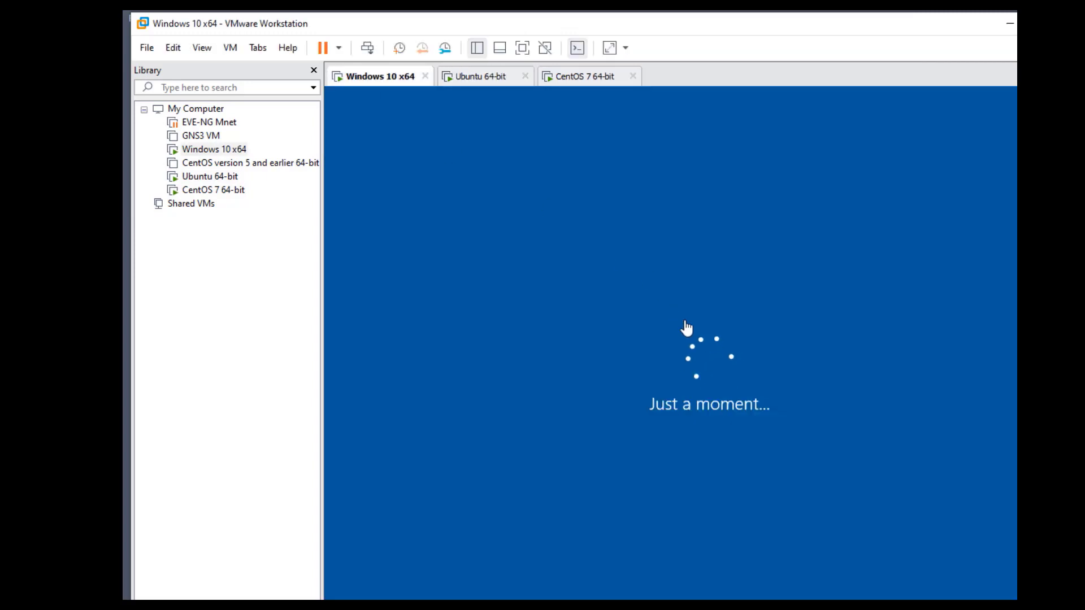
left_click(489, 78)
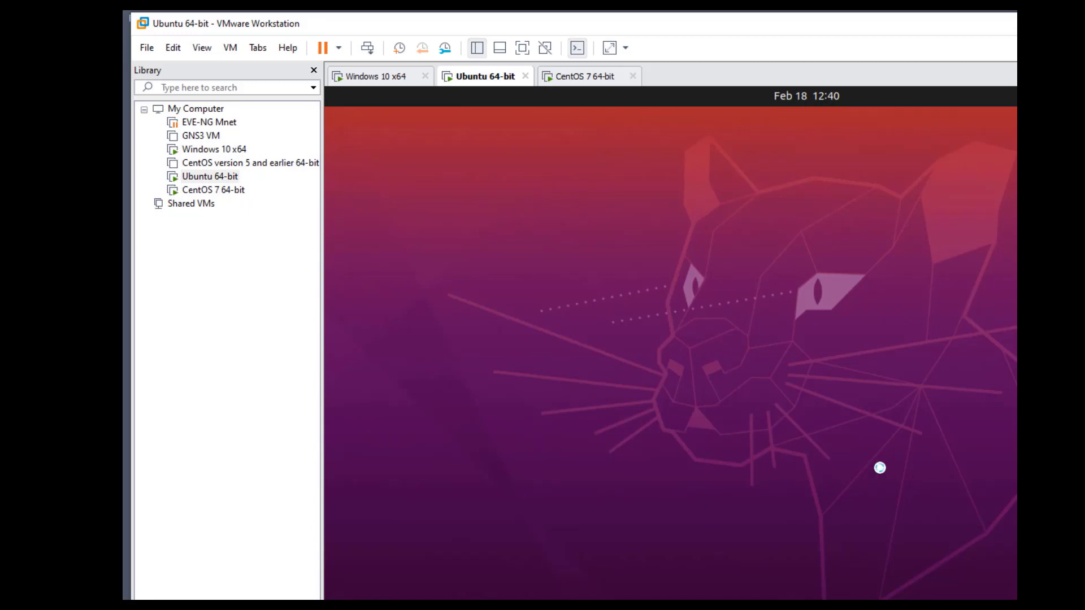
left_click(577, 79)
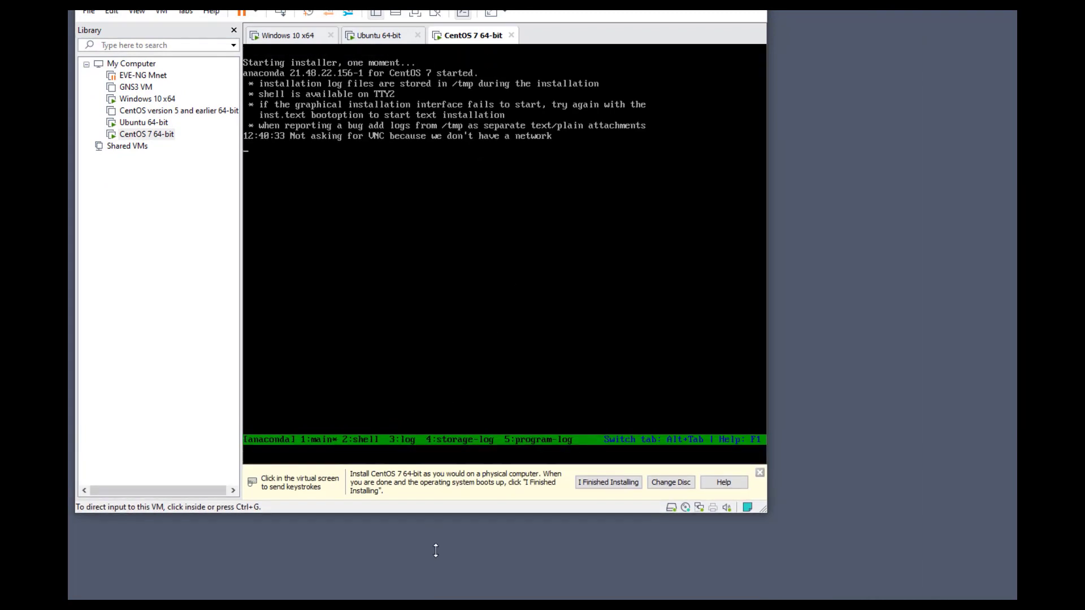
Continue with English (United States) and widen the VMware window to show the Installation Summary
left_click(439, 298)
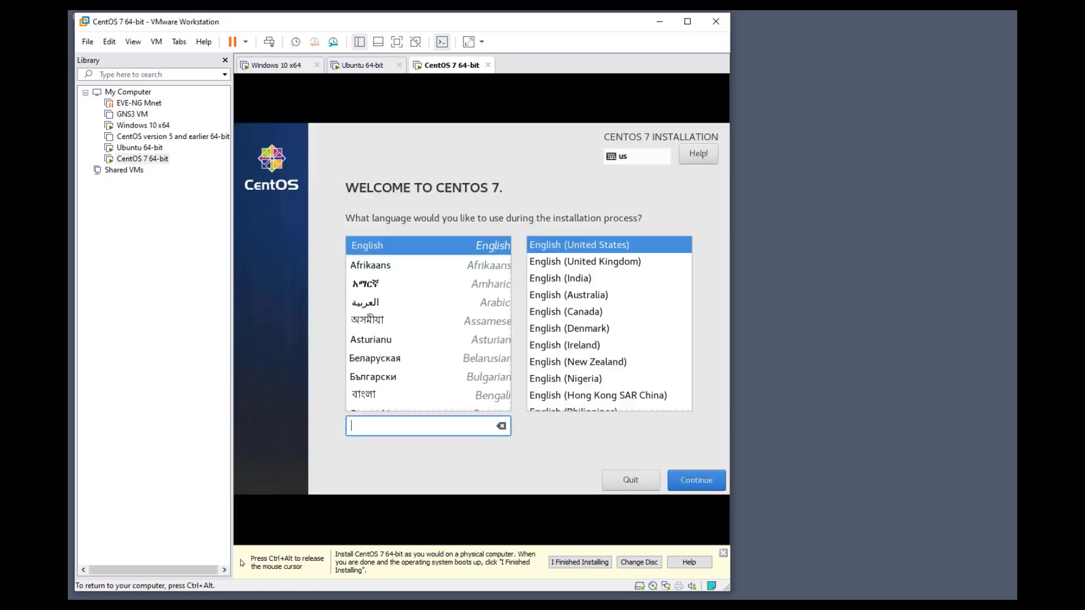
left_click(696, 480)
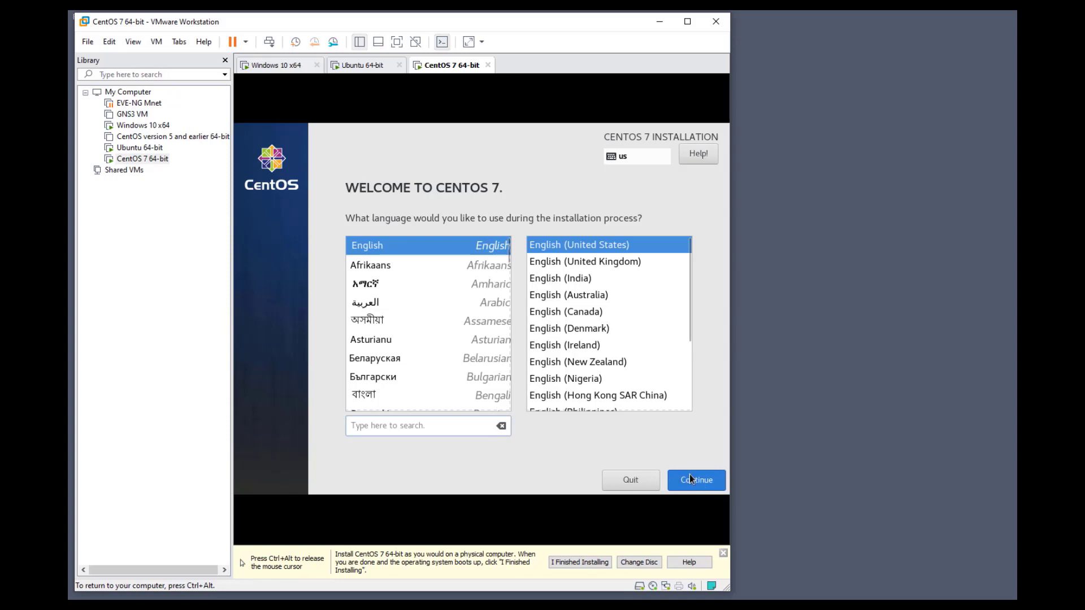
left_click(689, 474)
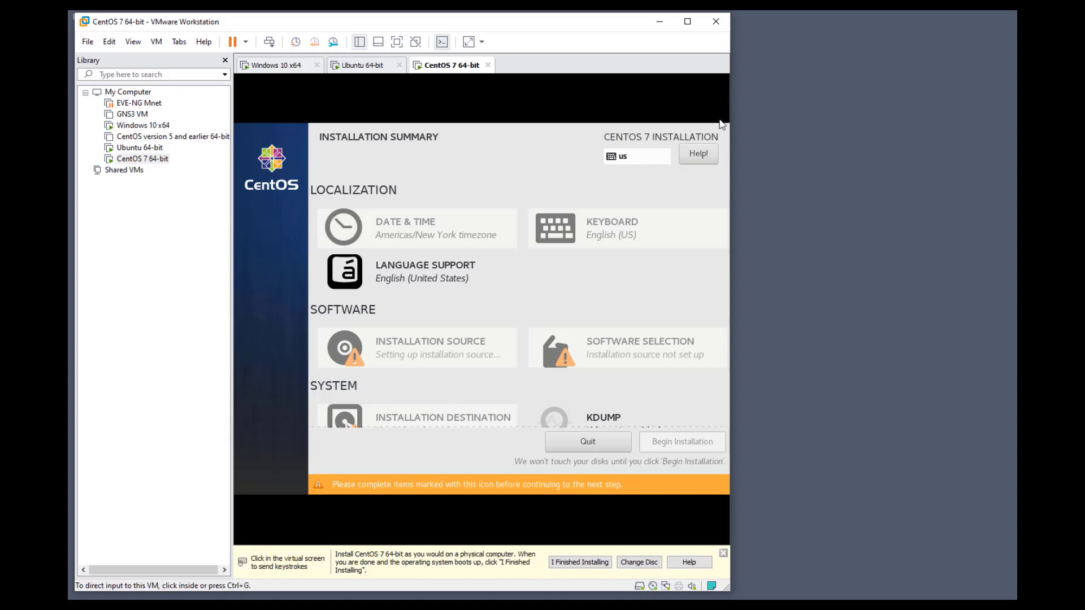
left_click_drag(730, 221, 1017, 243)
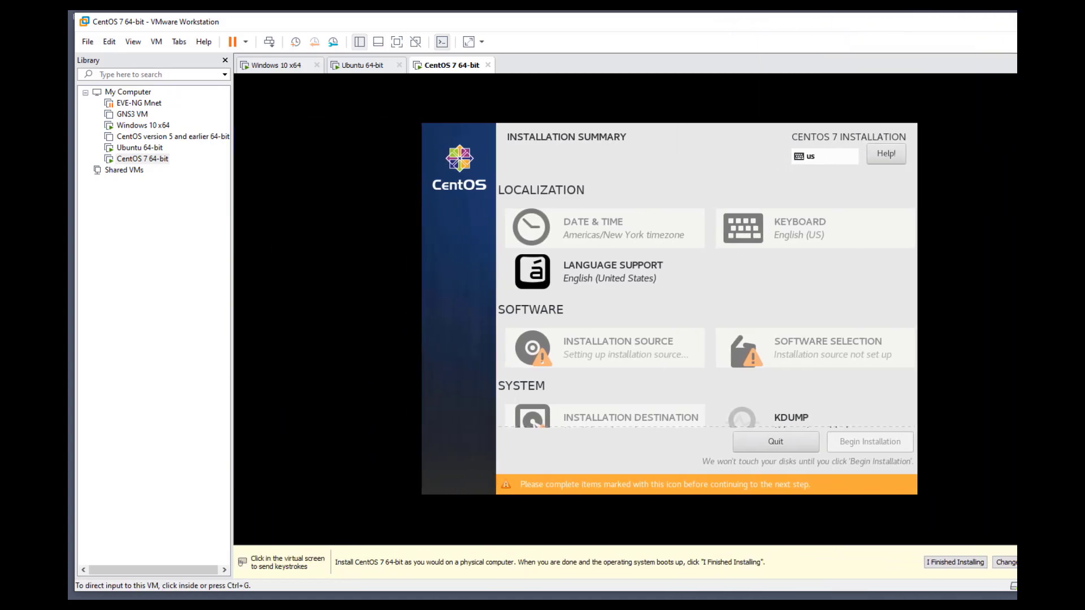
left_click(687, 247)
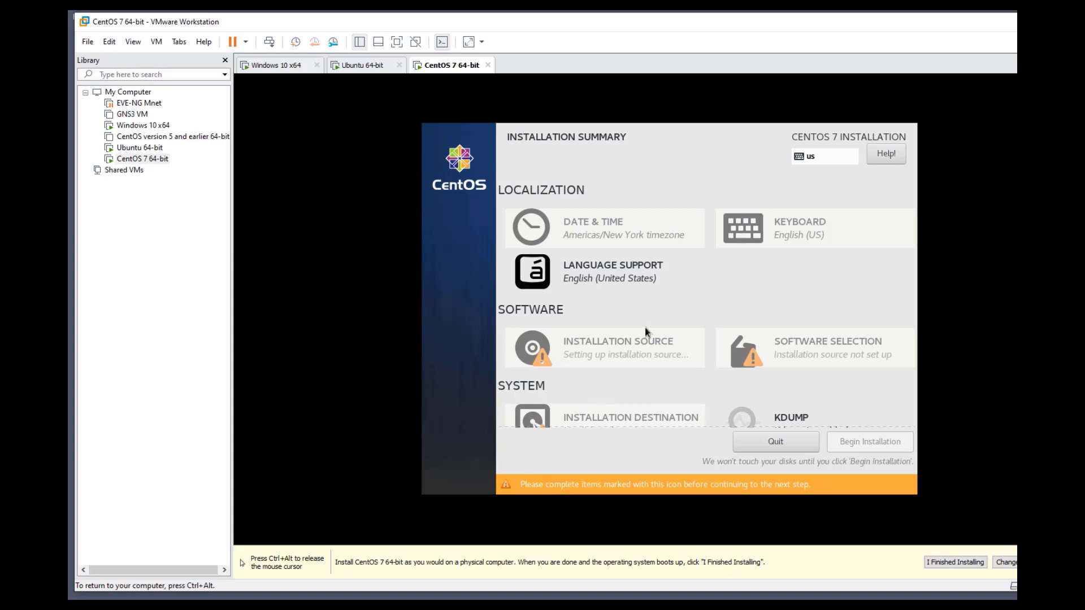
Select the 20 GiB virtual disk as the installation destination with automatic partitioning
scroll(613, 260, "down", 2)
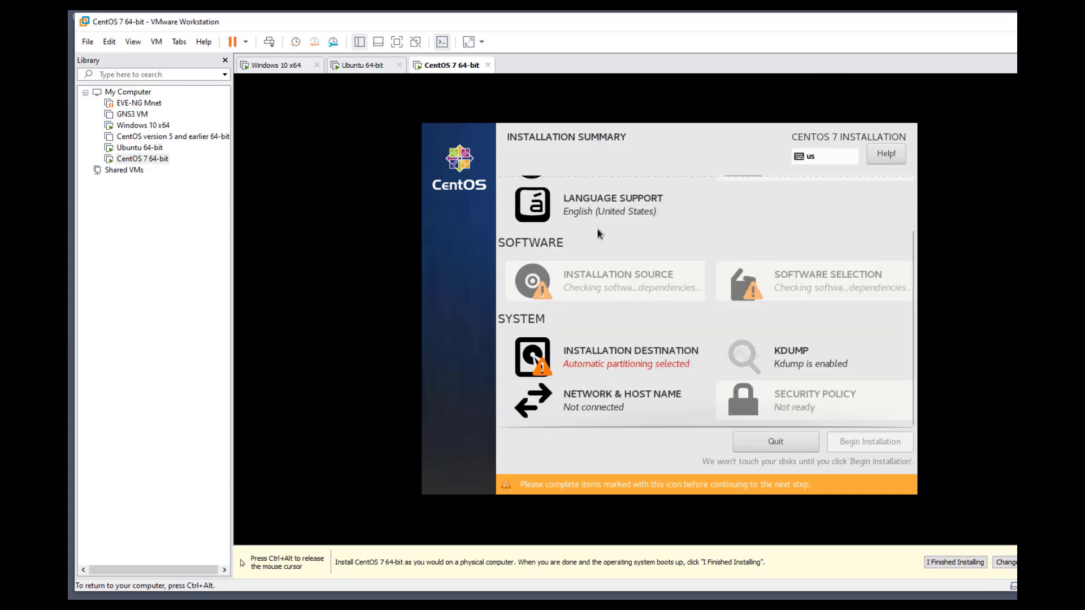
left_click(605, 364)
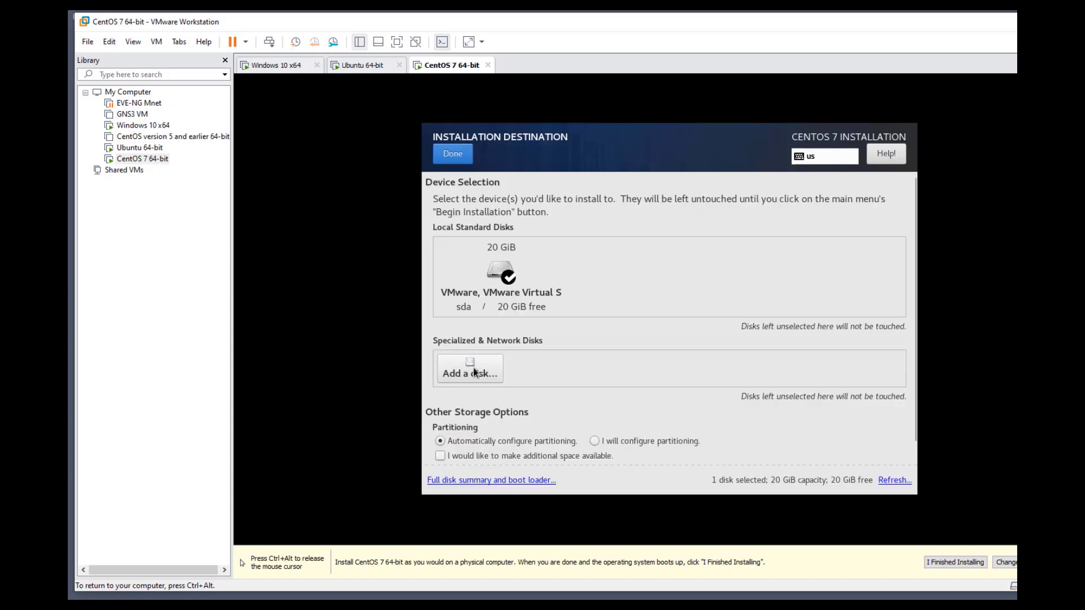
left_click(491, 362)
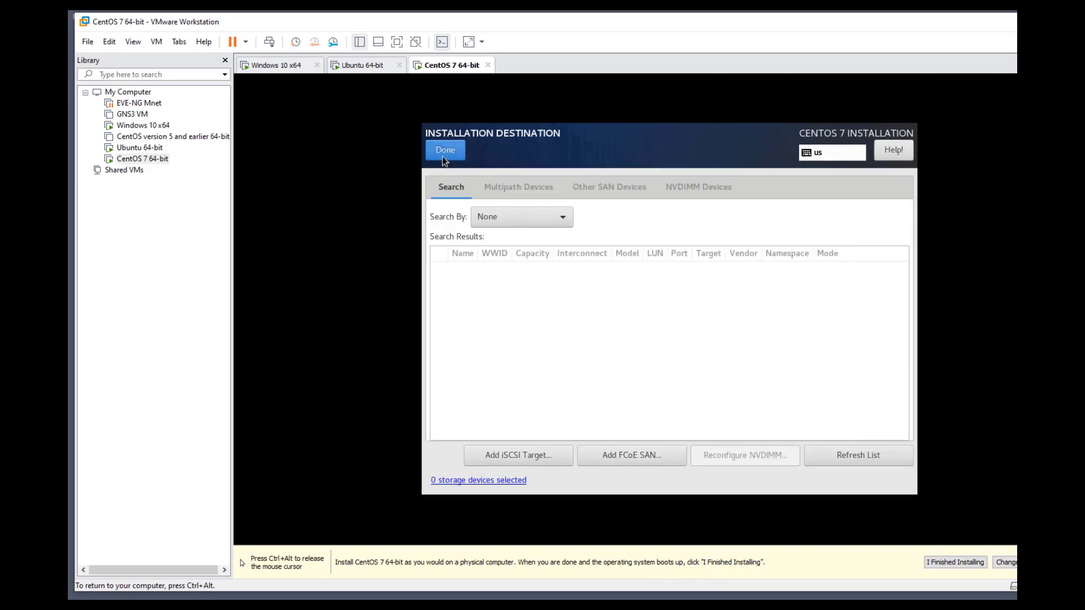
key("alt+d")
left_click(500, 274)
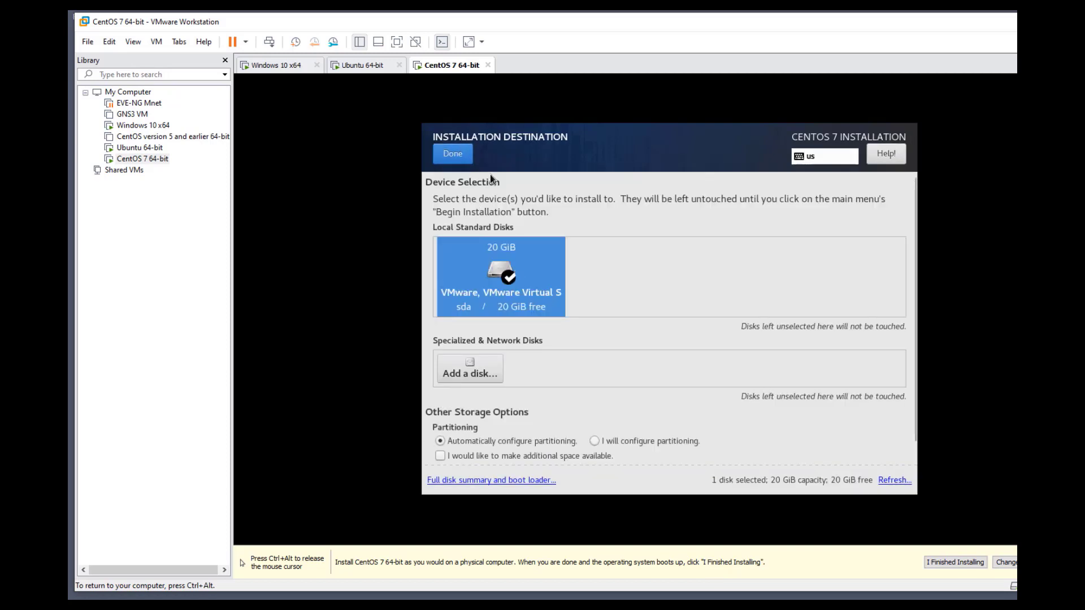
left_click(461, 161)
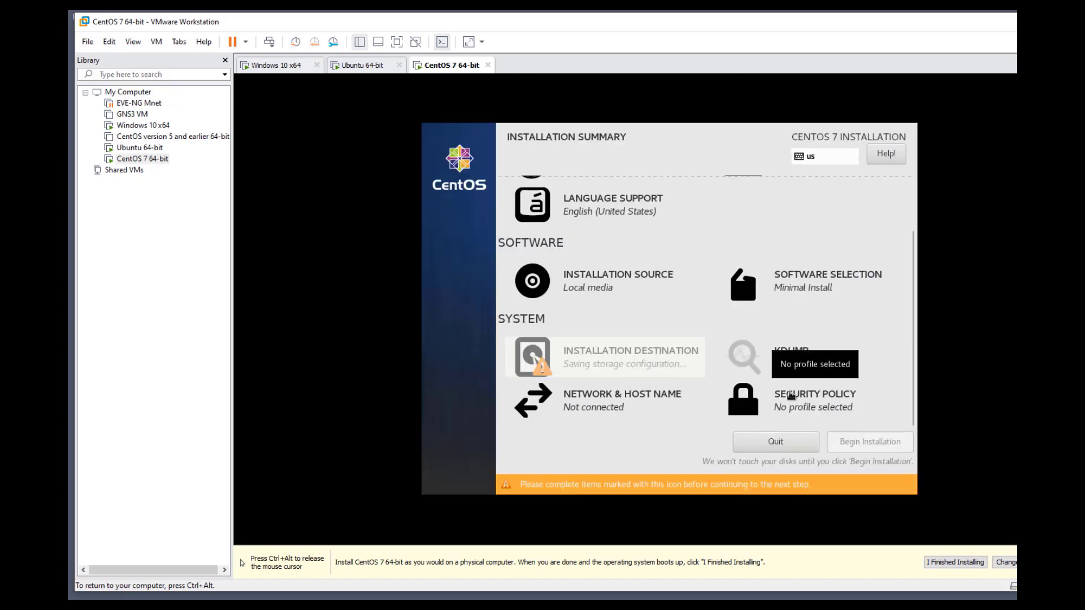
Choose GNOME Desktop as the base environment in Software Selection
left_click(768, 314)
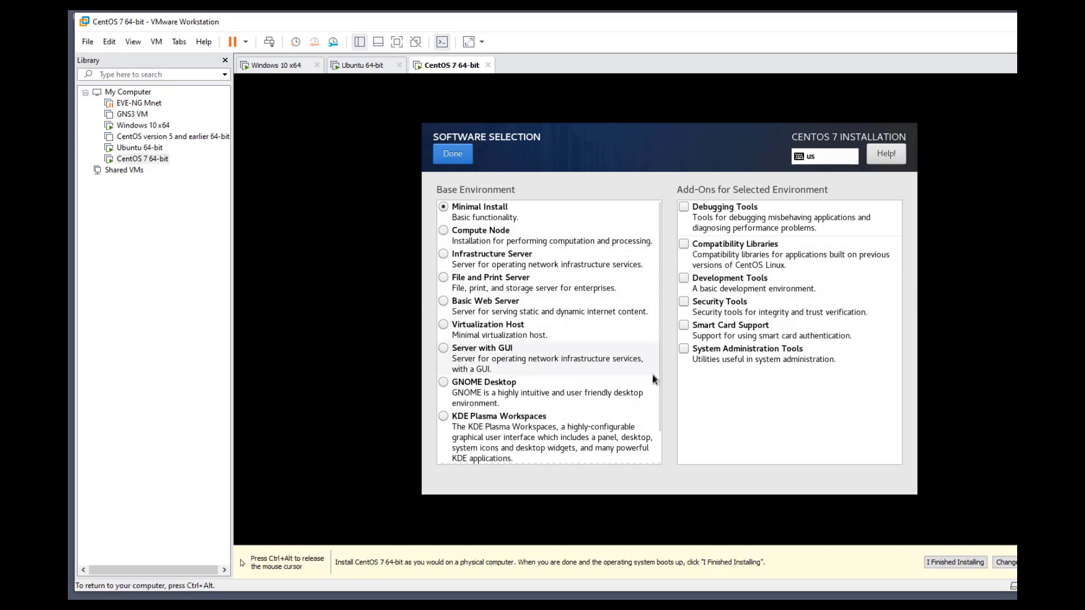
left_click(444, 383)
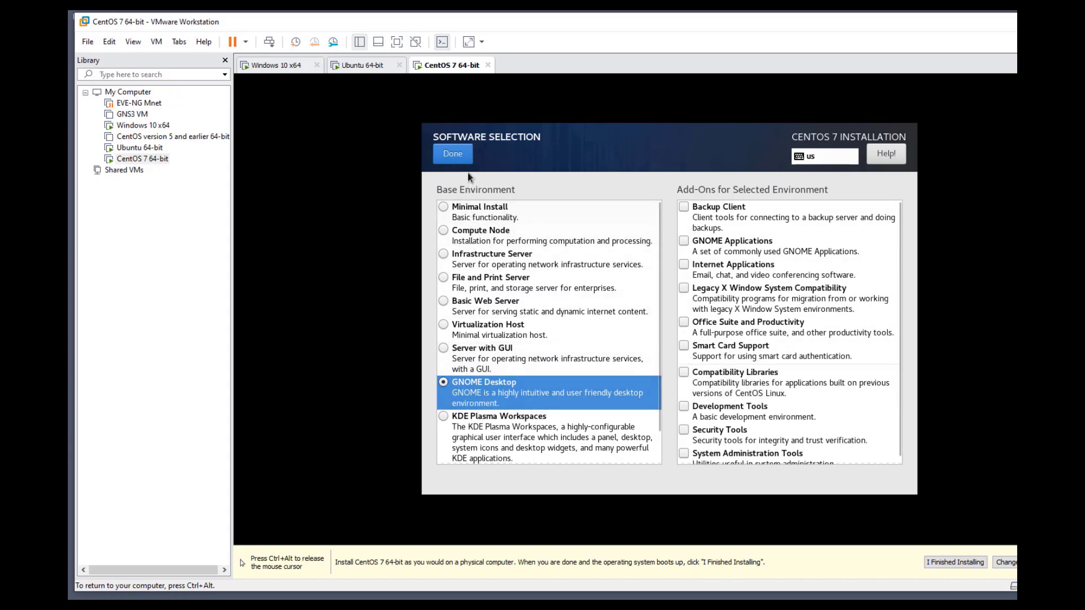
left_click(456, 155)
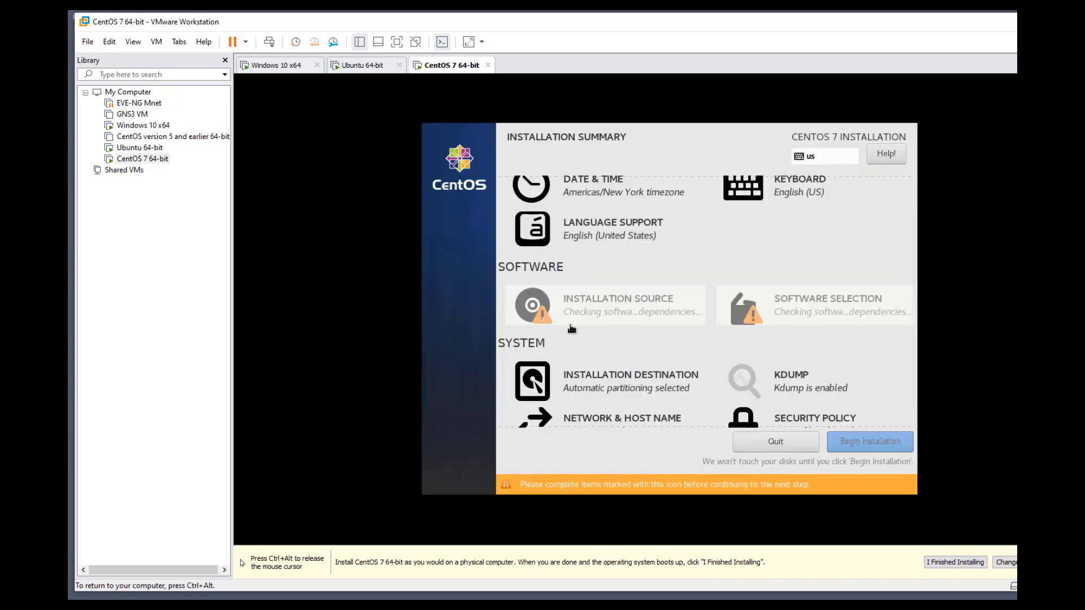
scroll(592, 426, "down", 1)
left_click(588, 401)
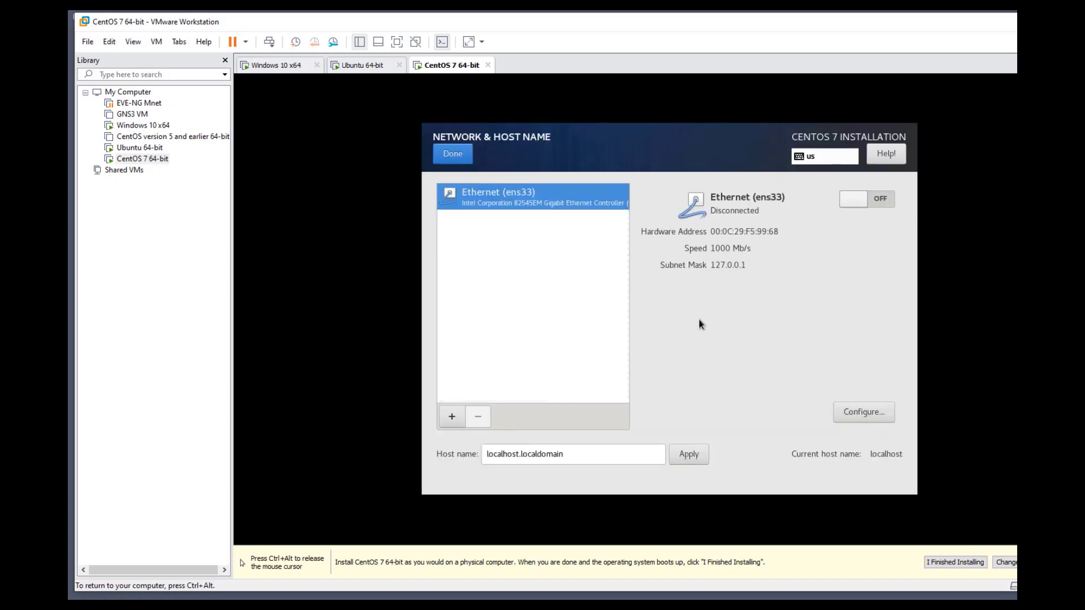
left_click(860, 414)
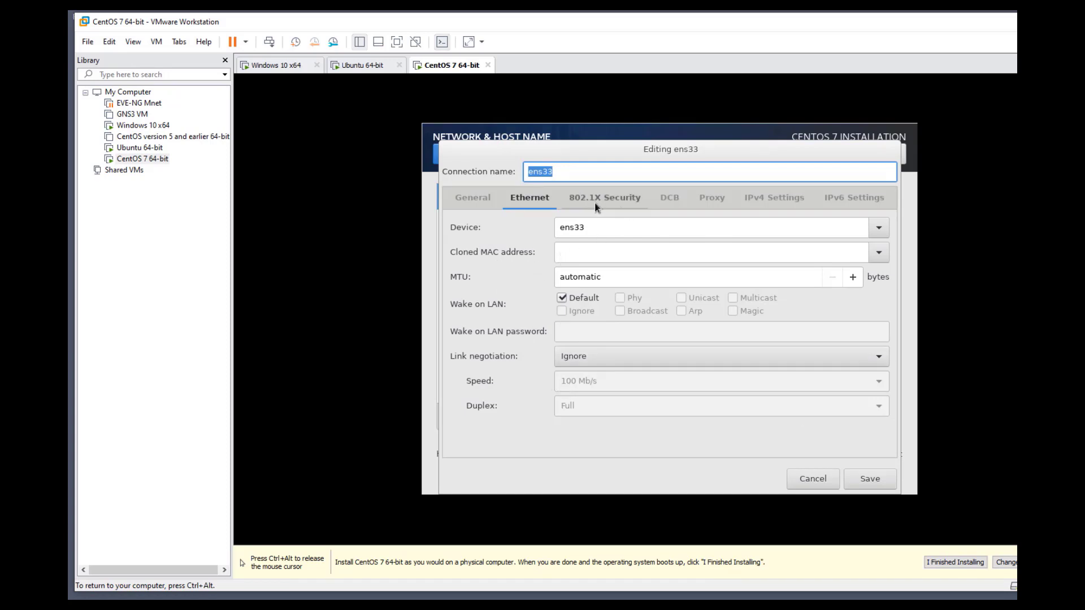
left_click(802, 207)
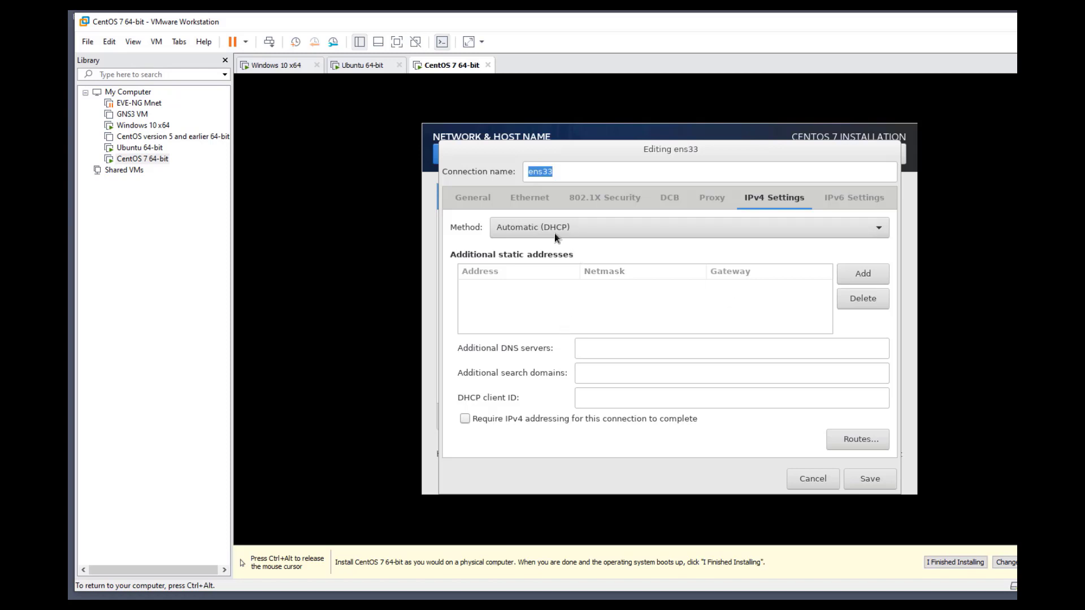
left_click(862, 481)
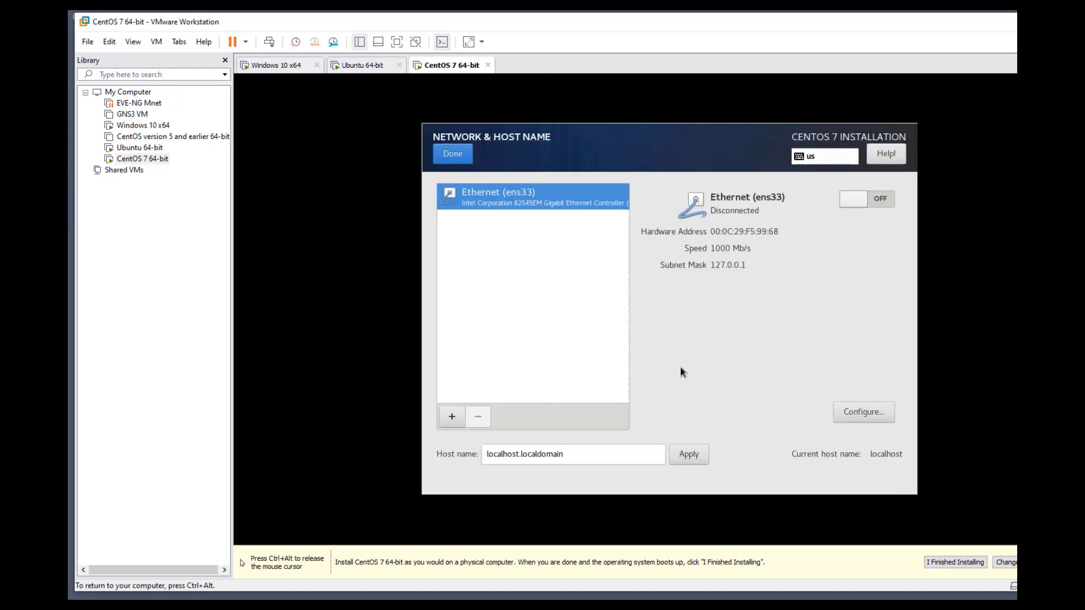
left_click(452, 157)
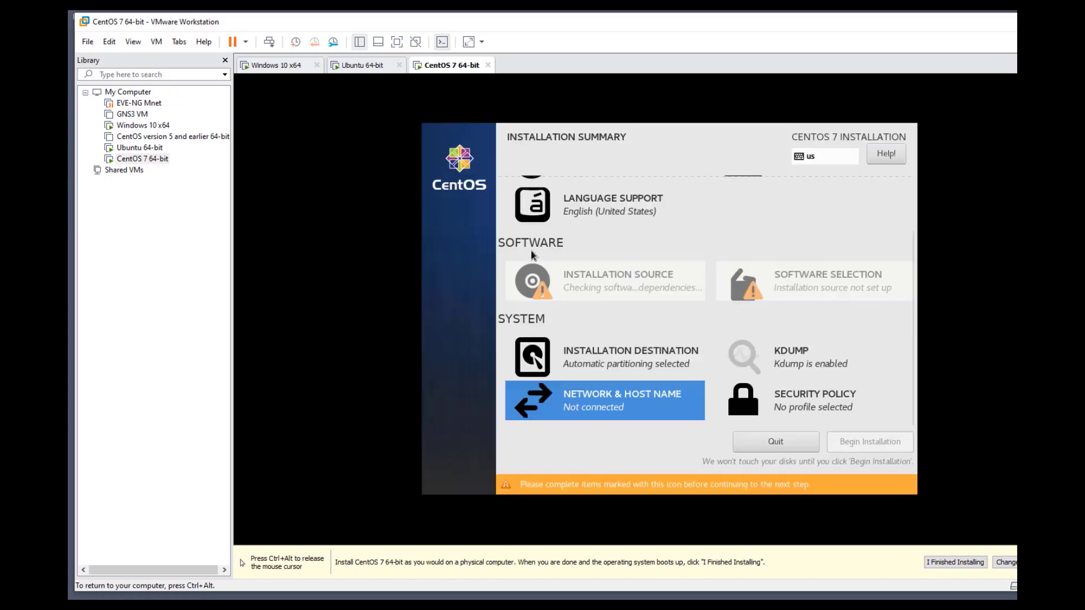
left_click(574, 364)
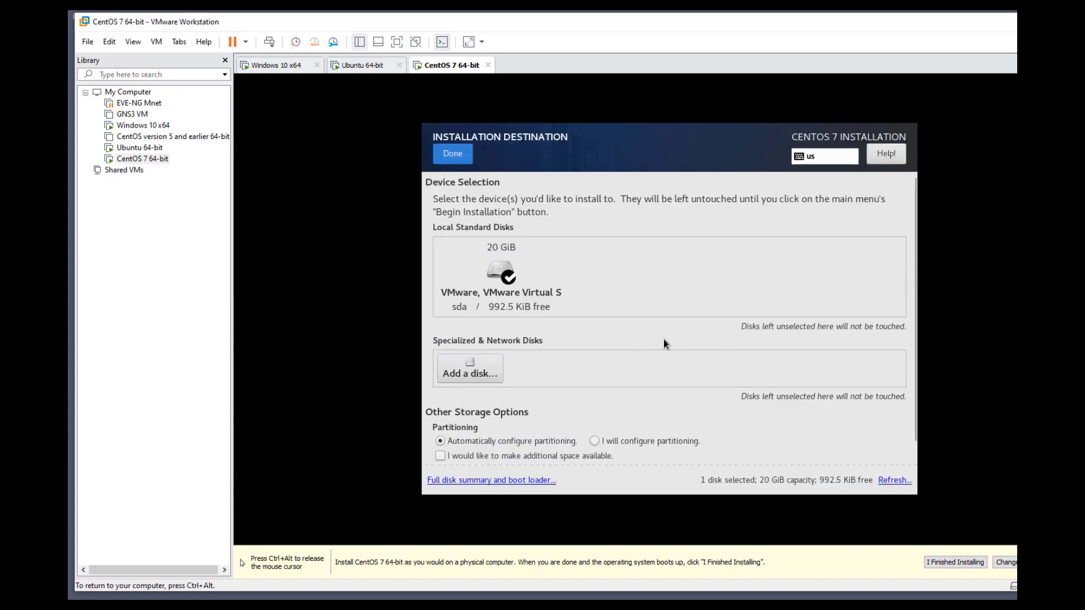
scroll(759, 377, "up", 3)
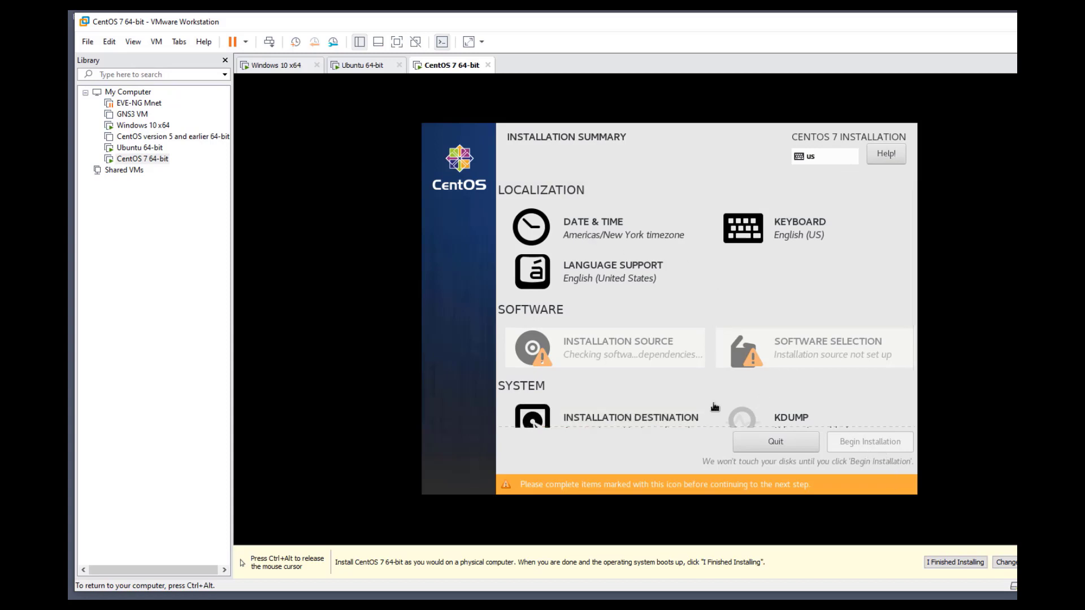
scroll(639, 391, "down", 1)
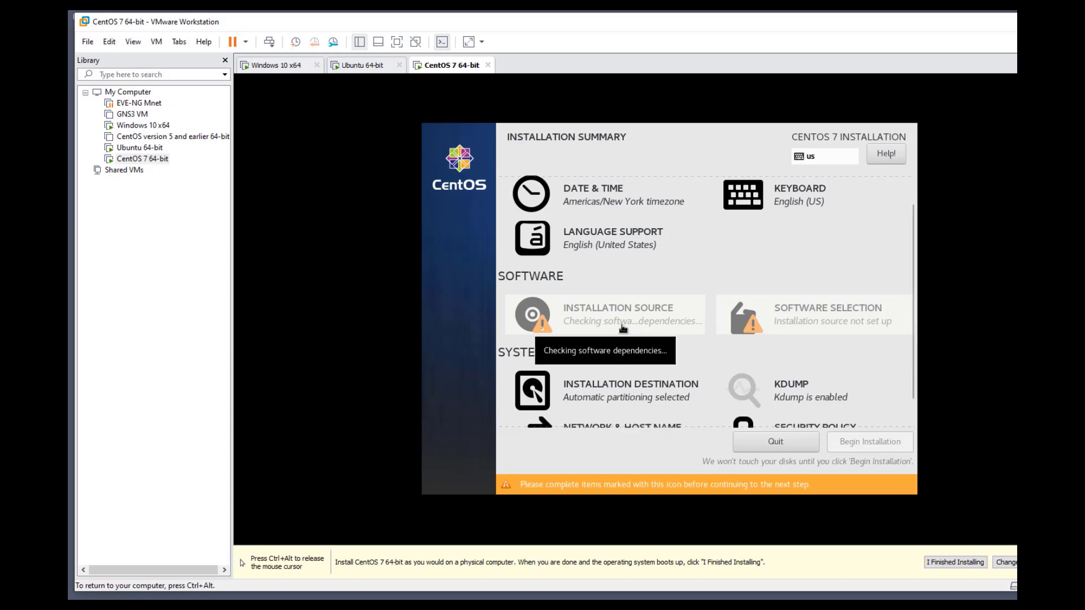
Begin the CentOS installation and set a short root password, confirming it twice to accept it
left_click(873, 466)
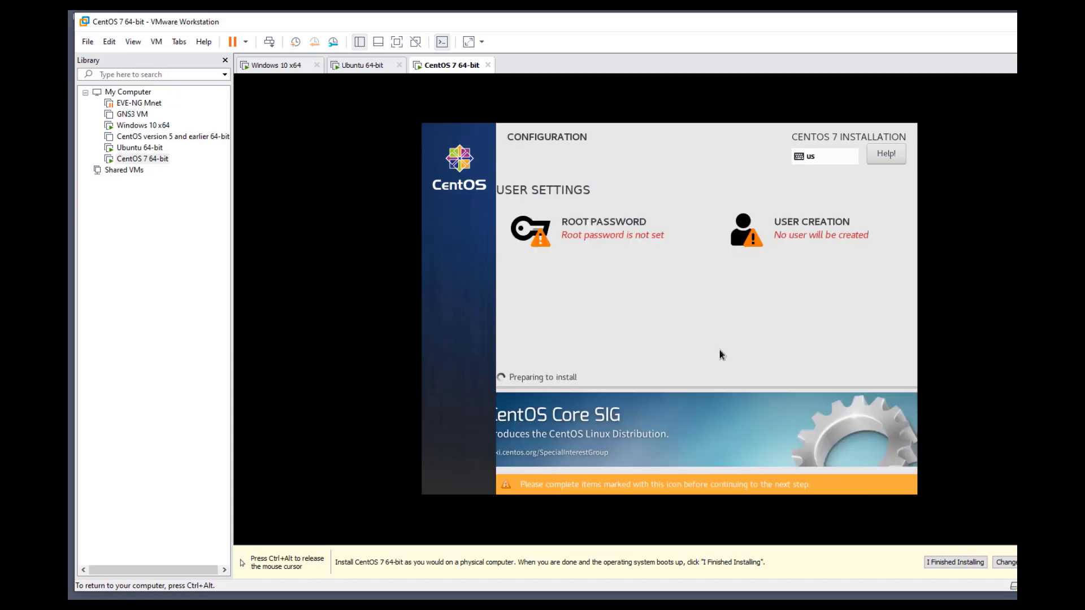
left_click(620, 232)
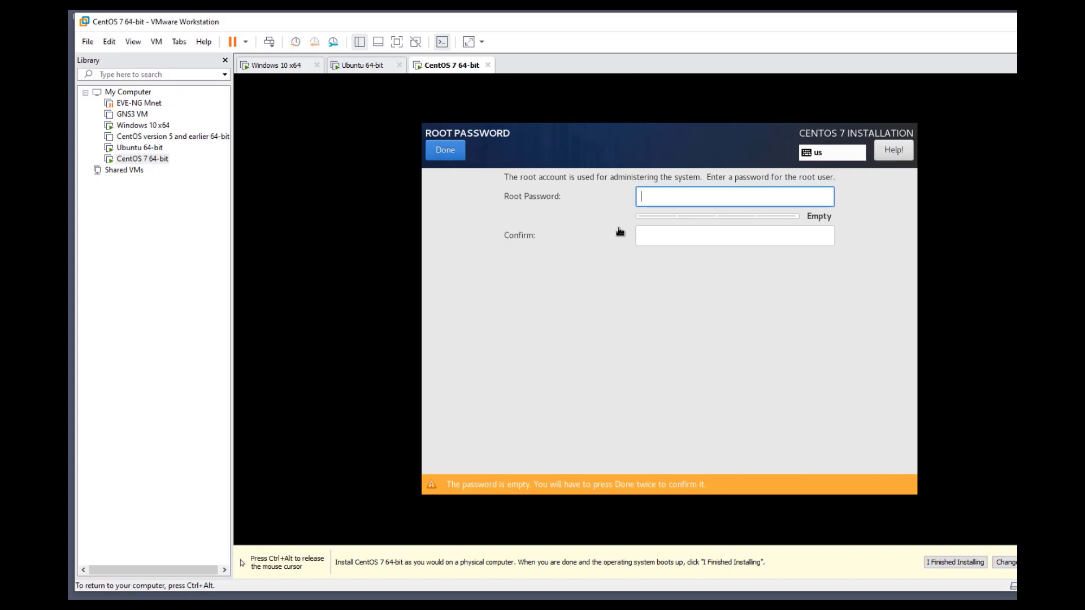
type("••••")
key("Tab")
type("••••")
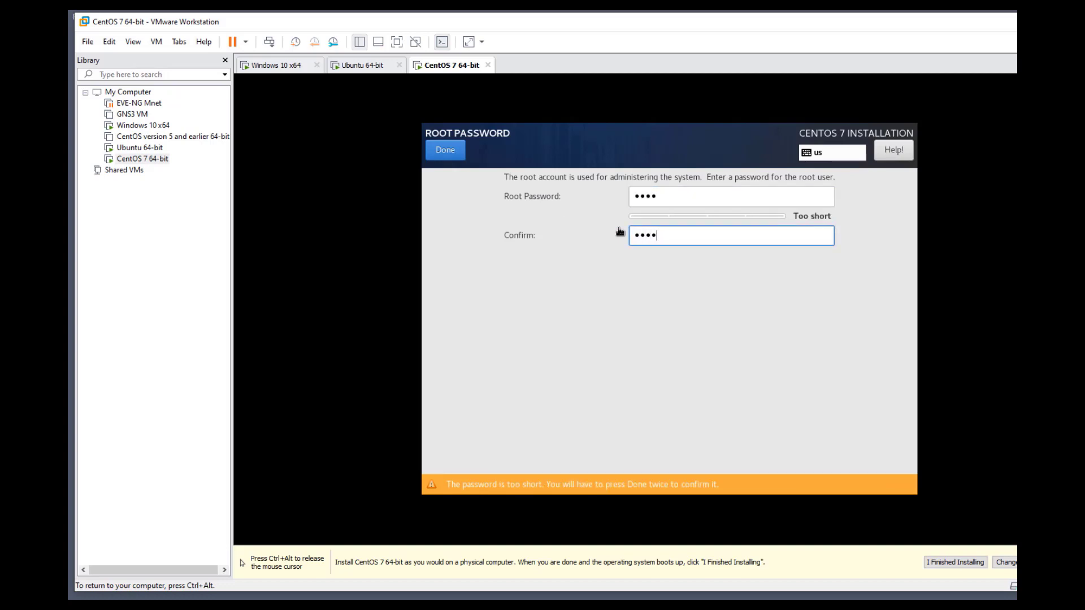
left_click(446, 151)
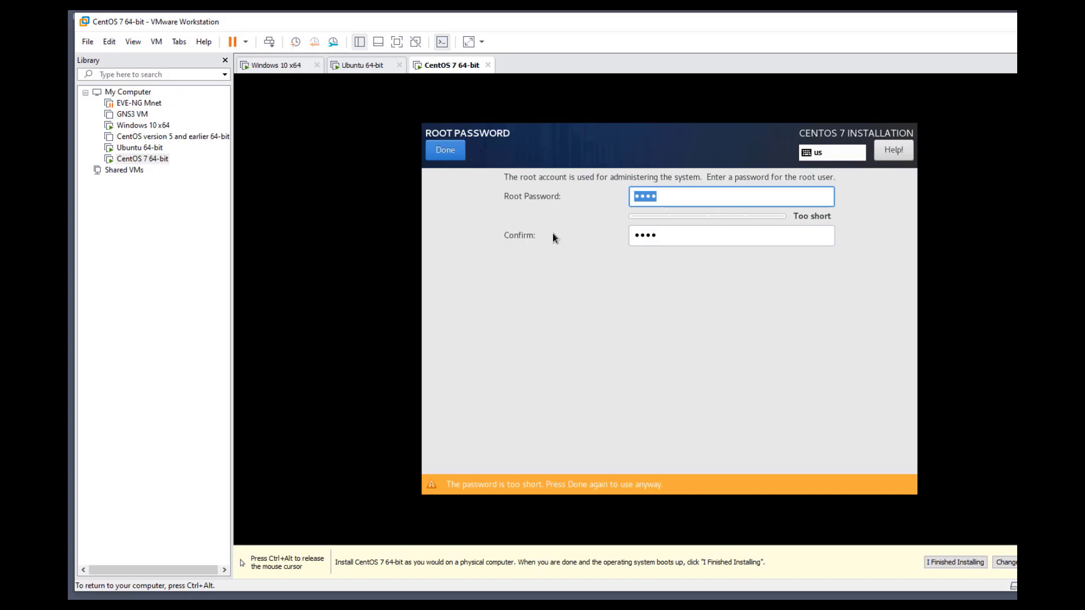
left_click(451, 152)
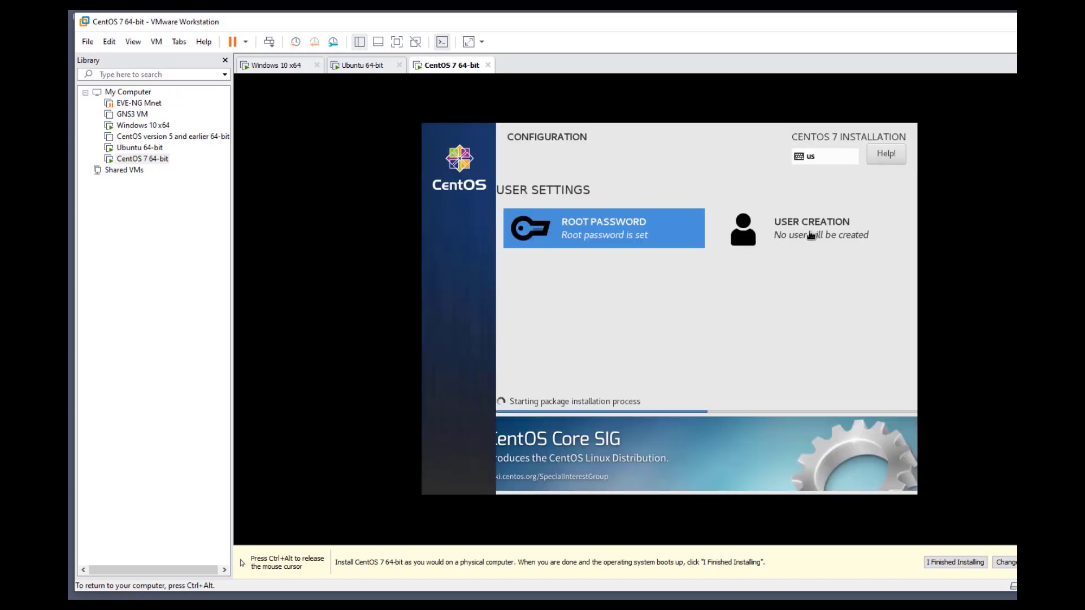
Fill the User Creation form with full name 'test' and a password, then try saving
left_click(752, 239)
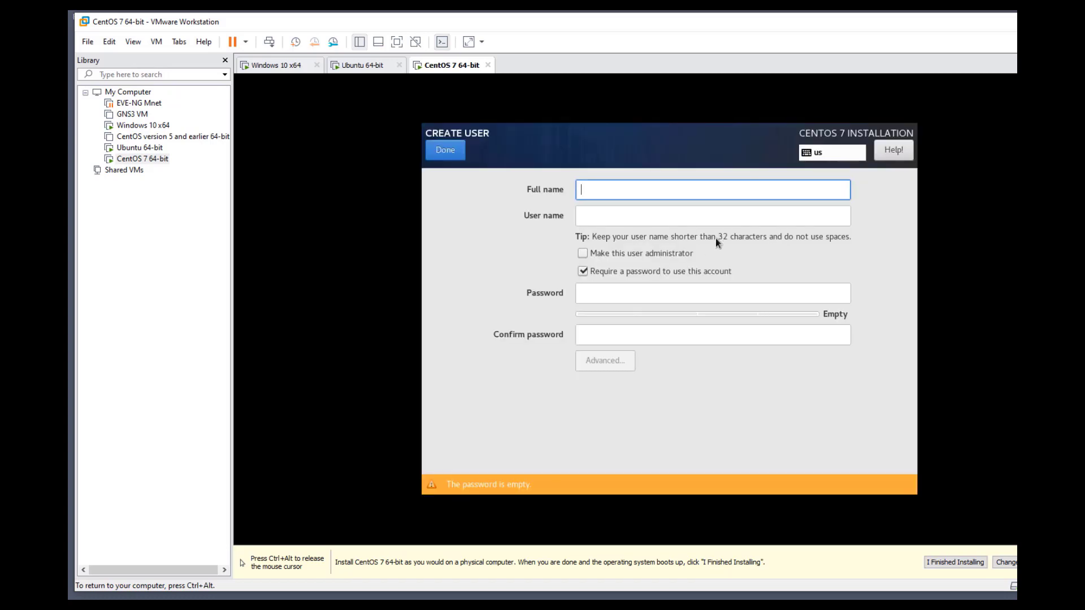
key("Tab")
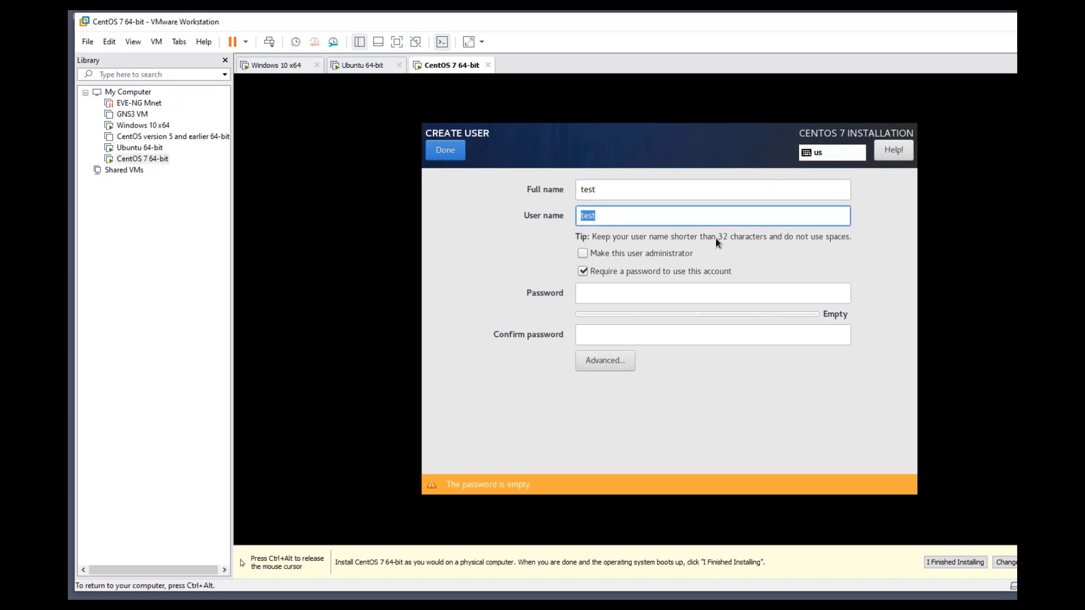
key("Tab")
key("Tab")
key("Tab")
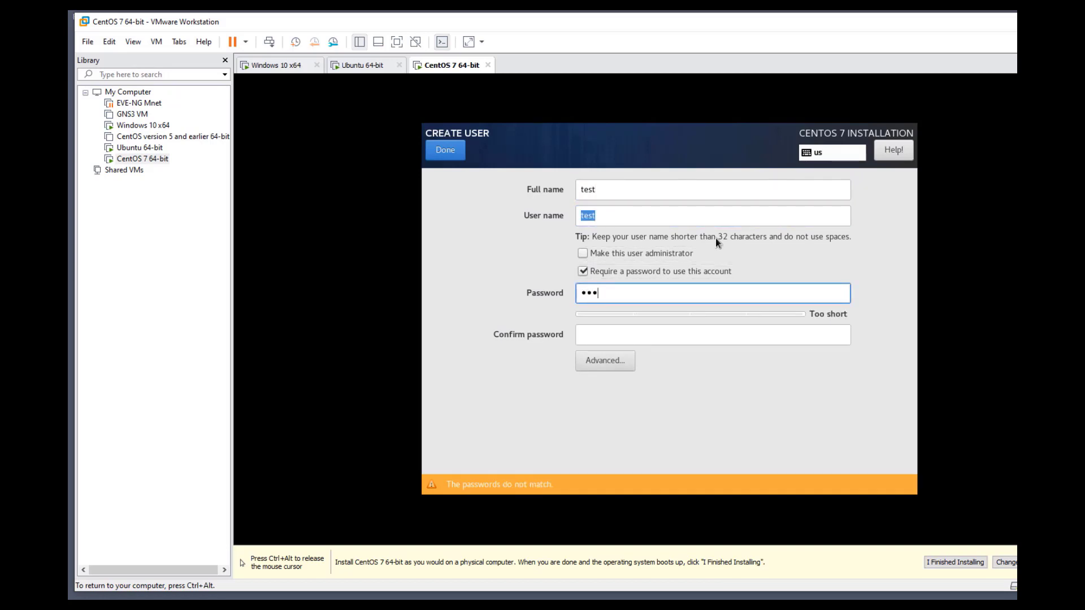
key("Tab")
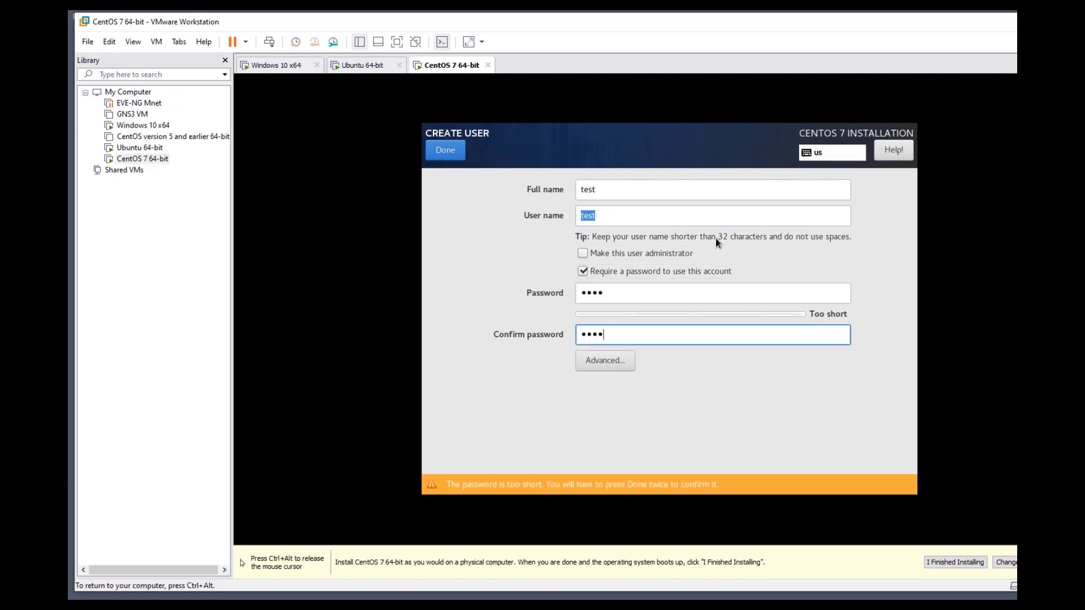
left_click(441, 149)
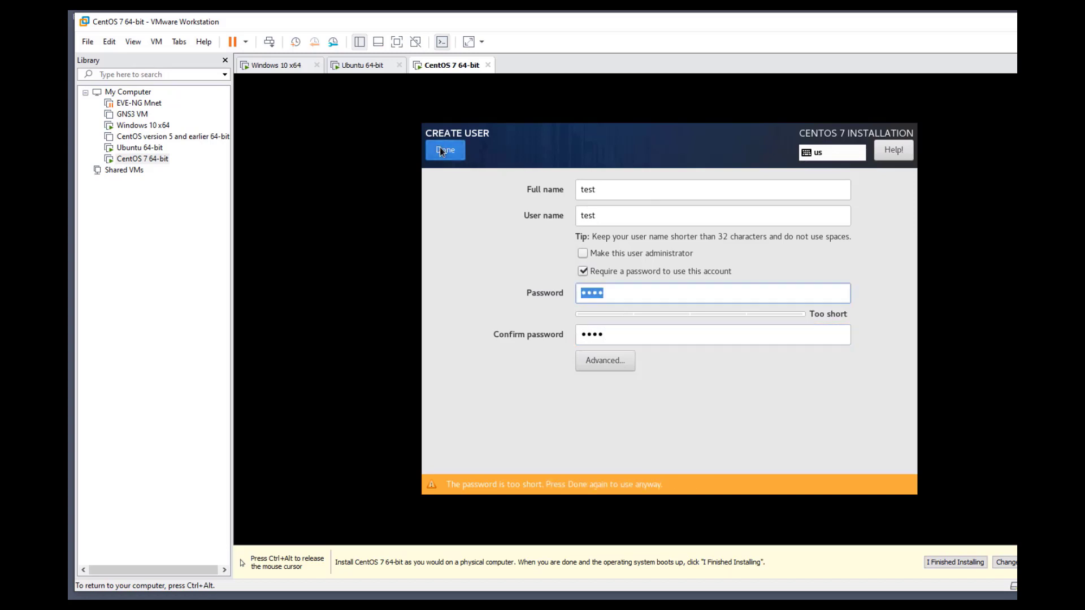
Append 1 to the user name, accept the weak password, and release input to the host
left_click(600, 215)
type("1")
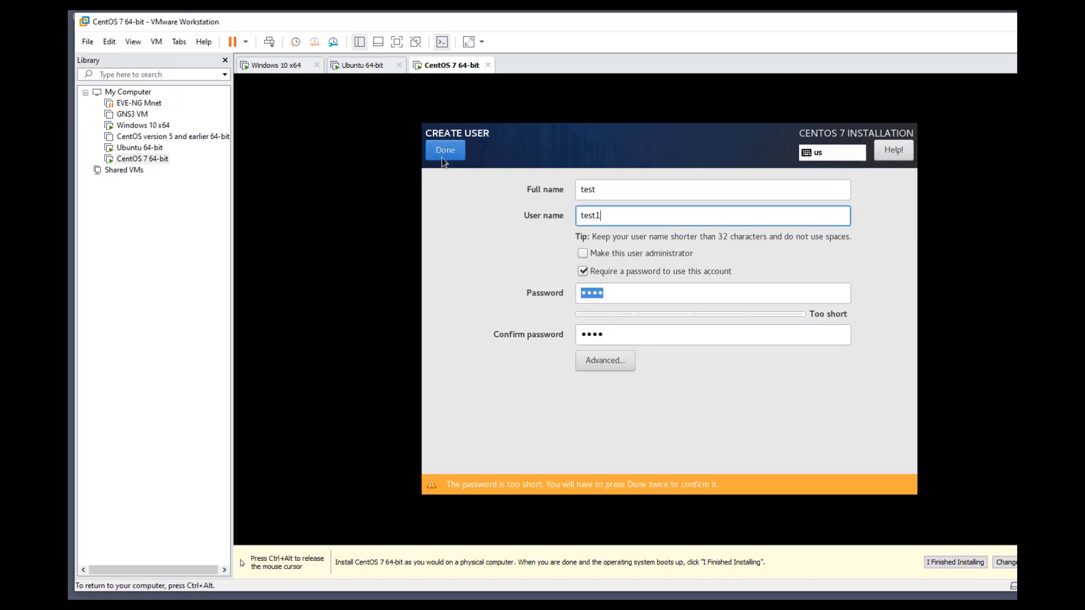
left_click(444, 155)
left_click(444, 153)
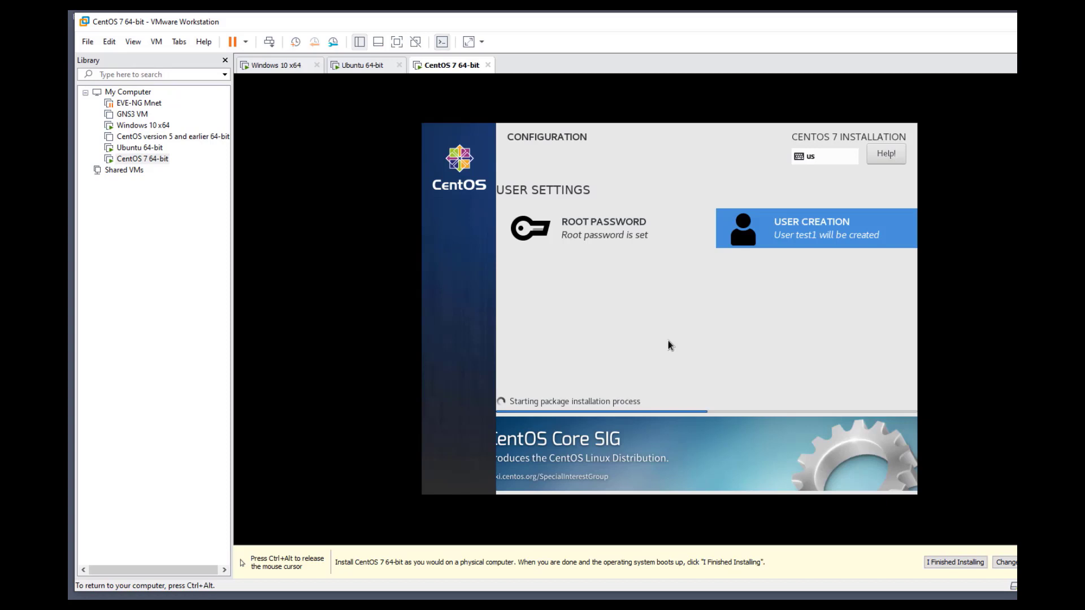
key("ctrl+alt")
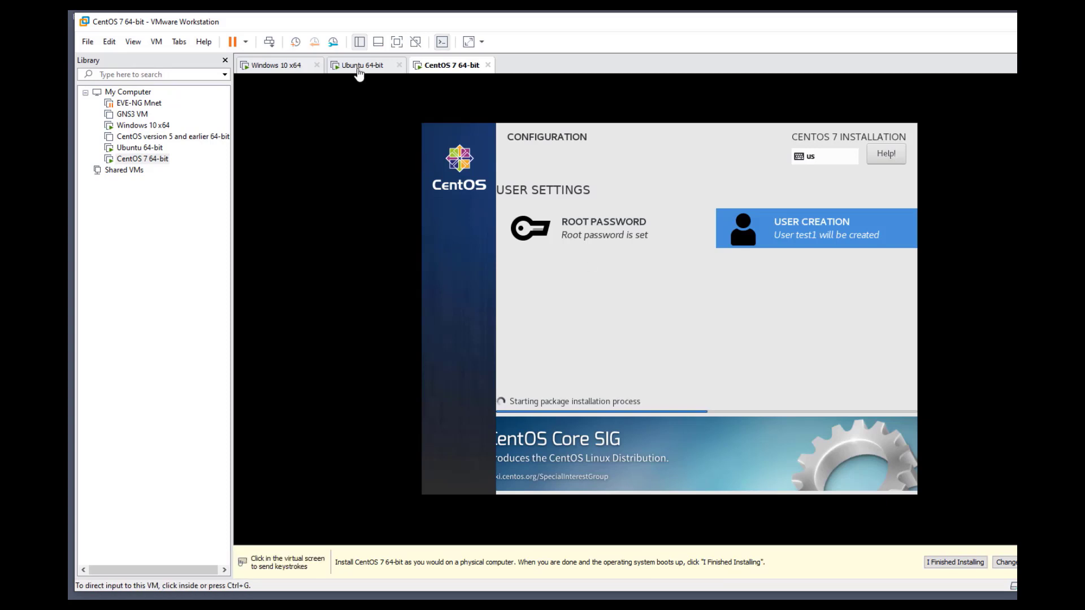
Switch to the Windows 10 VM and confirm United States region and US keyboard layout
left_click(362, 65)
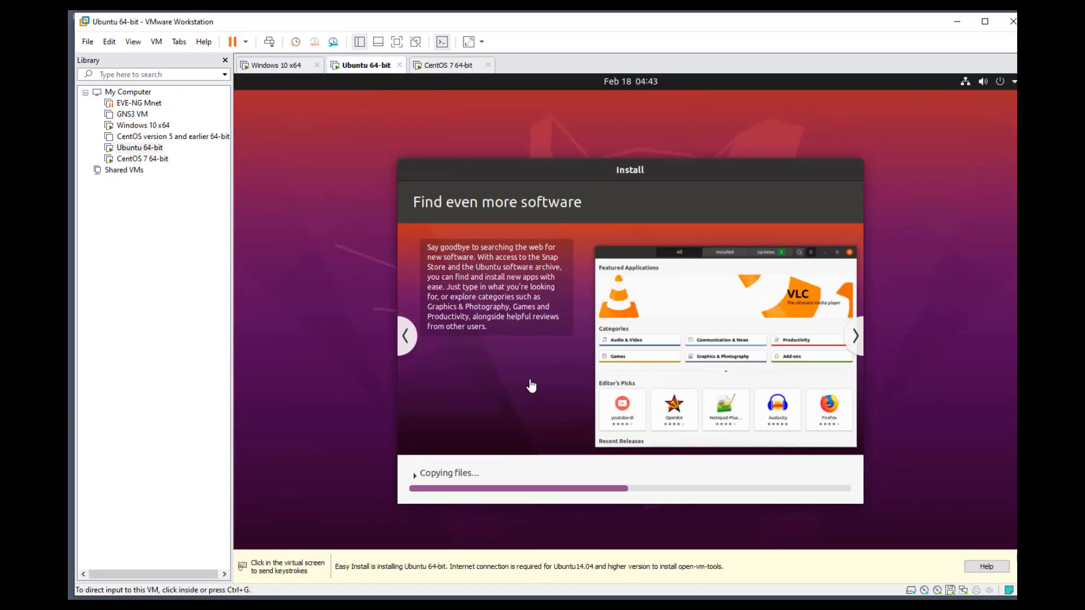
left_click(280, 67)
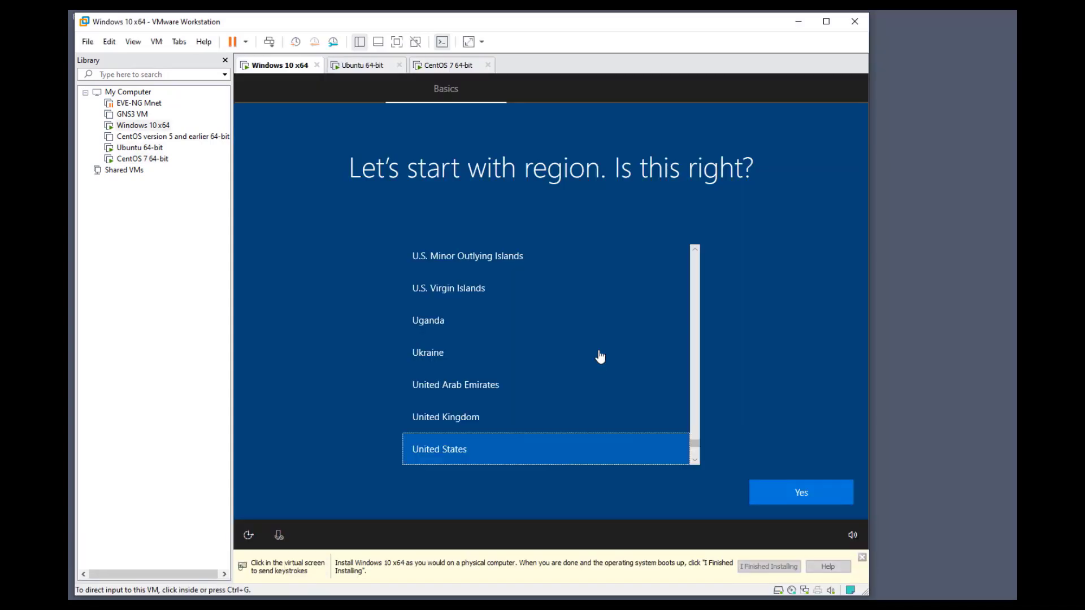
left_click(591, 413)
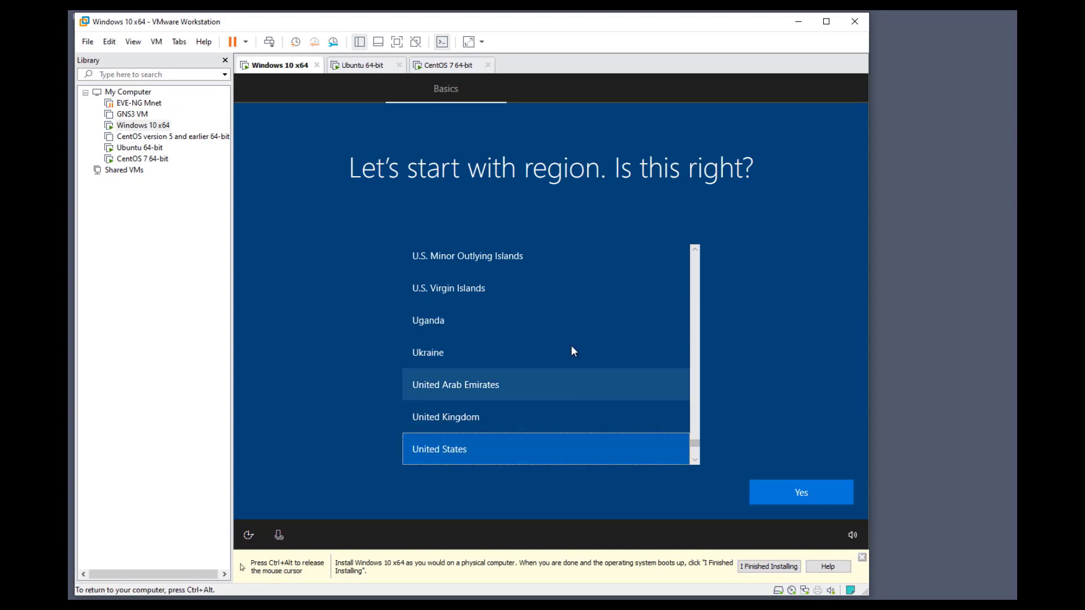
left_click(785, 495)
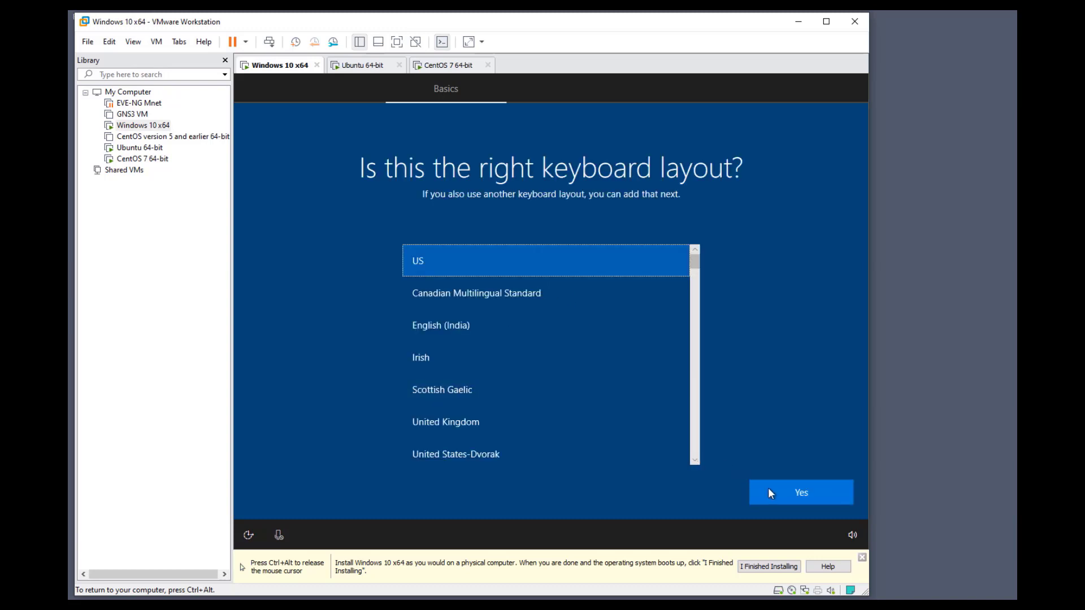
left_click(785, 493)
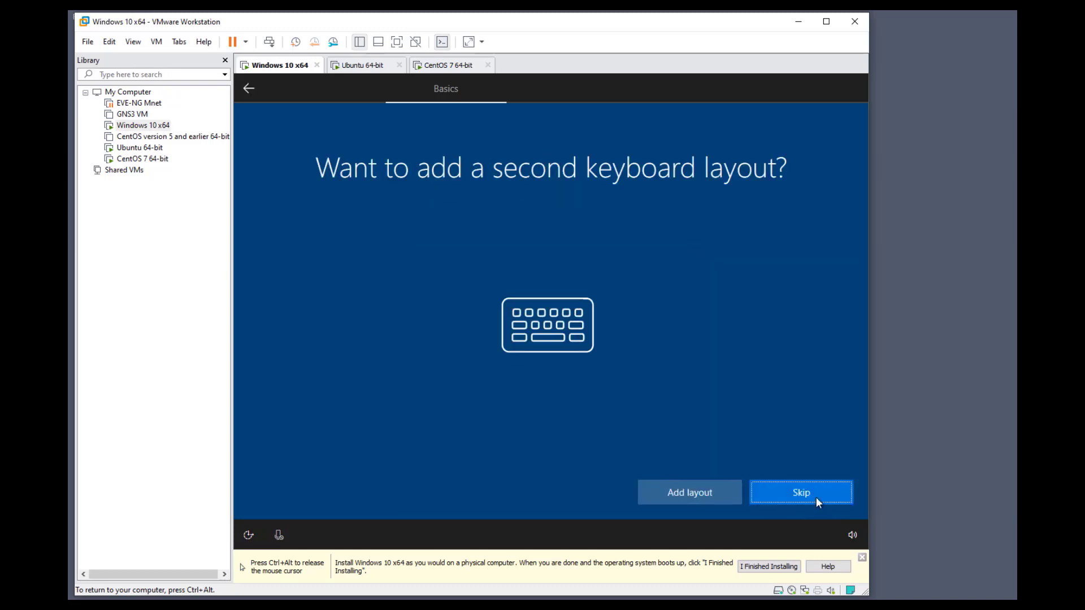
Skip the second keyboard layout and continue with limited setup without internet
left_click(816, 497)
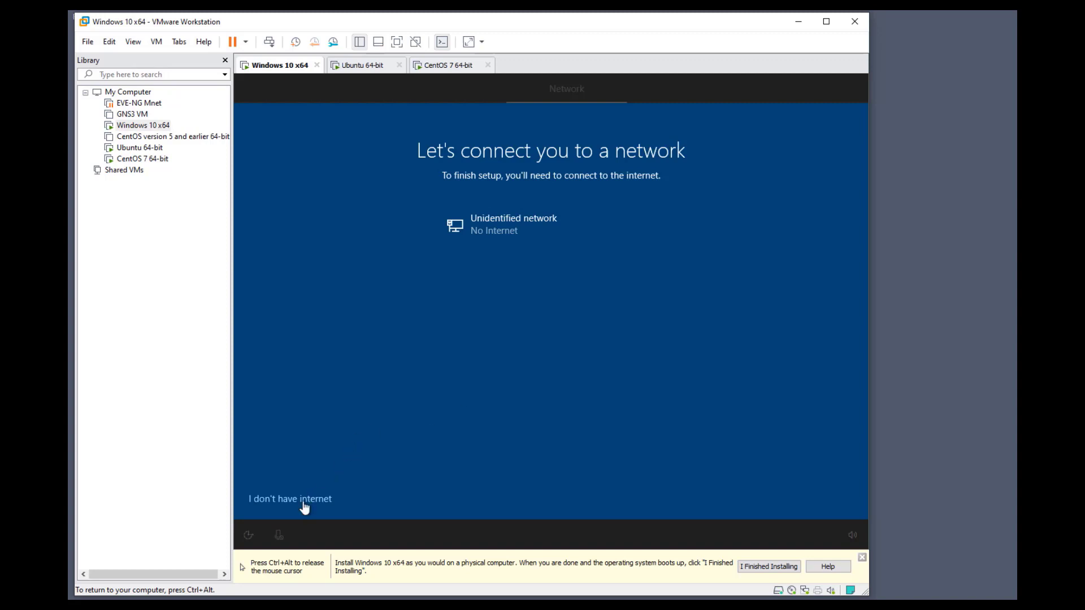
left_click(304, 500)
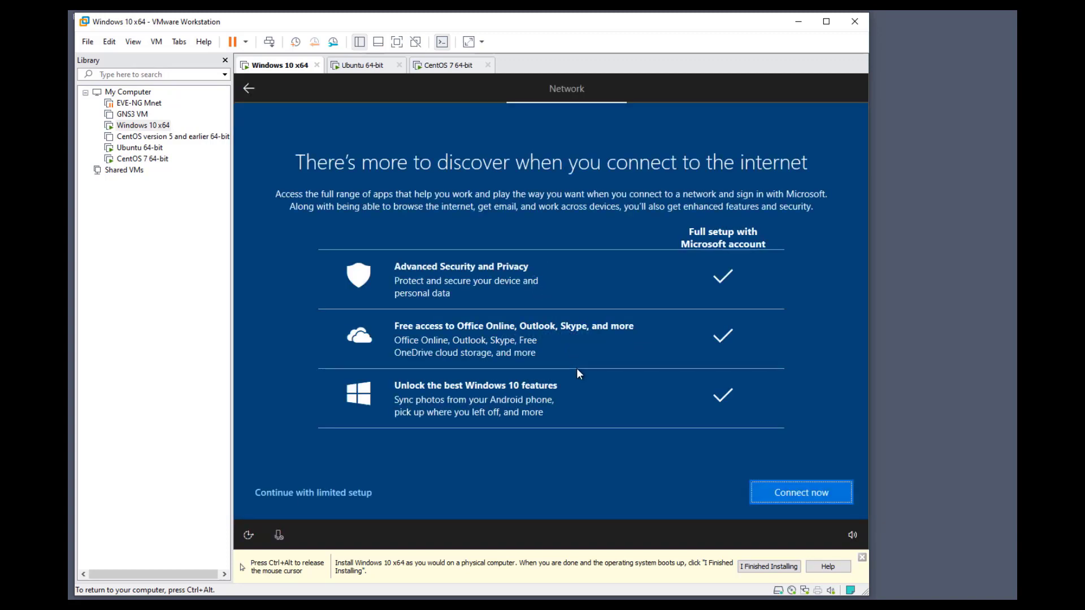
left_click(342, 490)
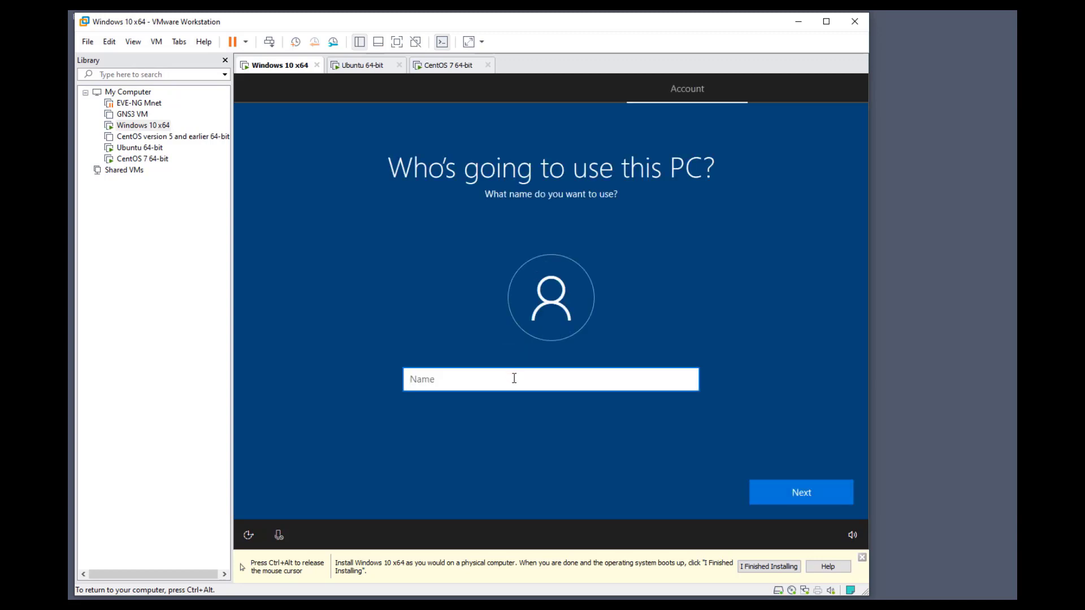
Name the local account 'test' and enter and confirm its password
type("test")
left_click(824, 489)
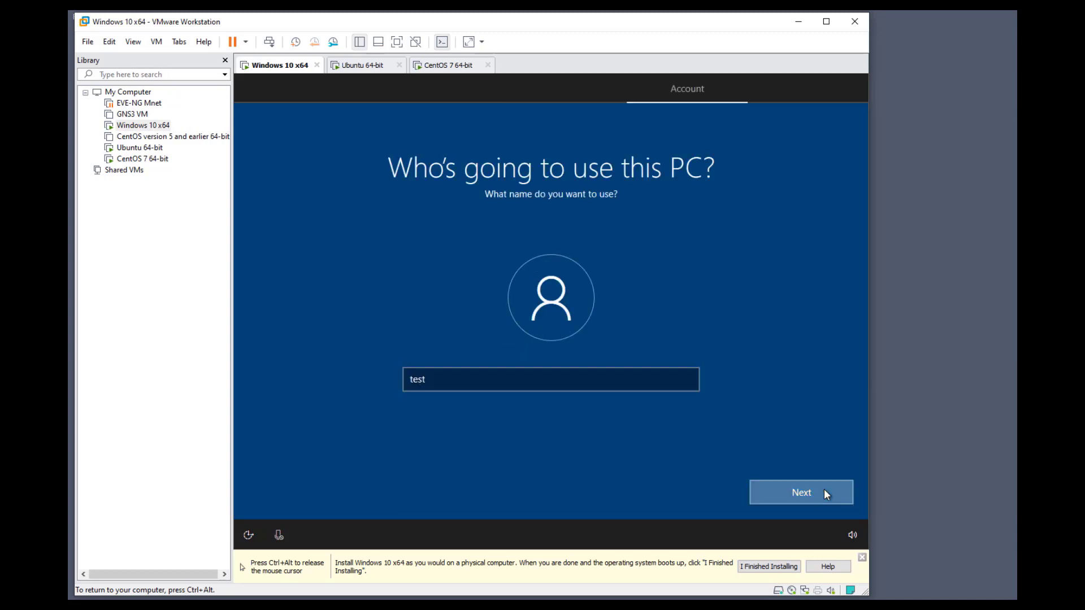
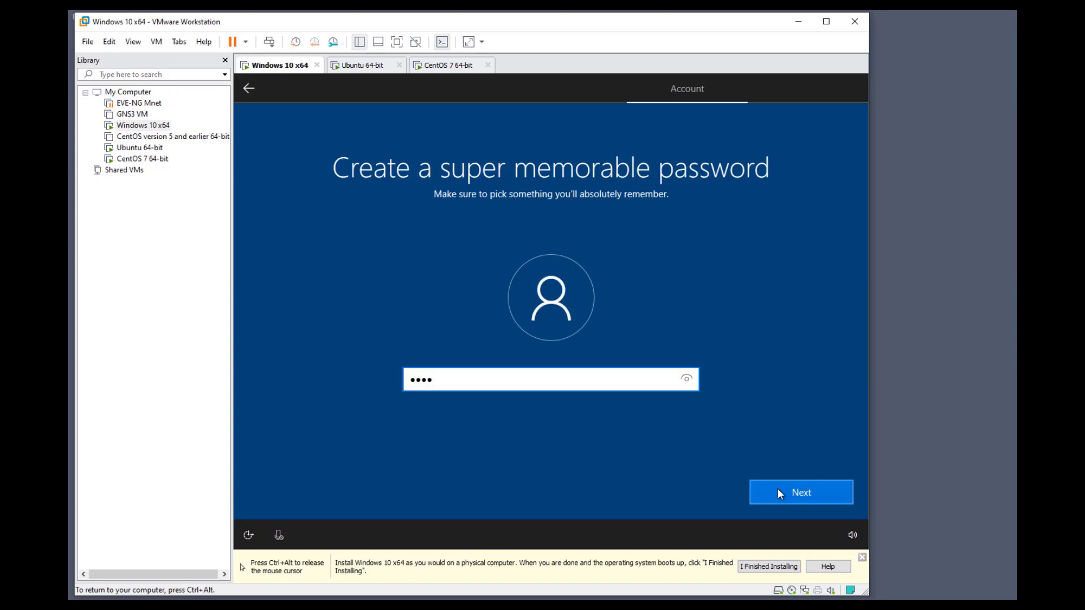
left_click(779, 489)
left_click(776, 488)
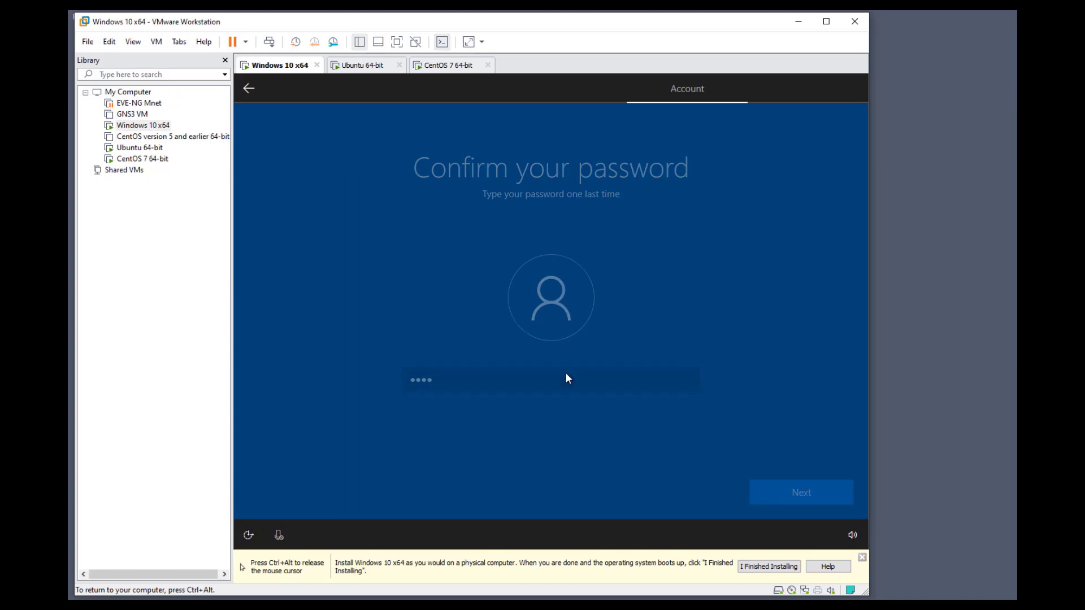
Choose the first pet's name security question and enter its answer
left_click(576, 390)
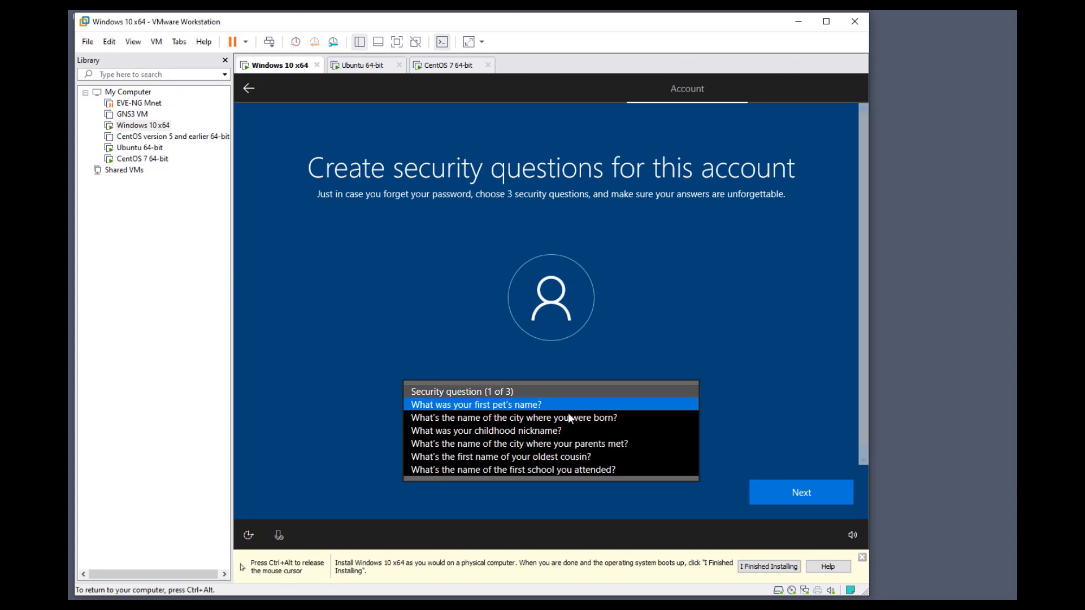
left_click(563, 403)
key("Tab")
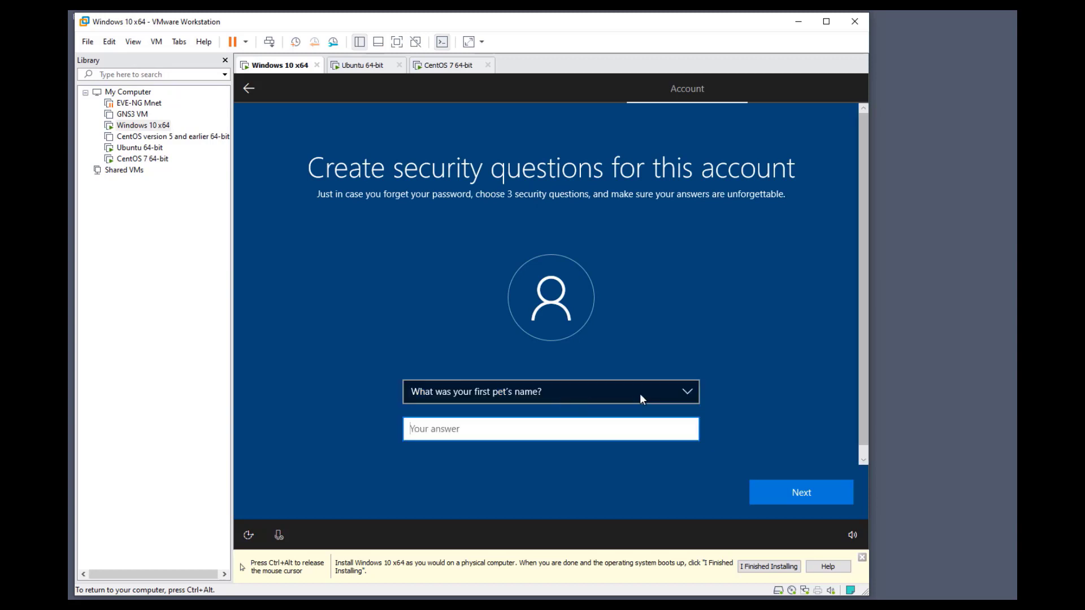
key("Tab")
key("Return")
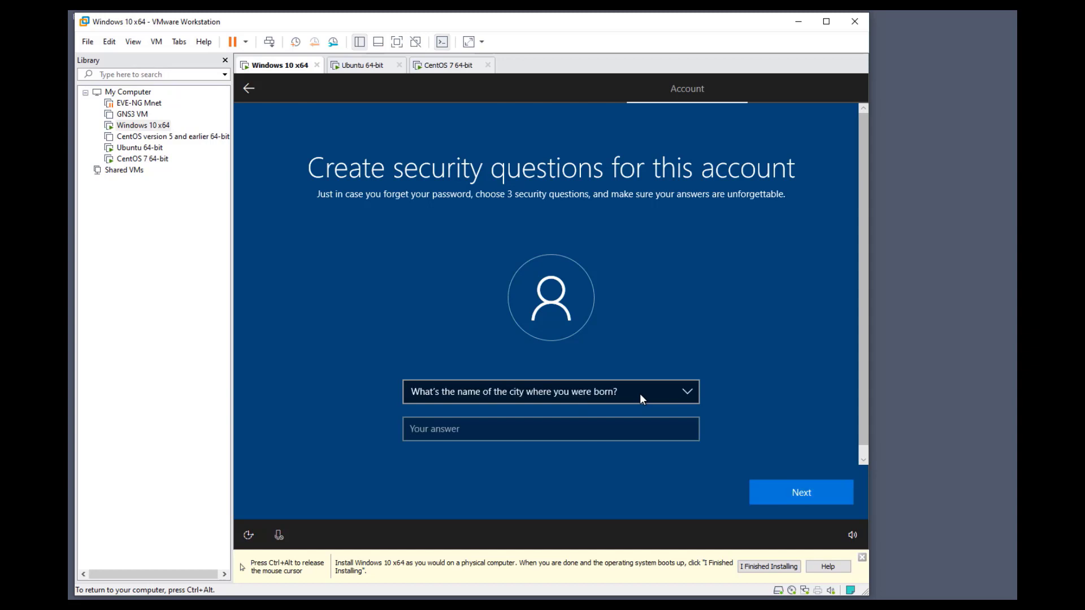
Answer the second security question and the childhood nickname question, then submit
key("Tab")
key("Tab")
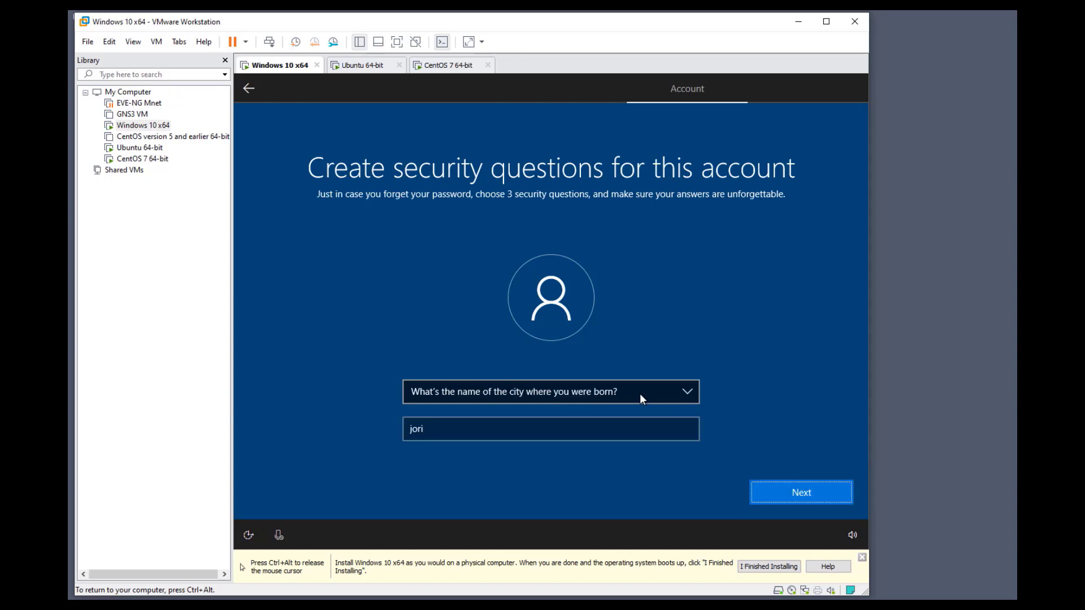
key("Return")
key("Down")
key("Tab")
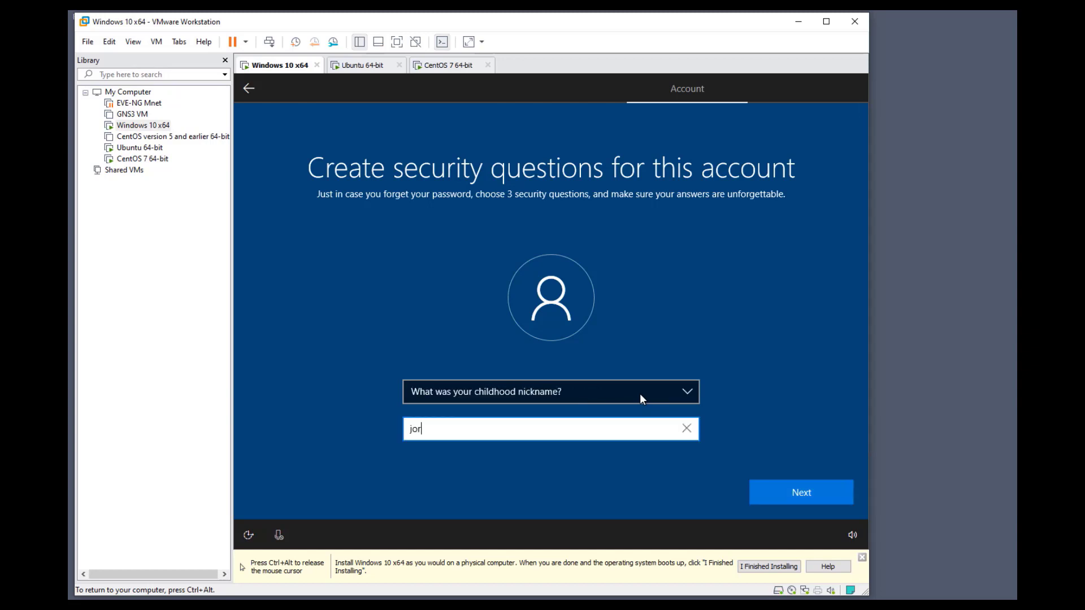
key("Tab")
key("Return")
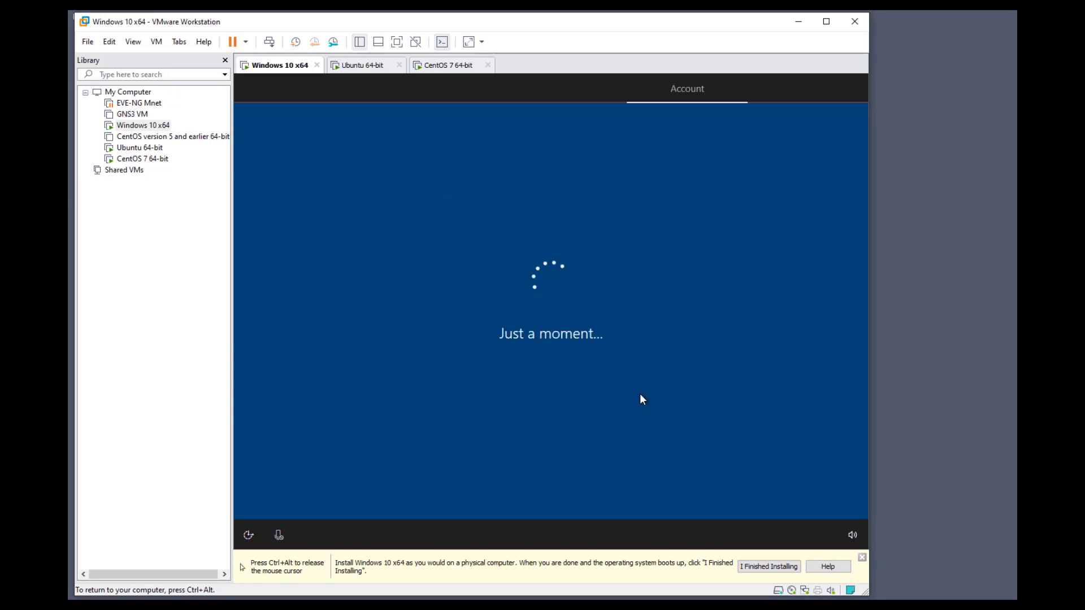